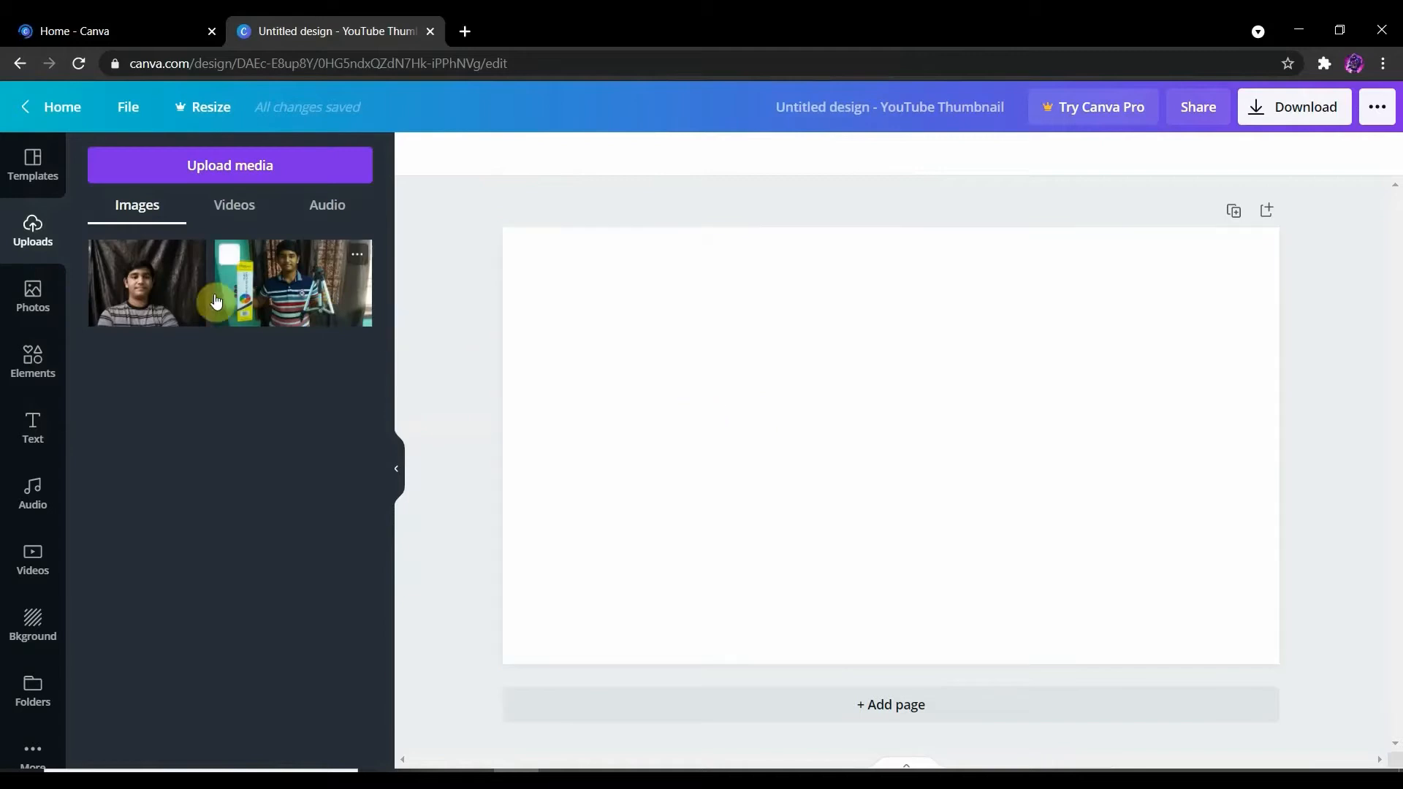
# Place the uploaded photo of the boy before the dark curtain on the page and enlarge it to cover the whole canvas
pyautogui.moveTo(163, 303); pyautogui.dragTo(573, 289)
pyautogui.moveTo(870, 500); pyautogui.dragTo(1019, 732)
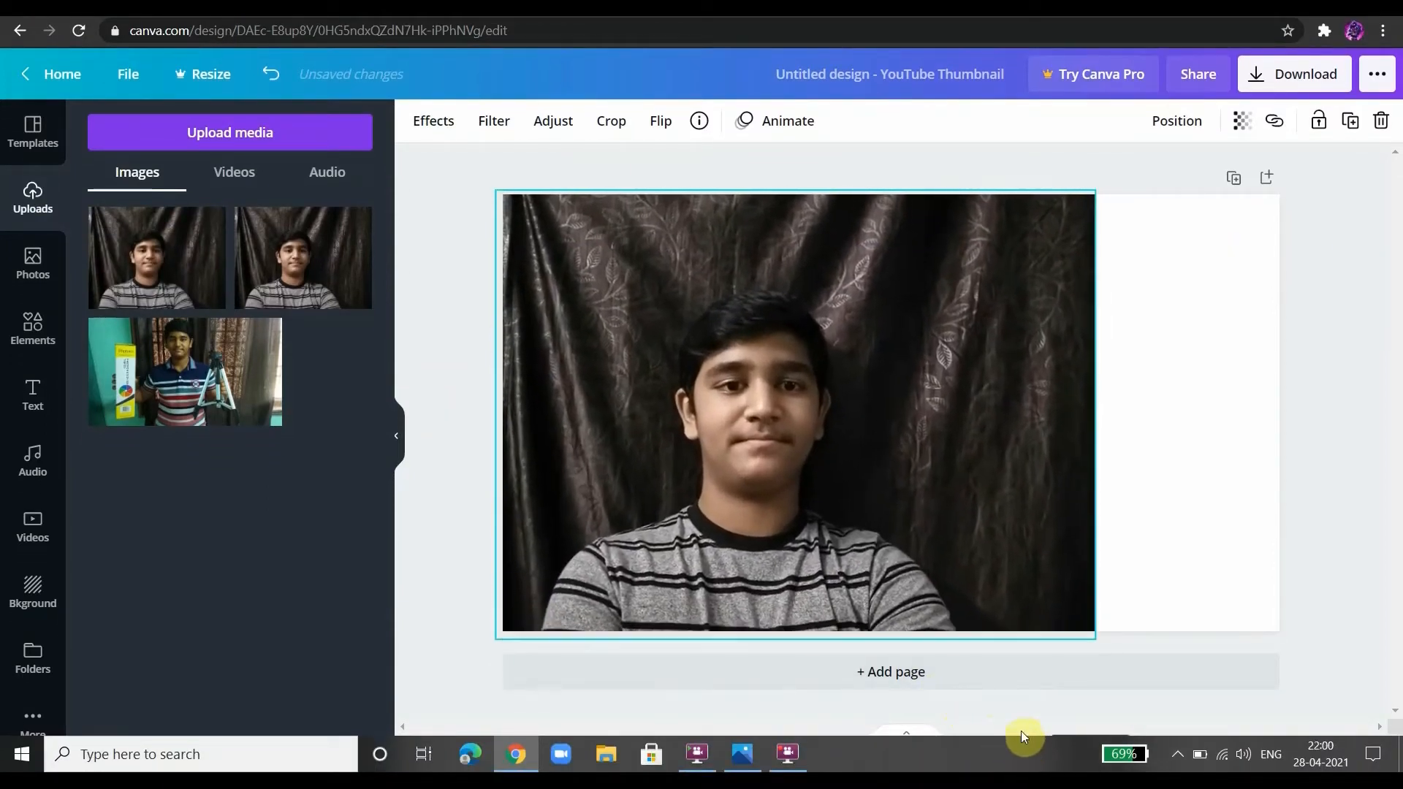
pyautogui.moveTo(1090, 416); pyautogui.dragTo(1304, 461)
pyautogui.moveTo(1177, 473); pyautogui.dragTo(1097, 474)
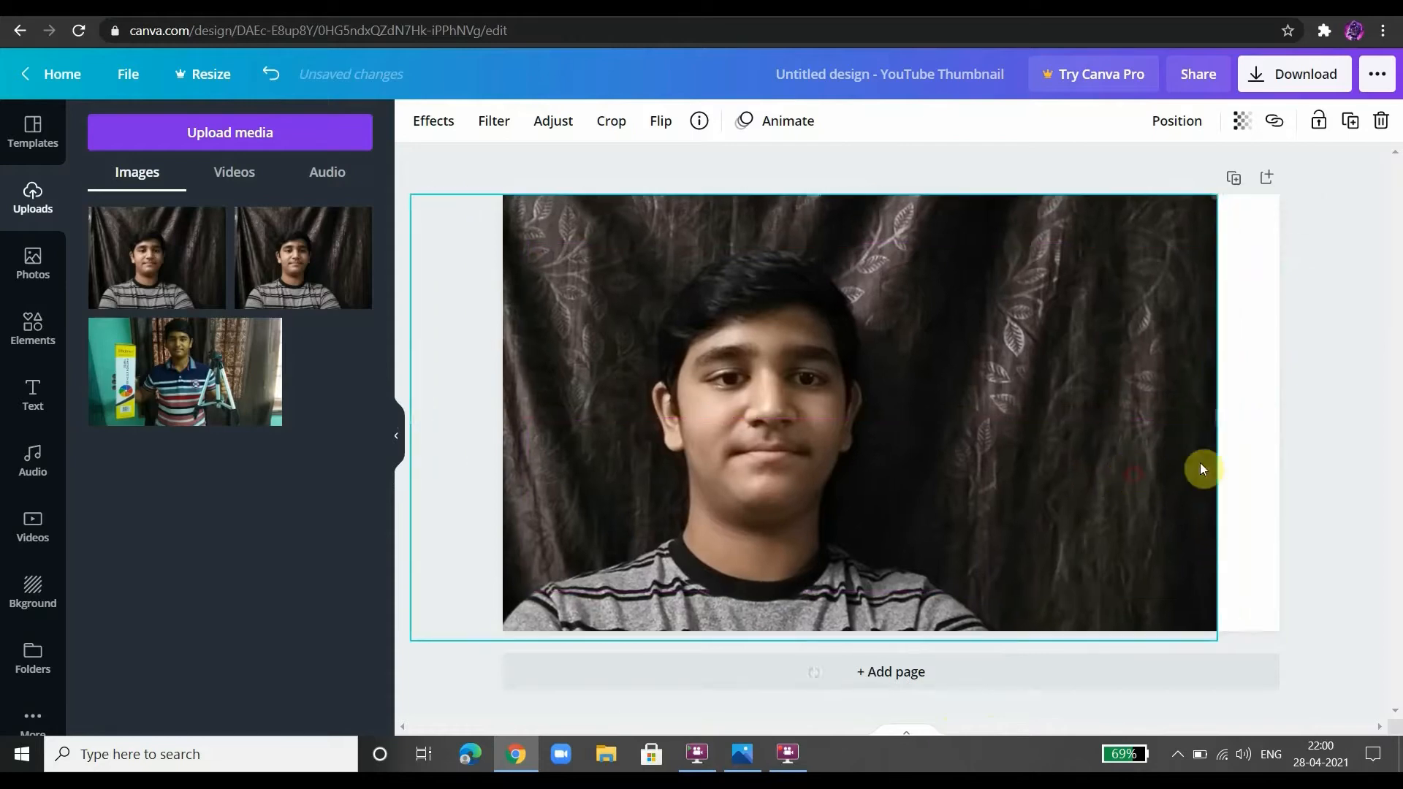
pyautogui.moveTo(1221, 419); pyautogui.dragTo(1285, 441)
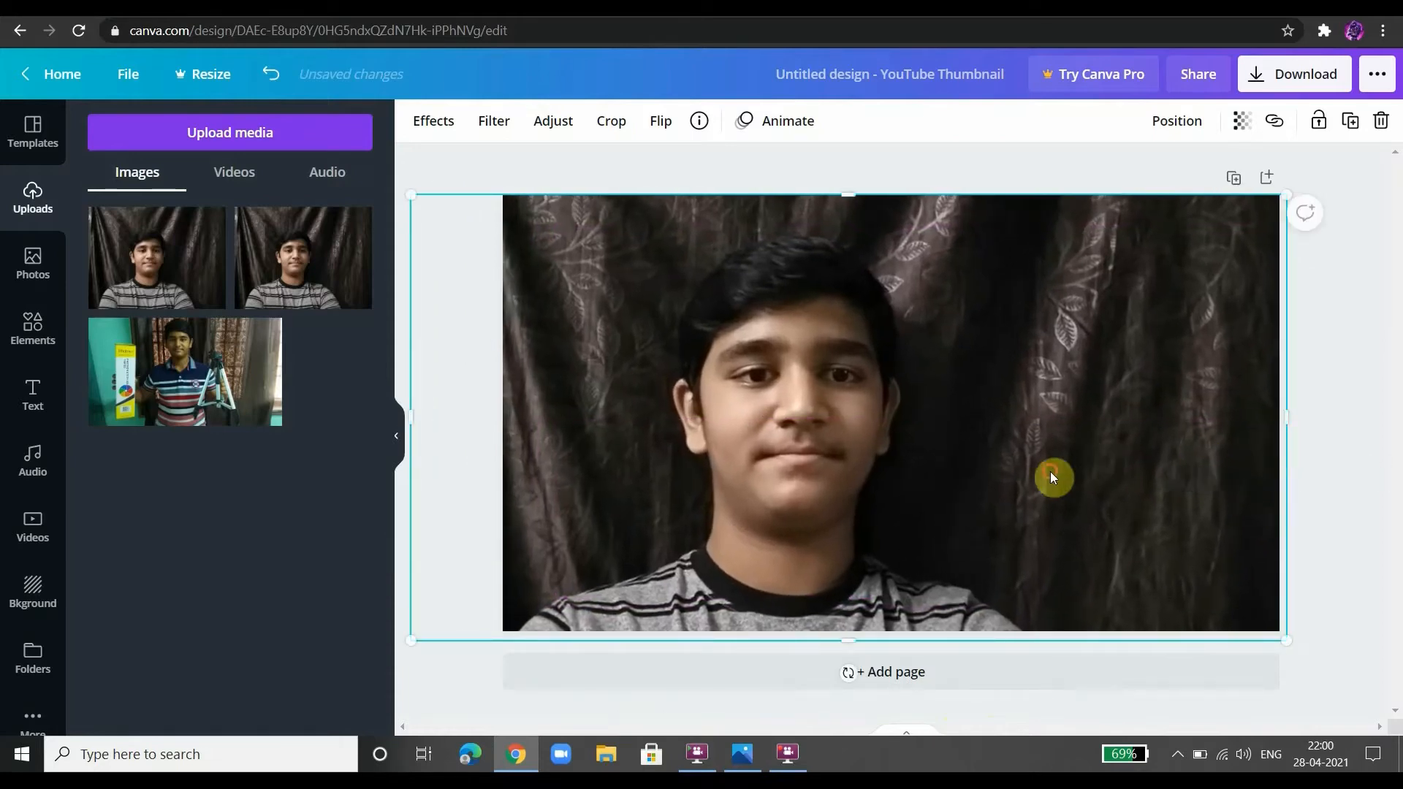
pyautogui.moveTo(865, 484); pyautogui.dragTo(856, 486)
pyautogui.click(1320, 583)
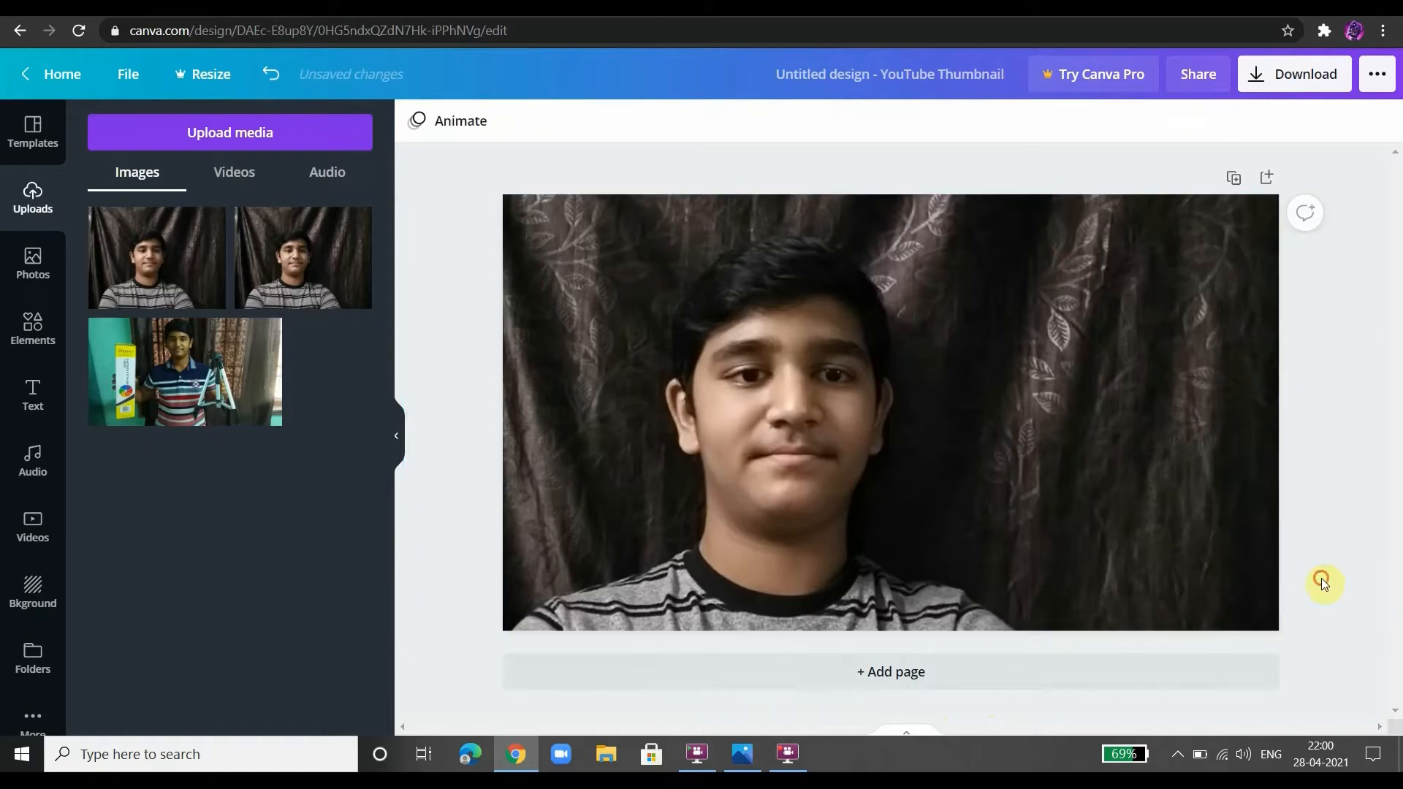
# Add a heading reading "How to create thumbnail", with "thumbnail" on a second line
pyautogui.click(34, 412)
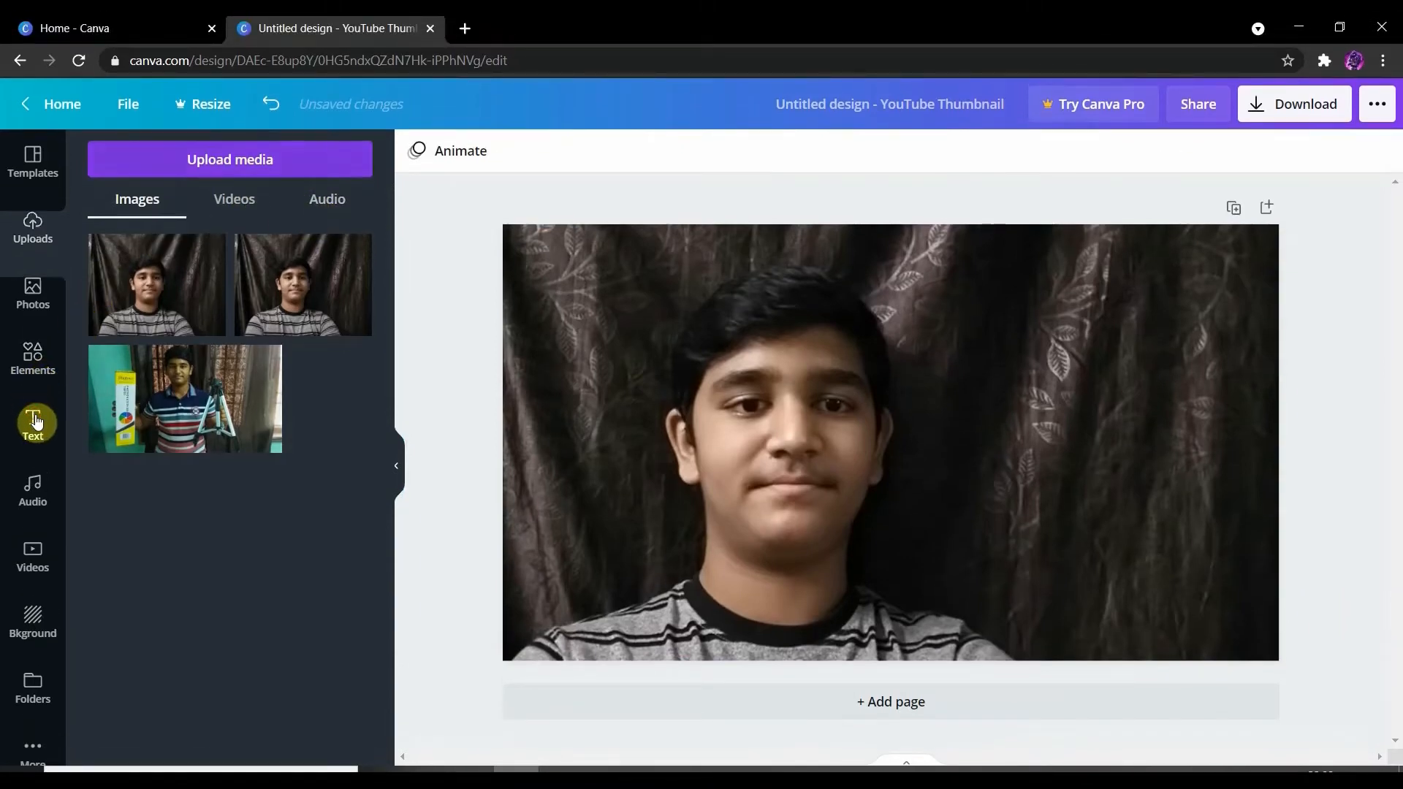
pyautogui.click(264, 257)
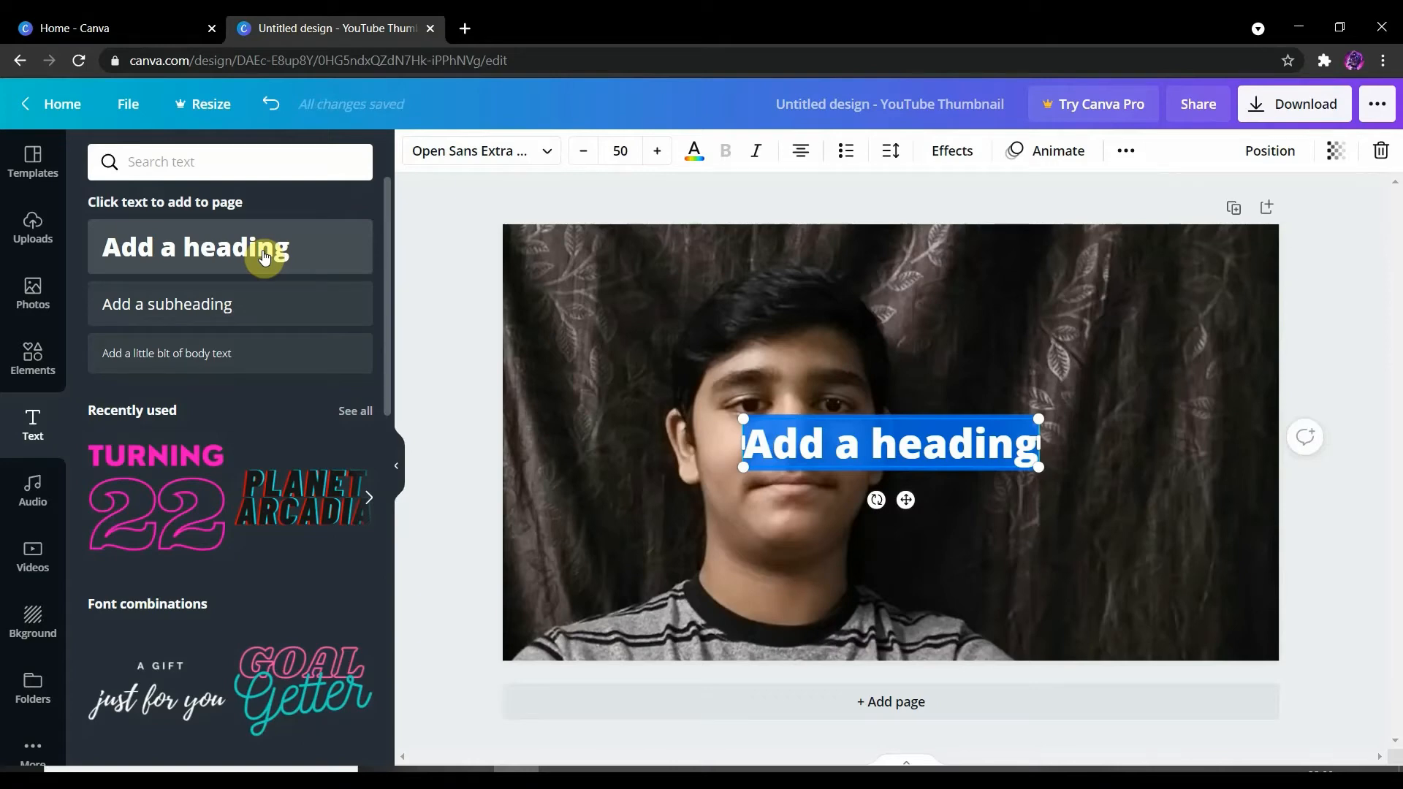
pyautogui.press('BackSpace')
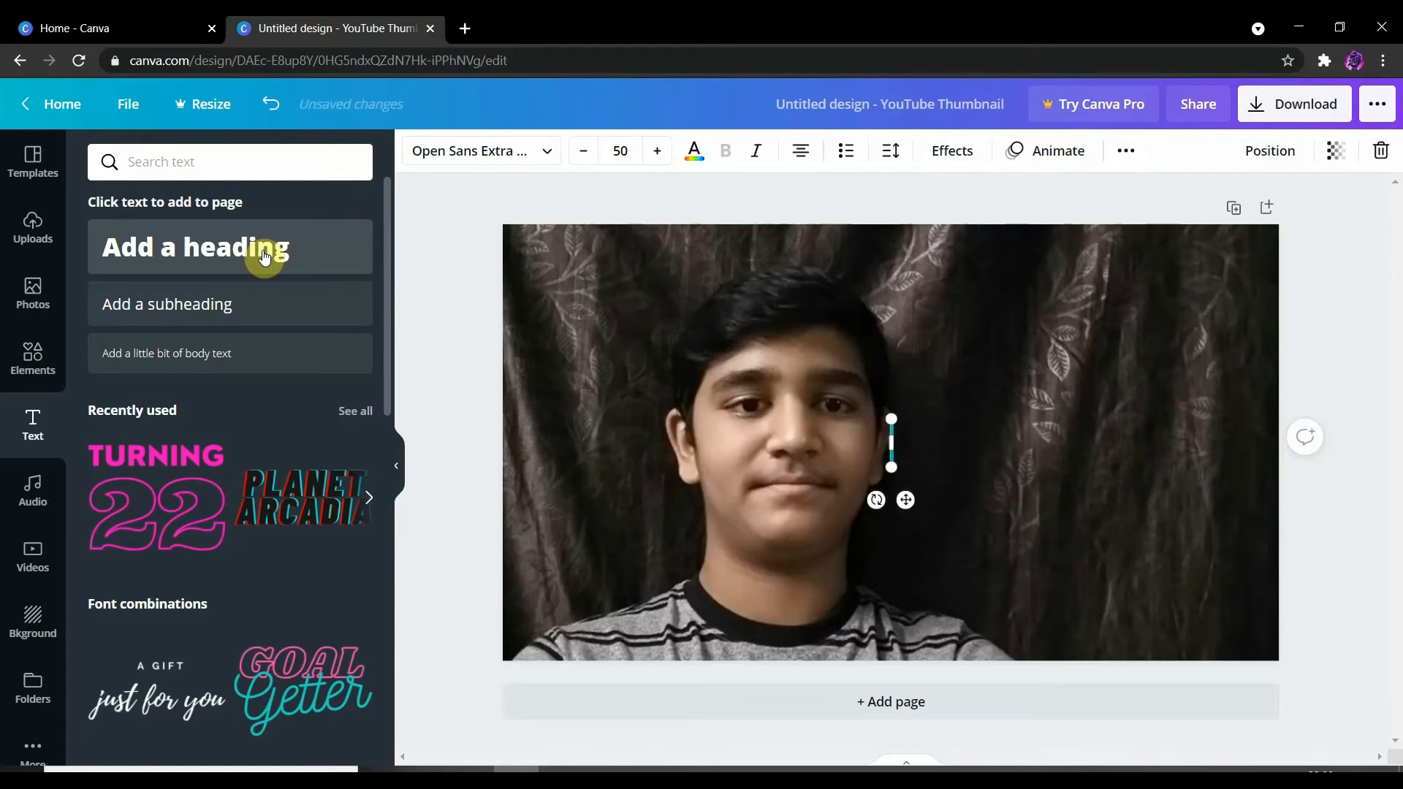
pyautogui.press('capslock')
pyautogui.write('Ho')
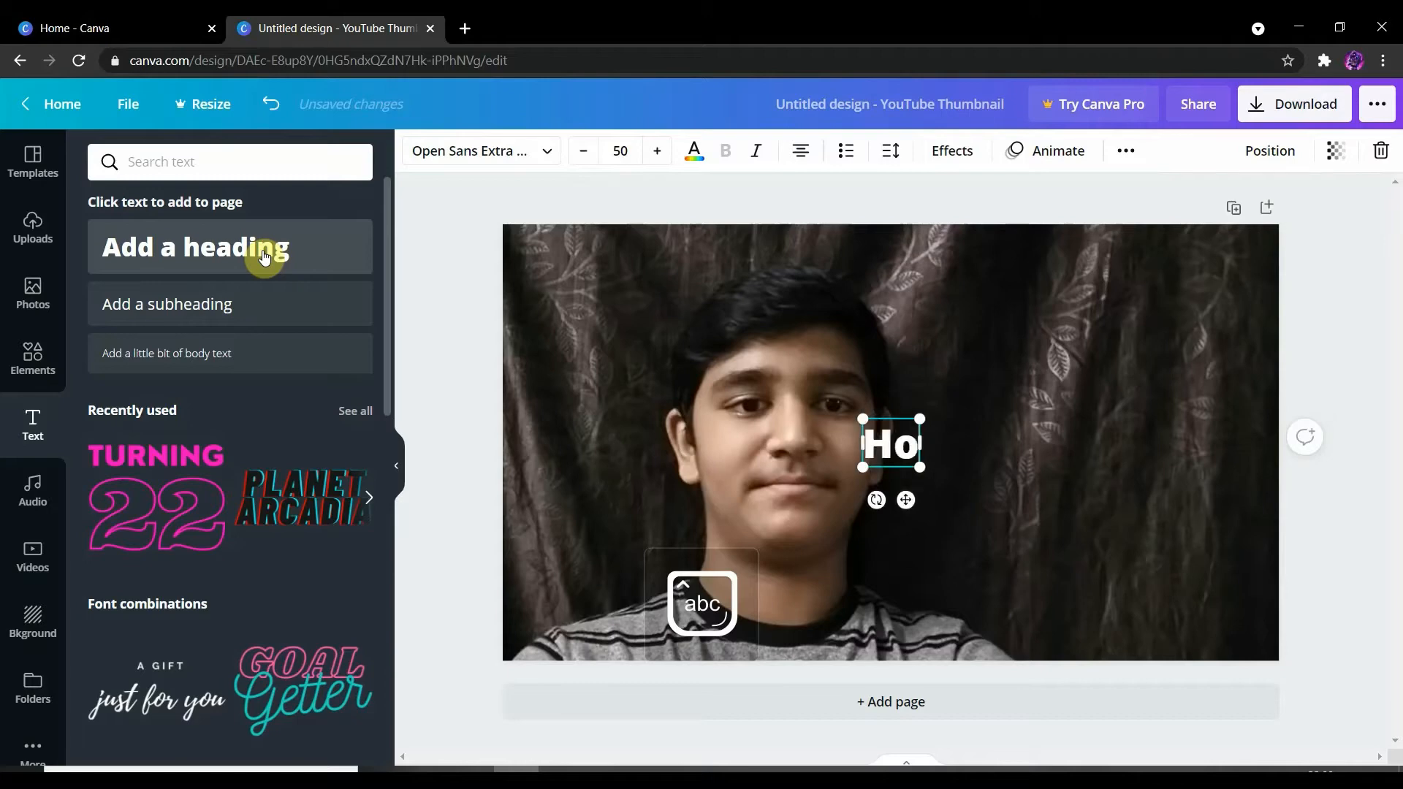
pyautogui.write('w to create')
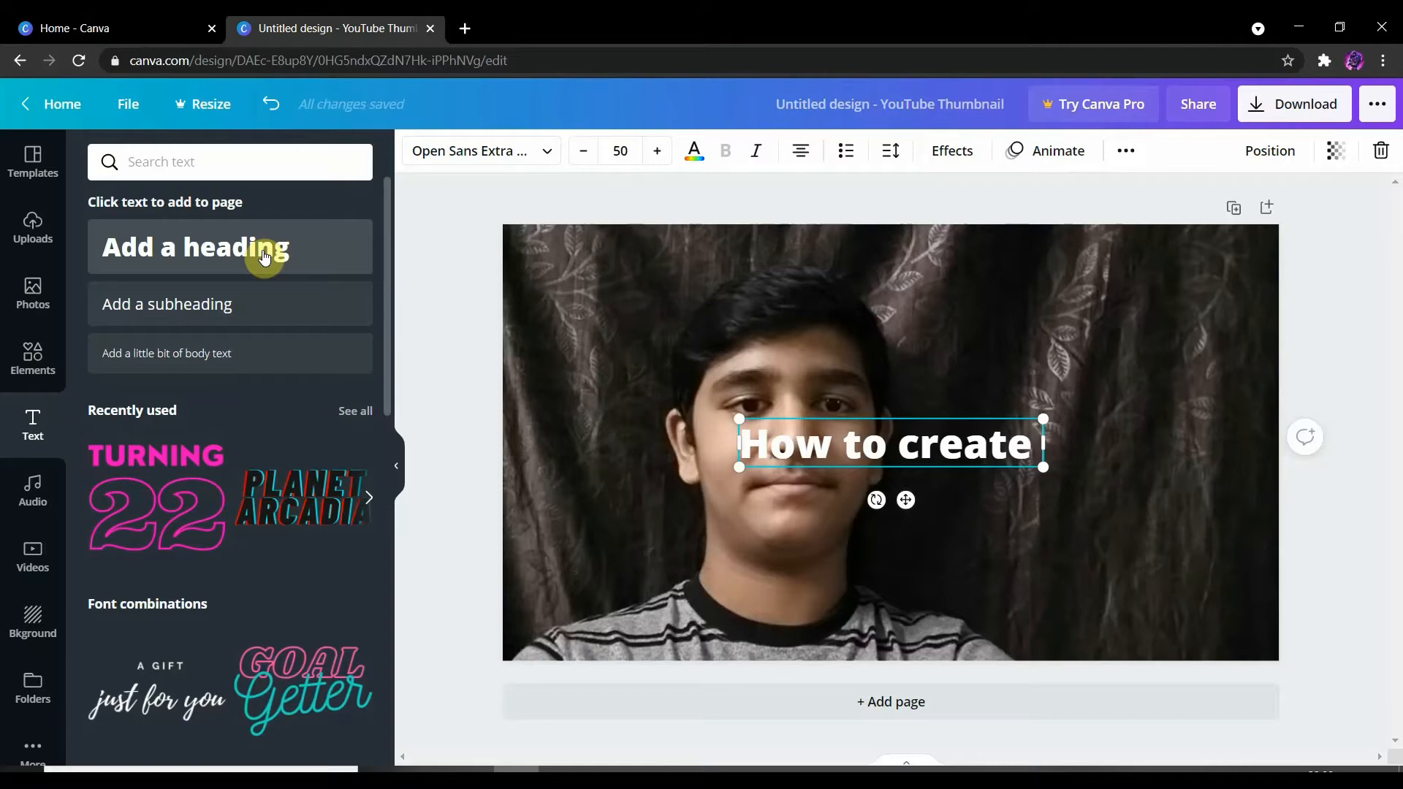
pyautogui.press('Return')
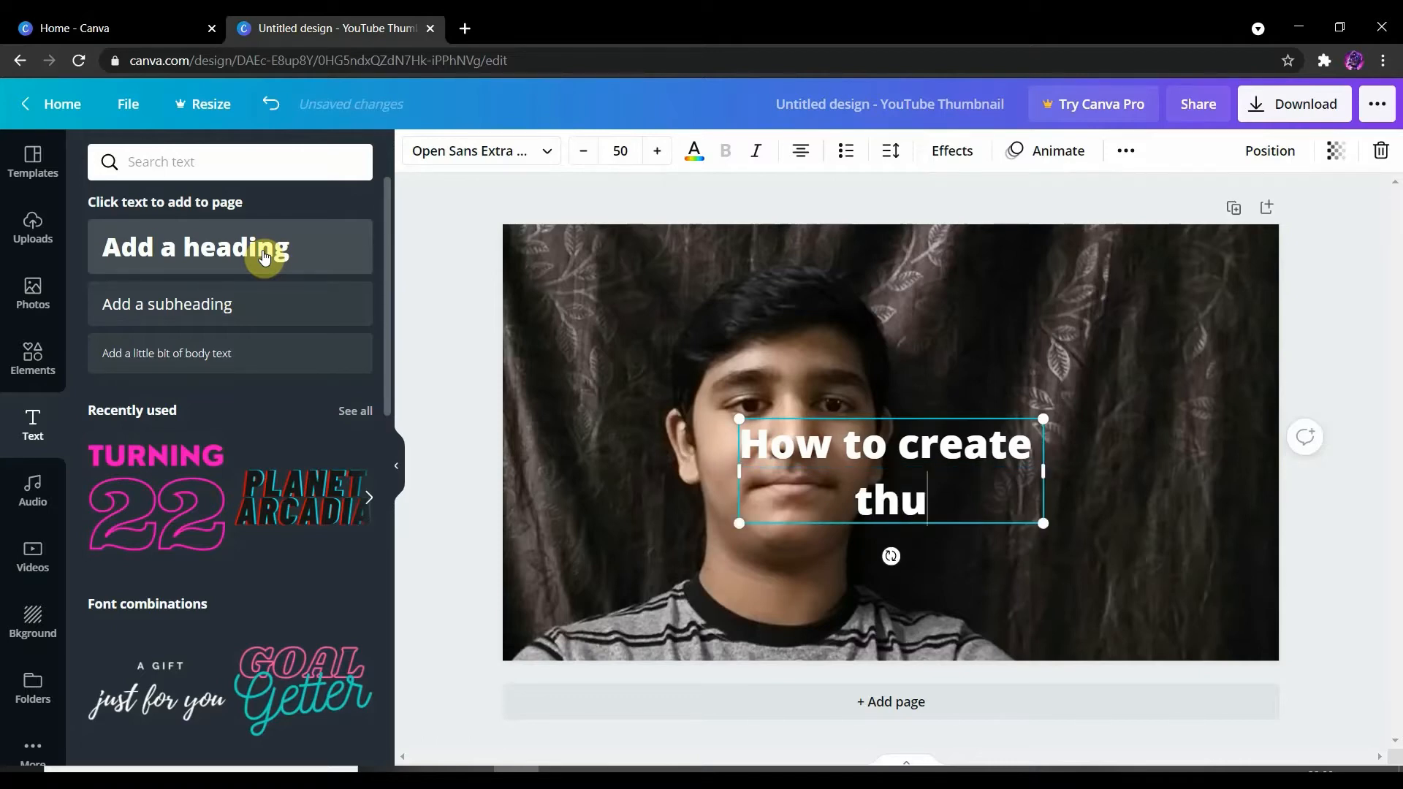
pyautogui.write('thumbnai')
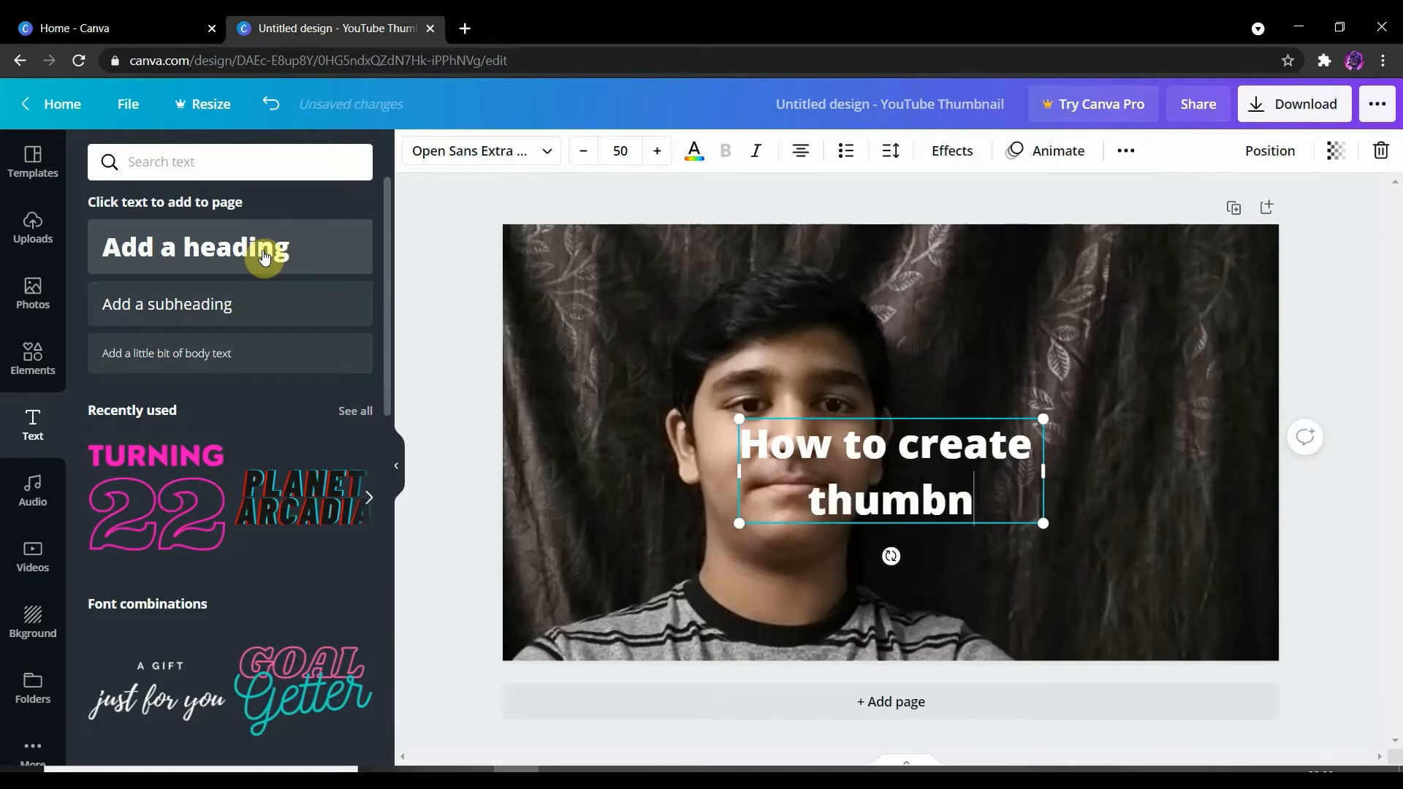
pyautogui.write('l')
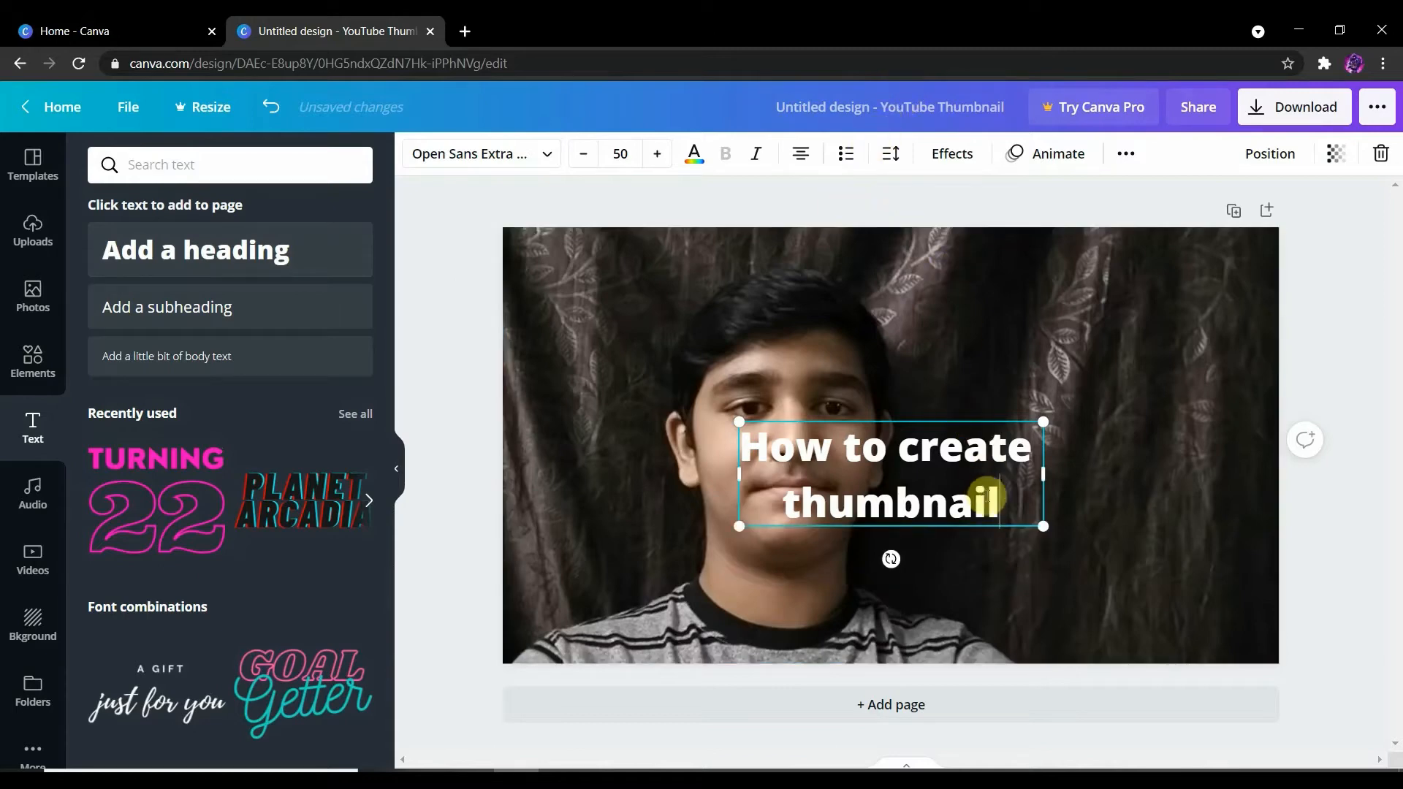
# Move the "How to create thumbnail" heading to the empty upper-right area of the photo, beside the face
pyautogui.moveTo(913, 461); pyautogui.dragTo(1083, 363)
pyautogui.click(954, 584)
pyautogui.click(1081, 502)
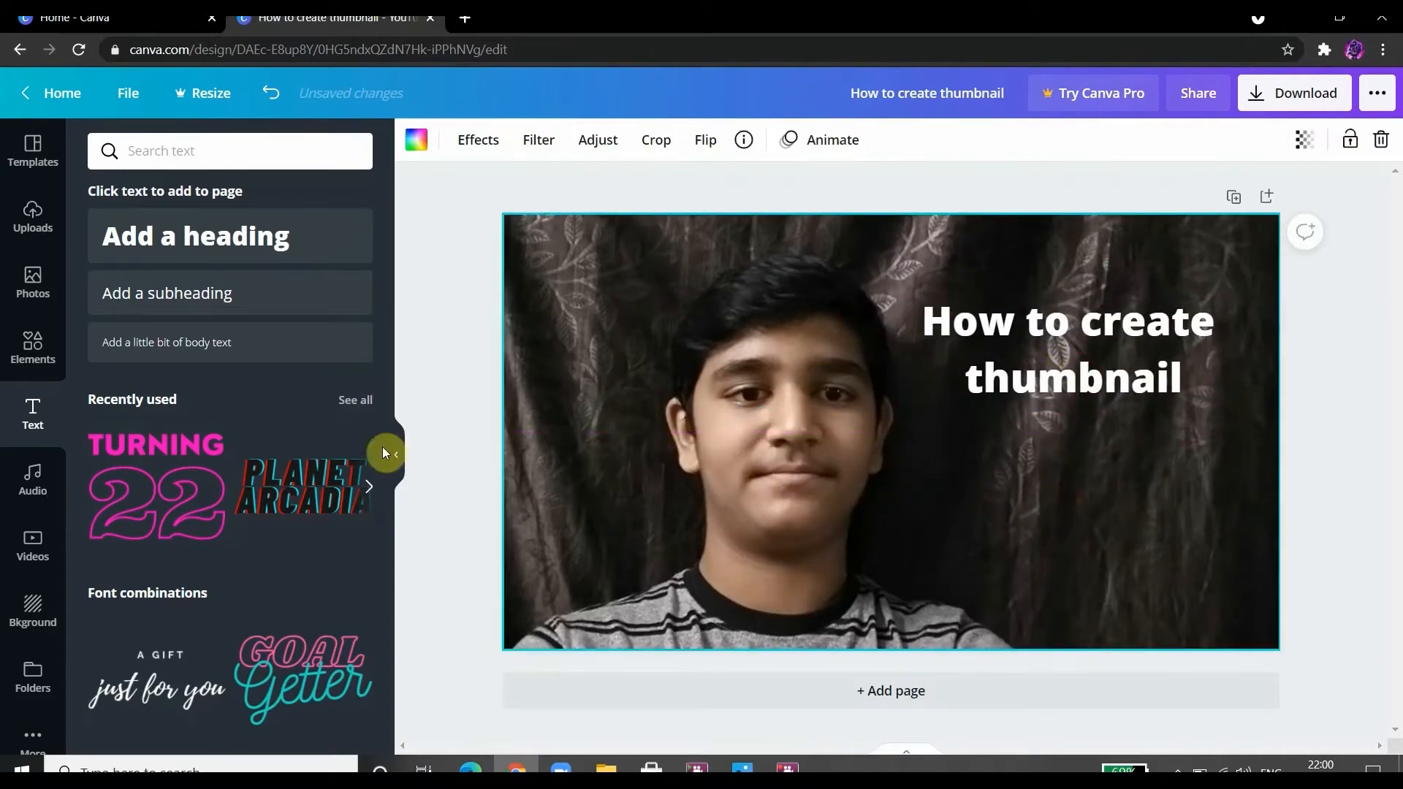
# Add a square shape behind "How to create" and resize it into a bar about 68 high spanning that text line
pyautogui.click(29, 357)
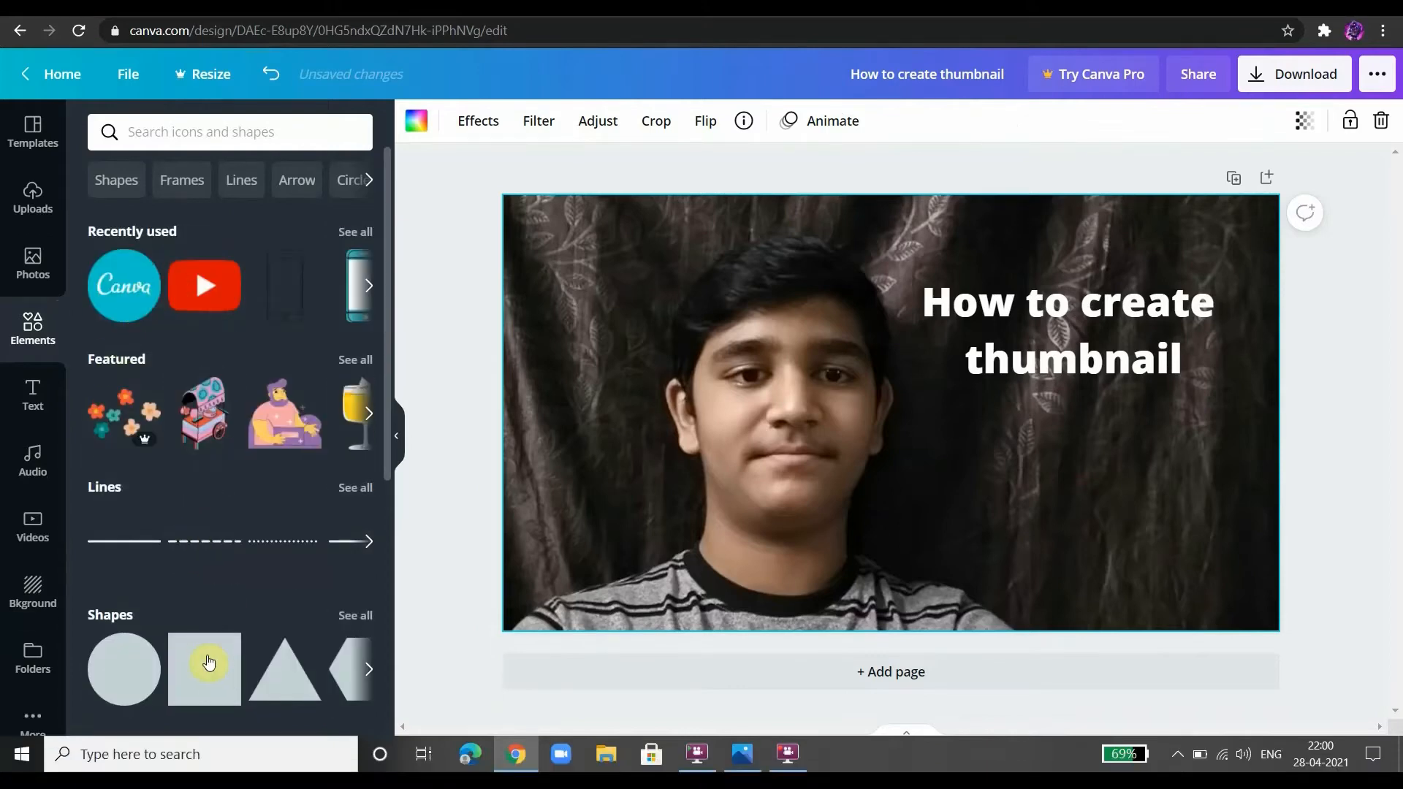
pyautogui.moveTo(203, 677); pyautogui.dragTo(970, 297)
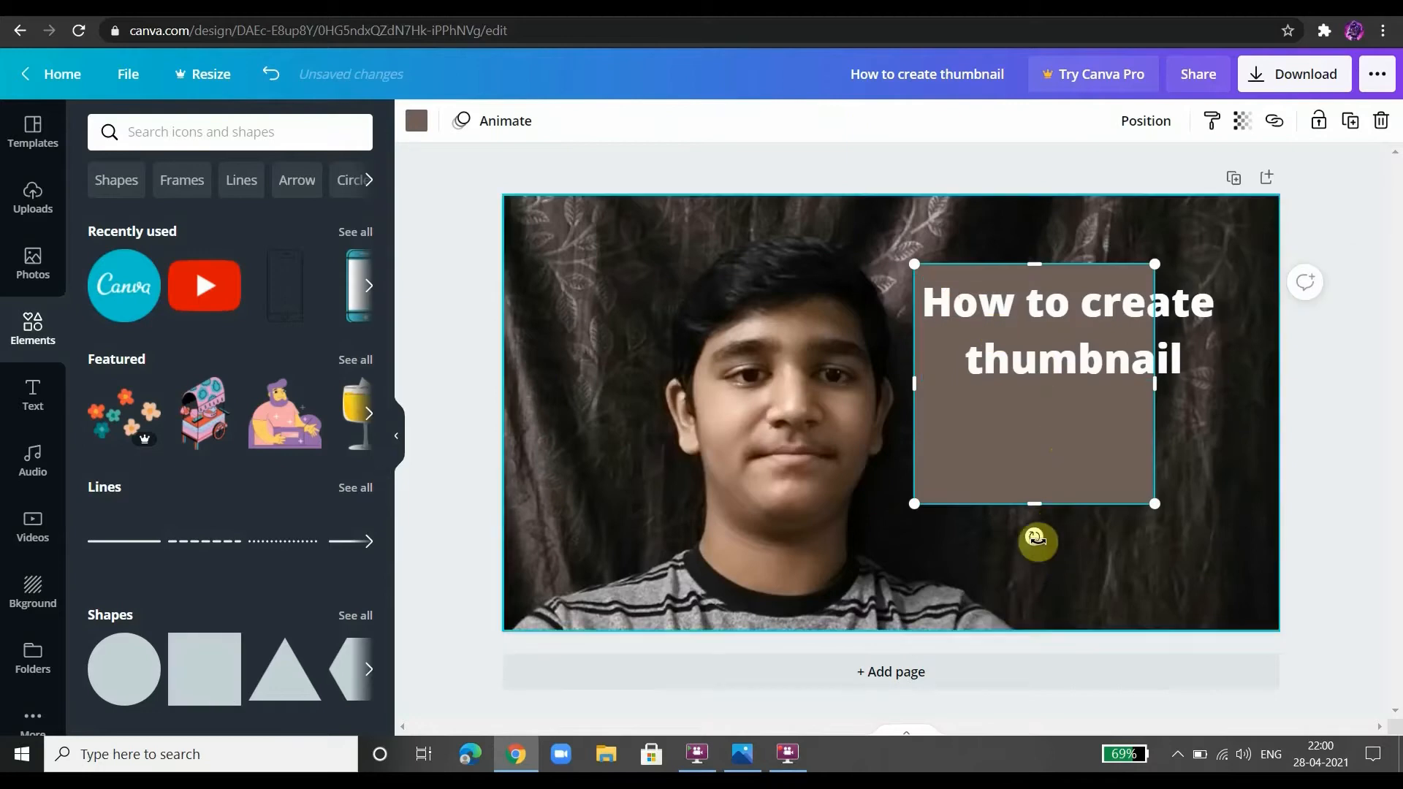
pyautogui.moveTo(1034, 503); pyautogui.dragTo(1020, 318)
pyautogui.moveTo(1034, 262); pyautogui.dragTo(1034, 278)
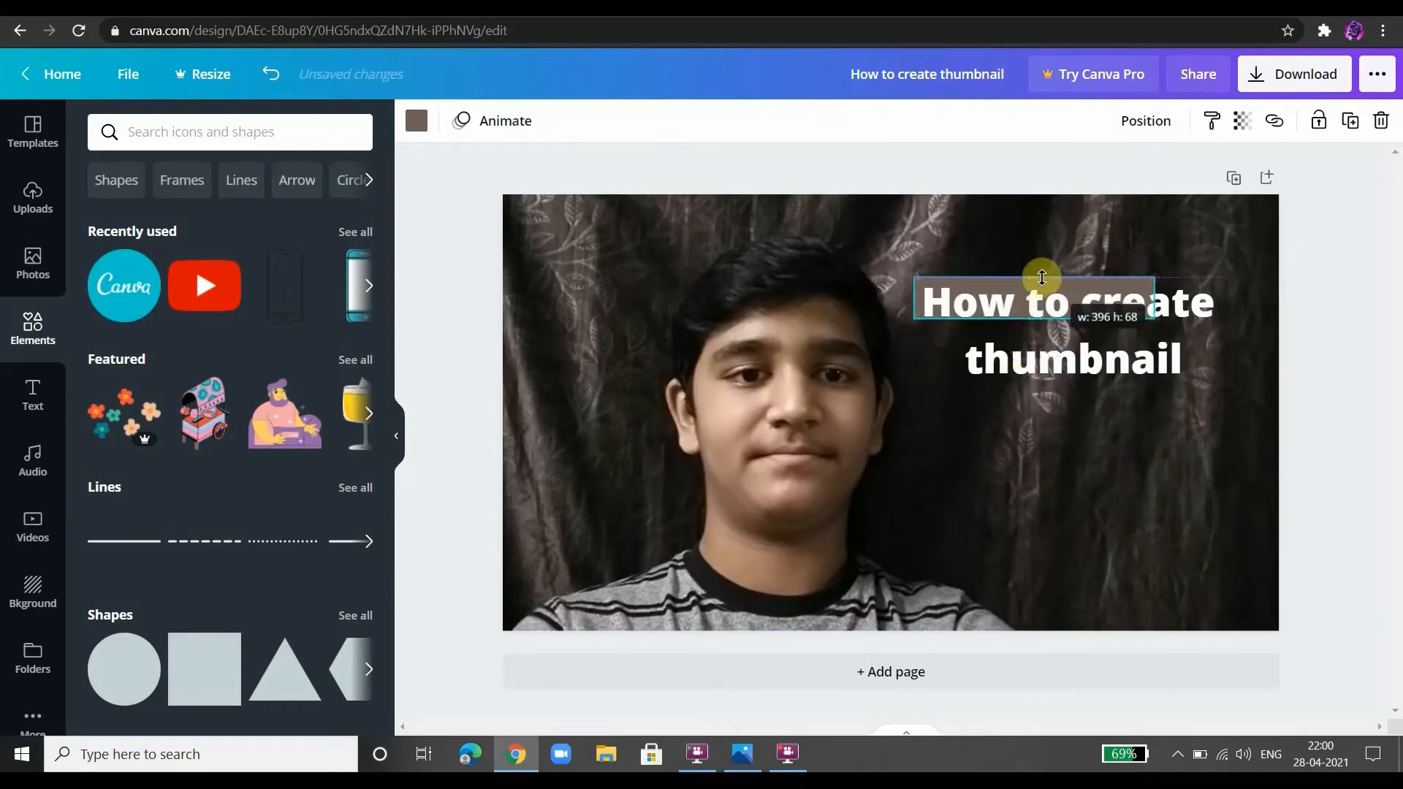
pyautogui.moveTo(1157, 300); pyautogui.dragTo(1220, 299)
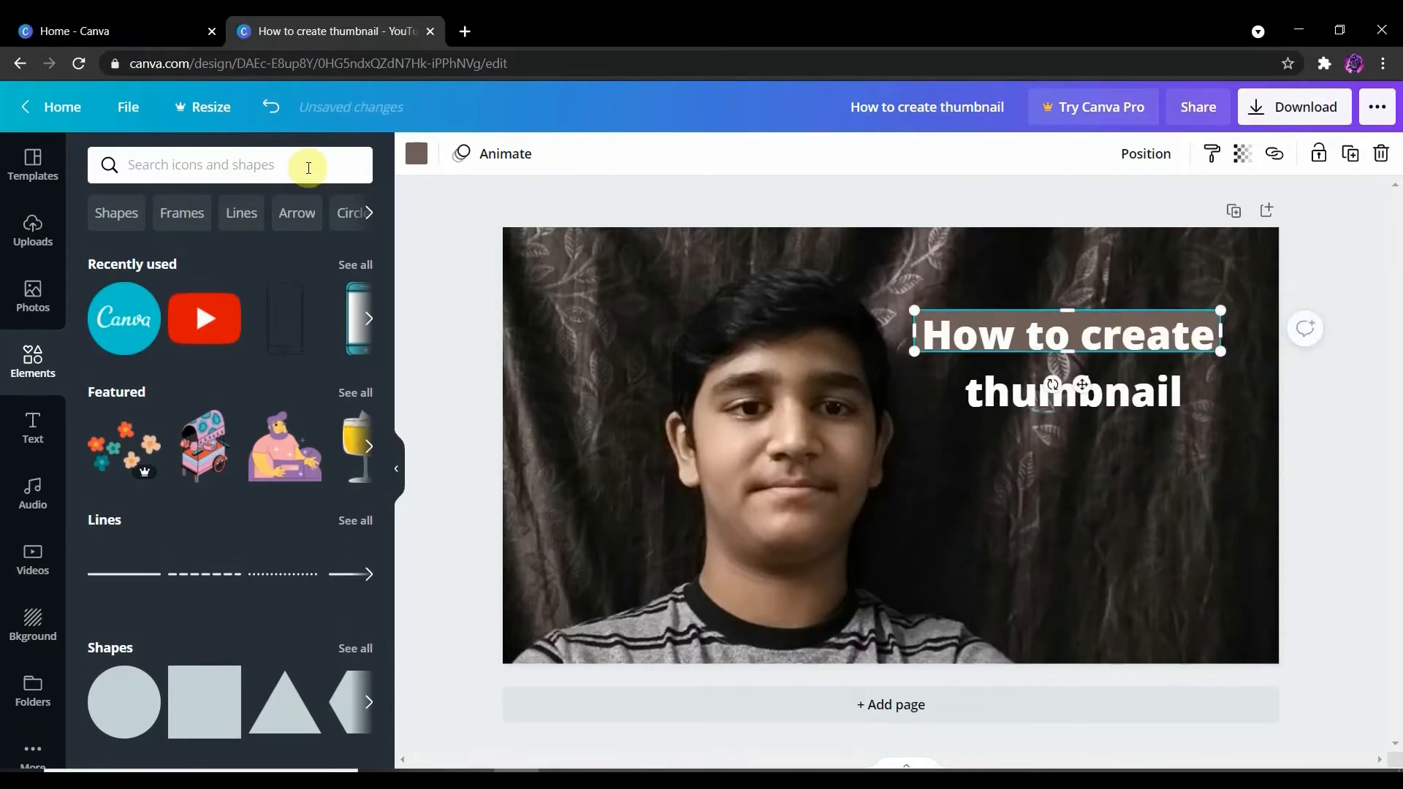
# Colour the bar behind "How to create" black
pyautogui.click(415, 155)
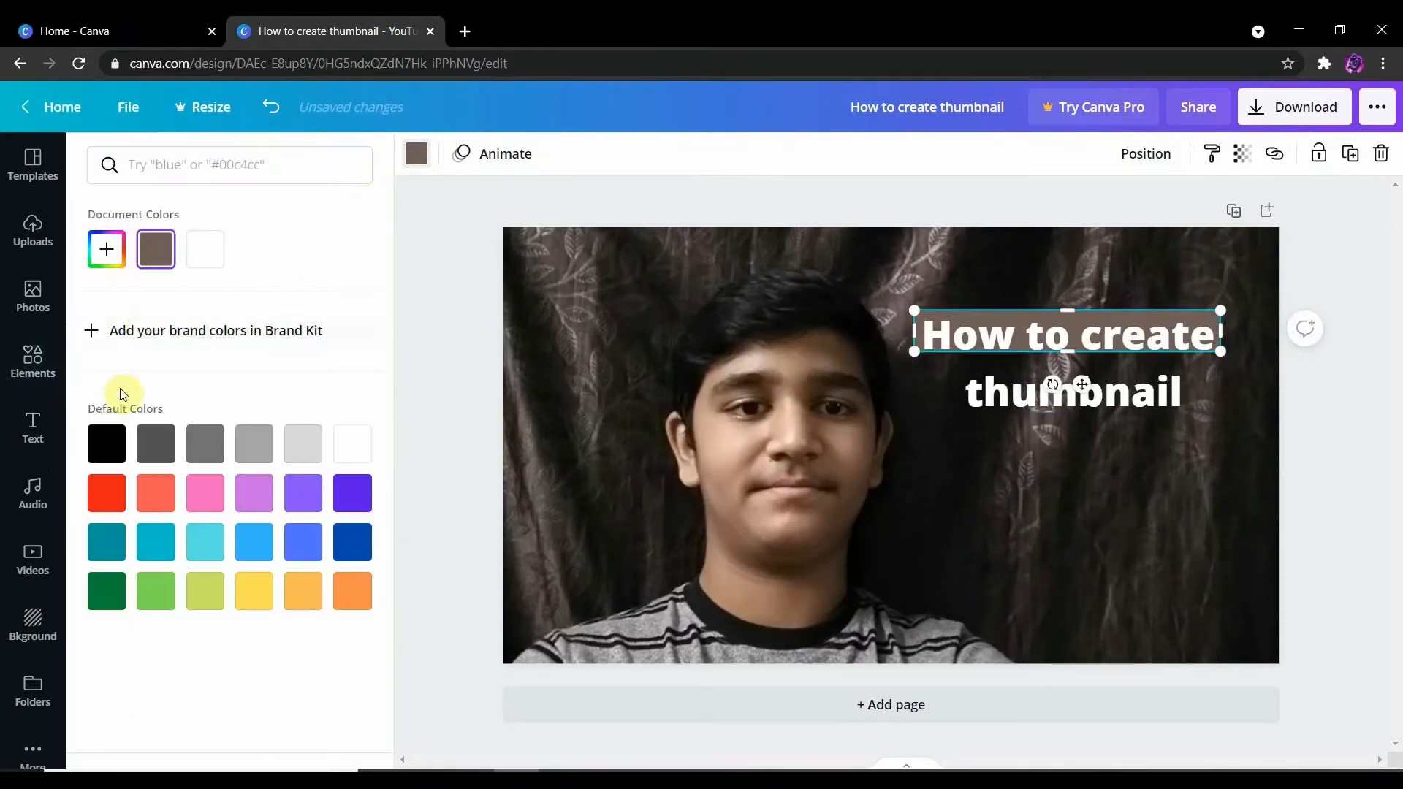
pyautogui.click(107, 444)
pyautogui.click(1014, 457)
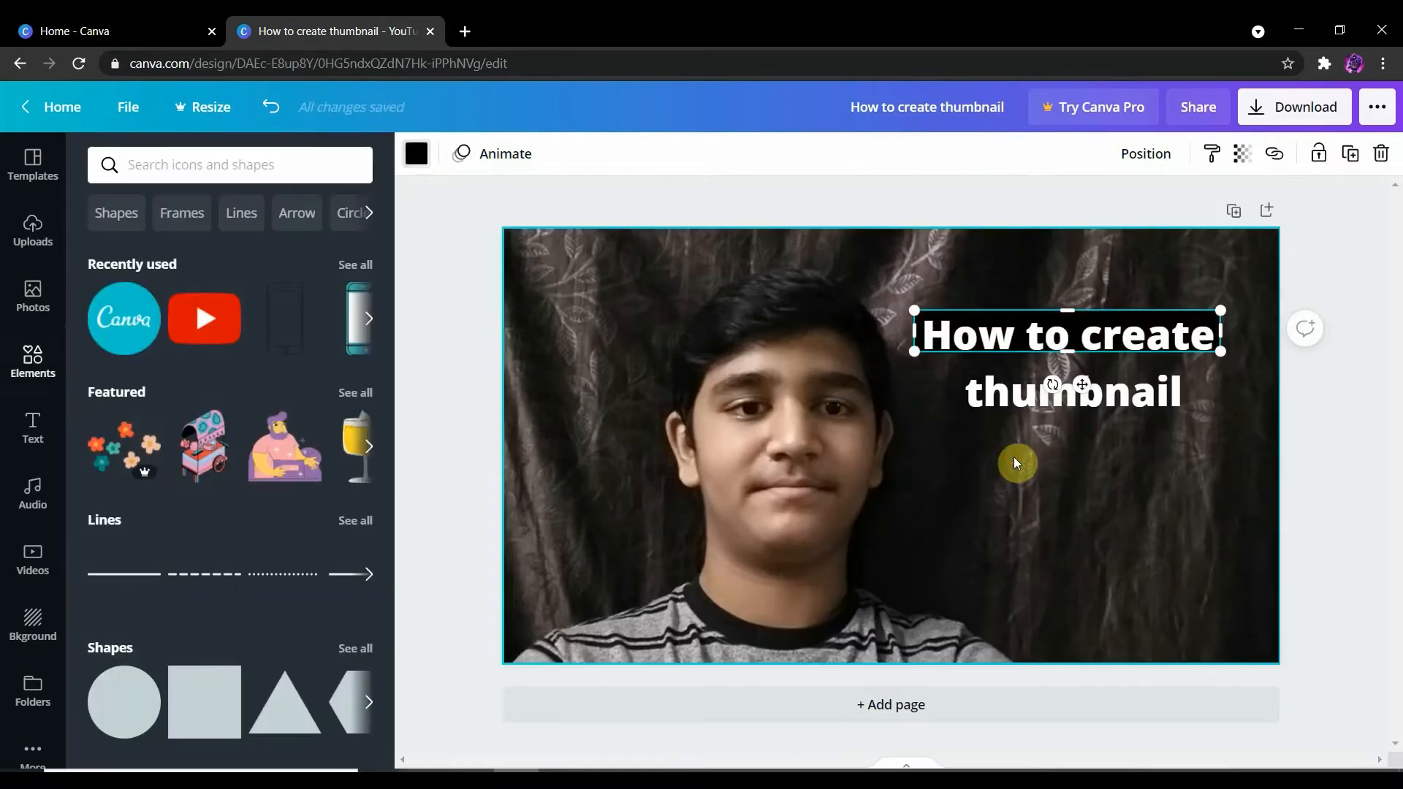
pyautogui.click(1028, 445)
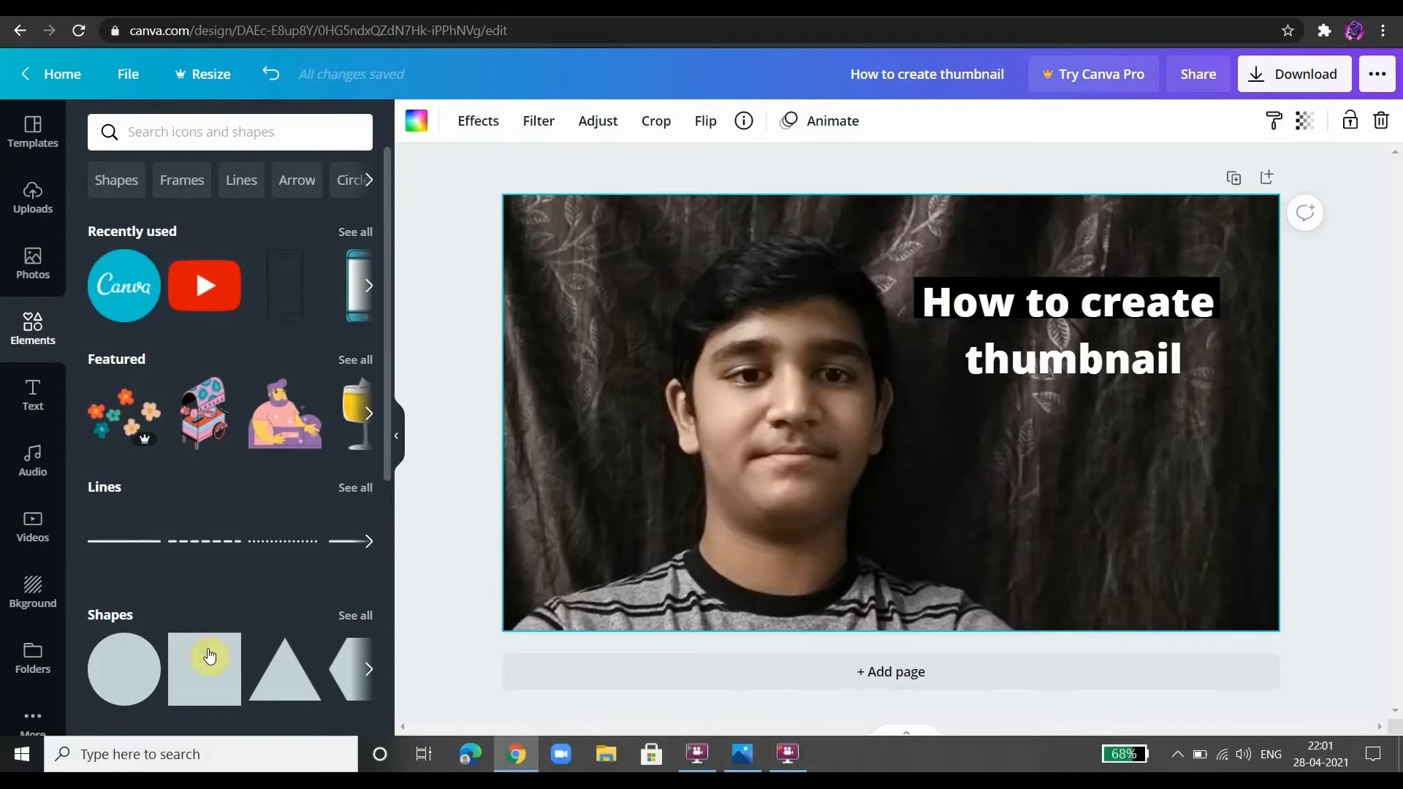
# Add a second square behind "thumbnail", flatten it into a bar matching that line, and colour it black
pyautogui.moveTo(204, 697); pyautogui.dragTo(998, 398)
pyautogui.moveTo(1069, 573); pyautogui.dragTo(1073, 339)
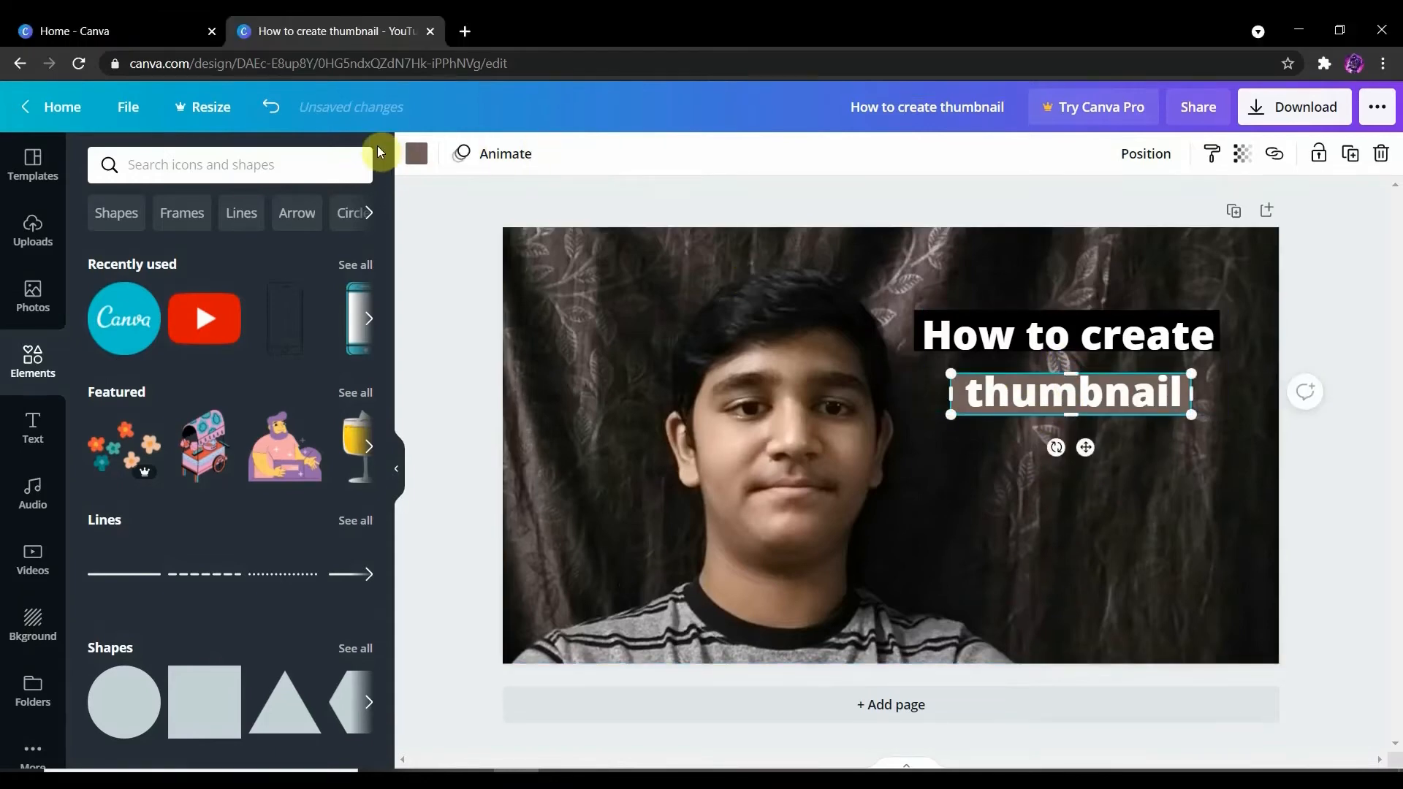
pyautogui.click(413, 155)
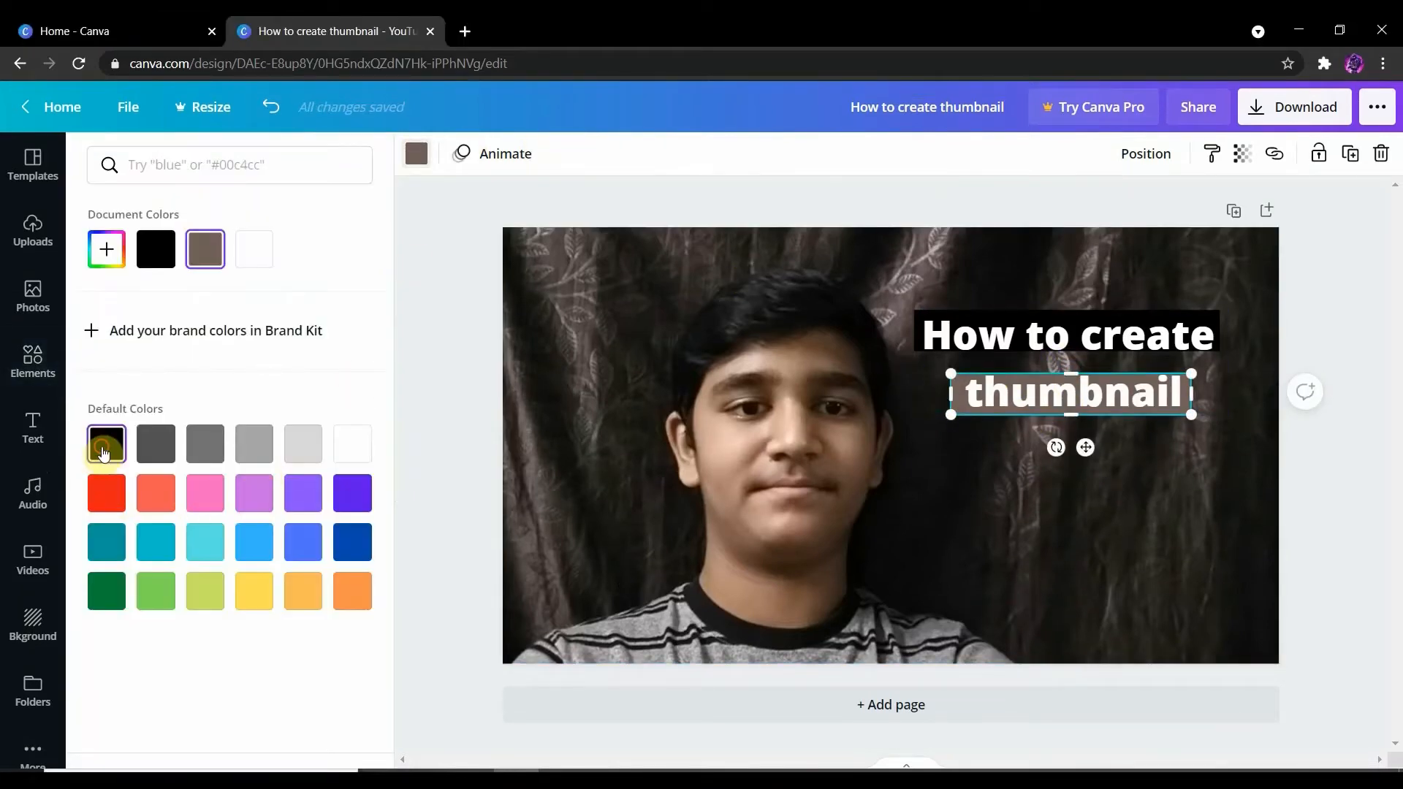
pyautogui.click(103, 451)
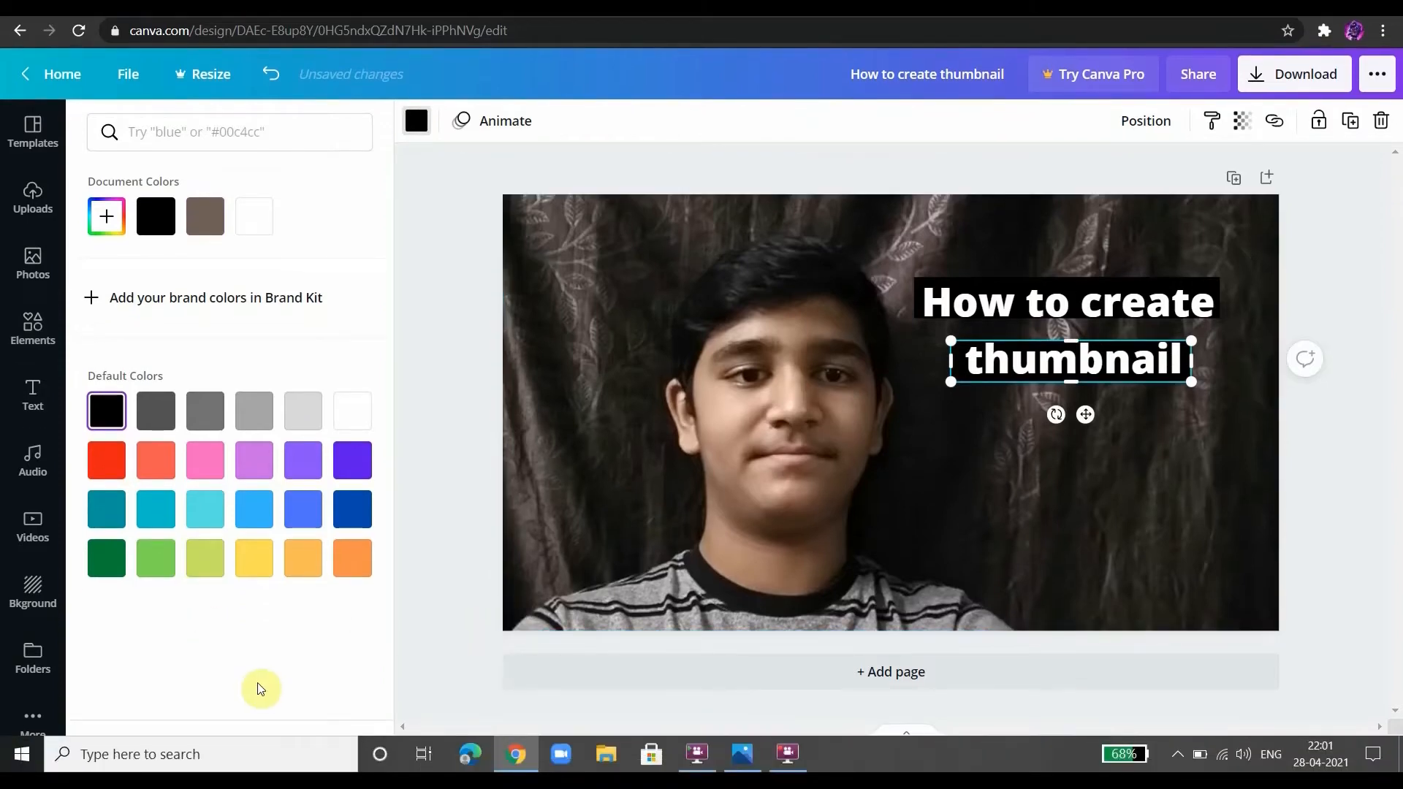
# Add the red YouTube play logo, shrink it to about half size, and fit it into the canvas's top-left corner
pyautogui.click(35, 339)
pyautogui.moveTo(195, 266); pyautogui.dragTo(556, 255)
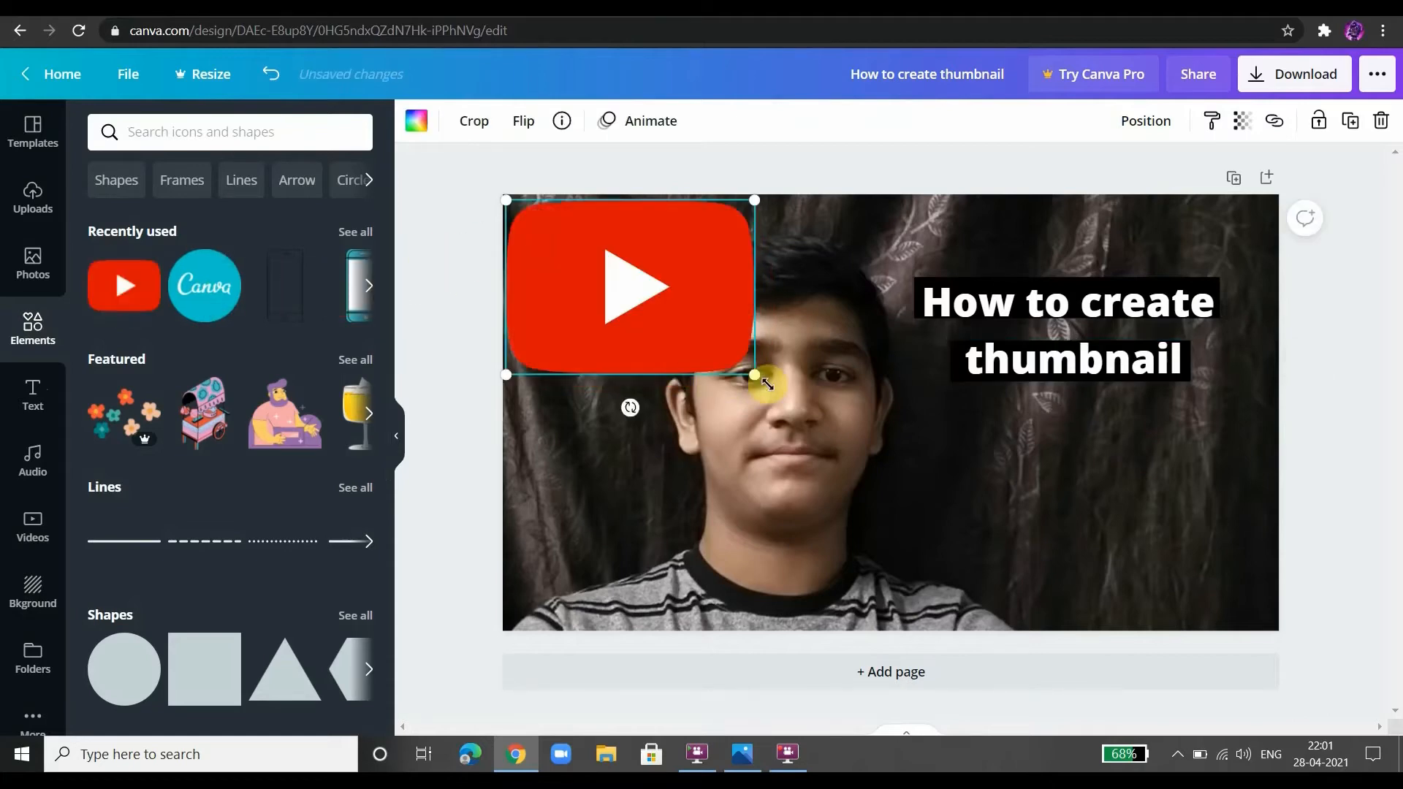
pyautogui.moveTo(755, 377); pyautogui.dragTo(625, 292)
pyautogui.moveTo(562, 255); pyautogui.dragTo(560, 251)
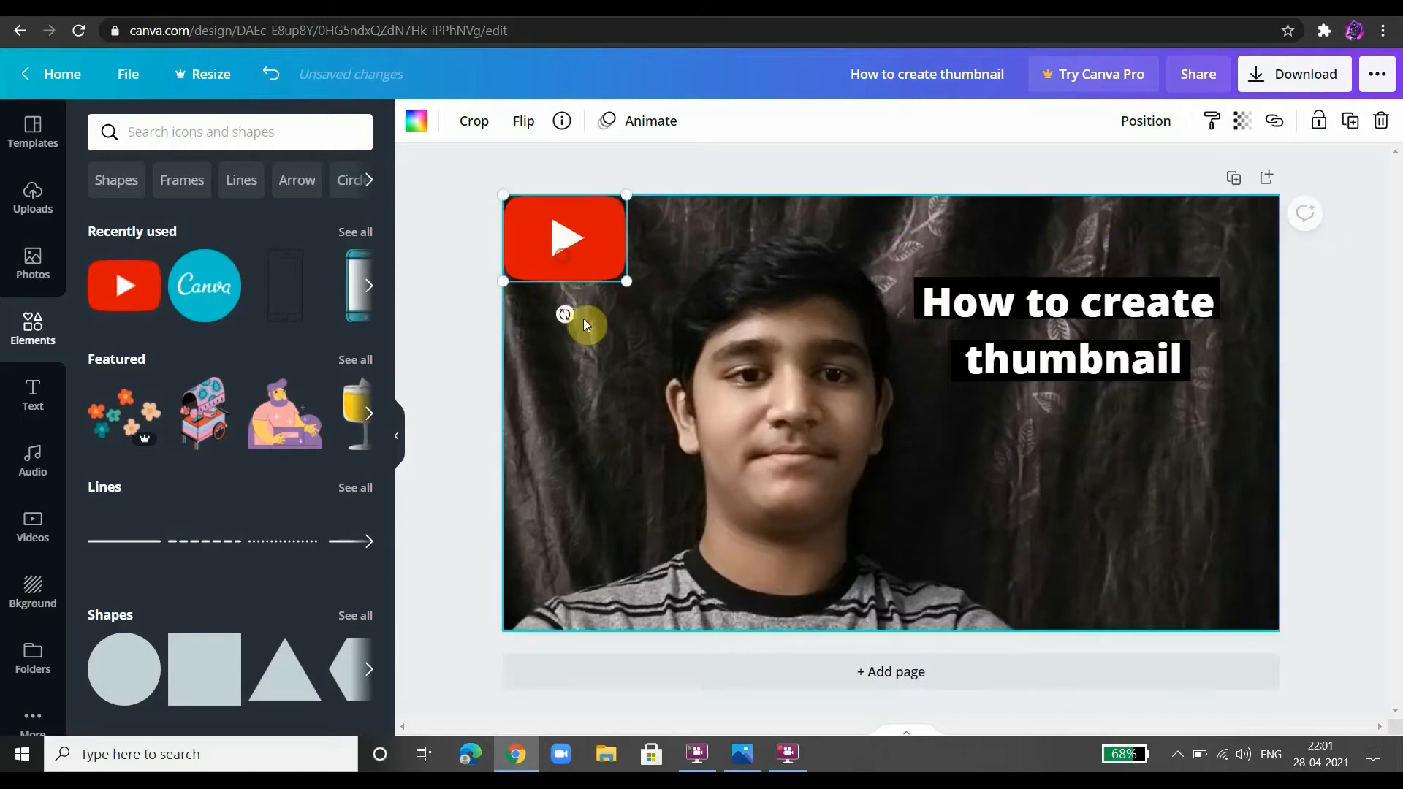
pyautogui.click(465, 422)
# Add the round Canva logo, shrink it slightly, and place it near the canvas's bottom-right corner
pyautogui.click(124, 286)
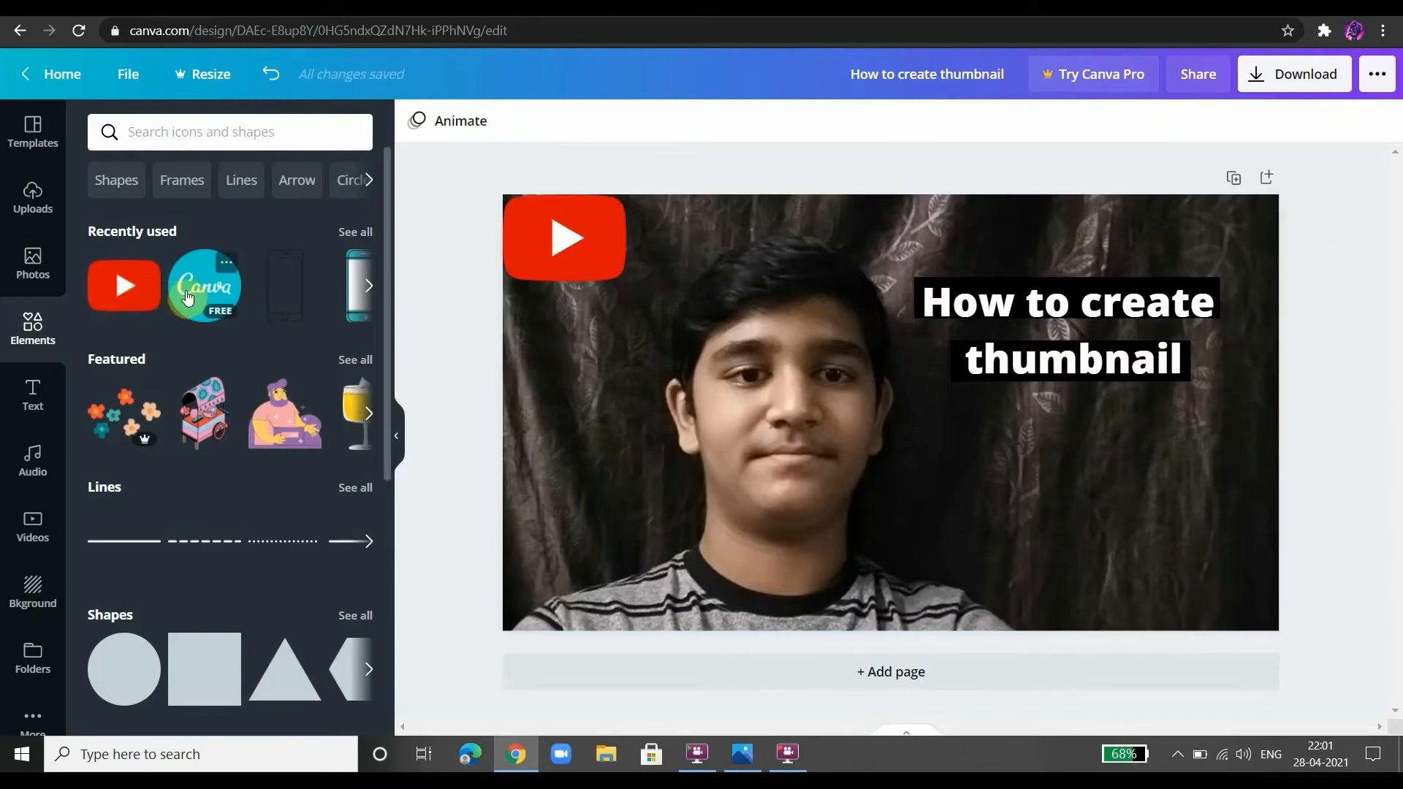
pyautogui.moveTo(887, 437); pyautogui.dragTo(1117, 539)
pyautogui.moveTo(1207, 616); pyautogui.dragTo(1163, 577)
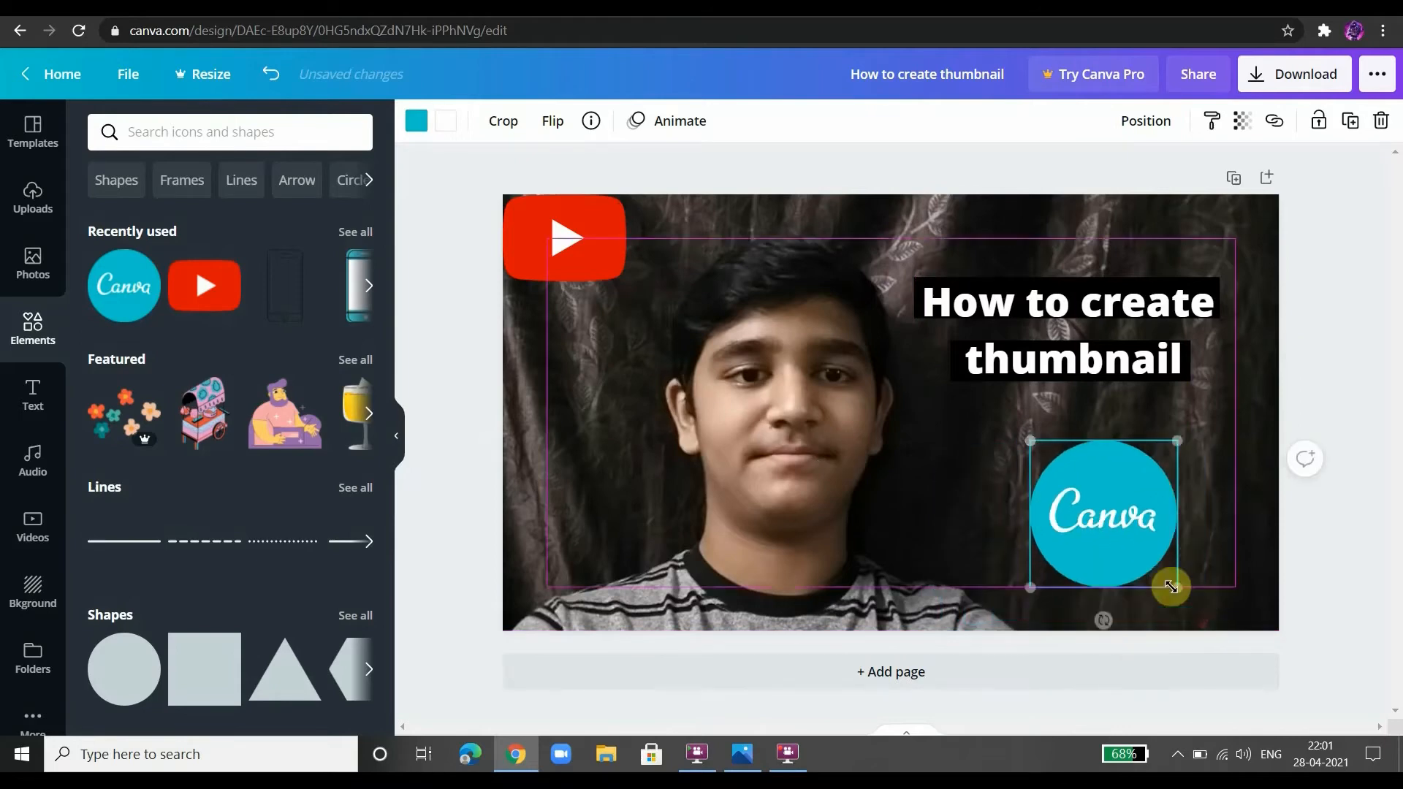
pyautogui.moveTo(1102, 536); pyautogui.dragTo(1198, 584)
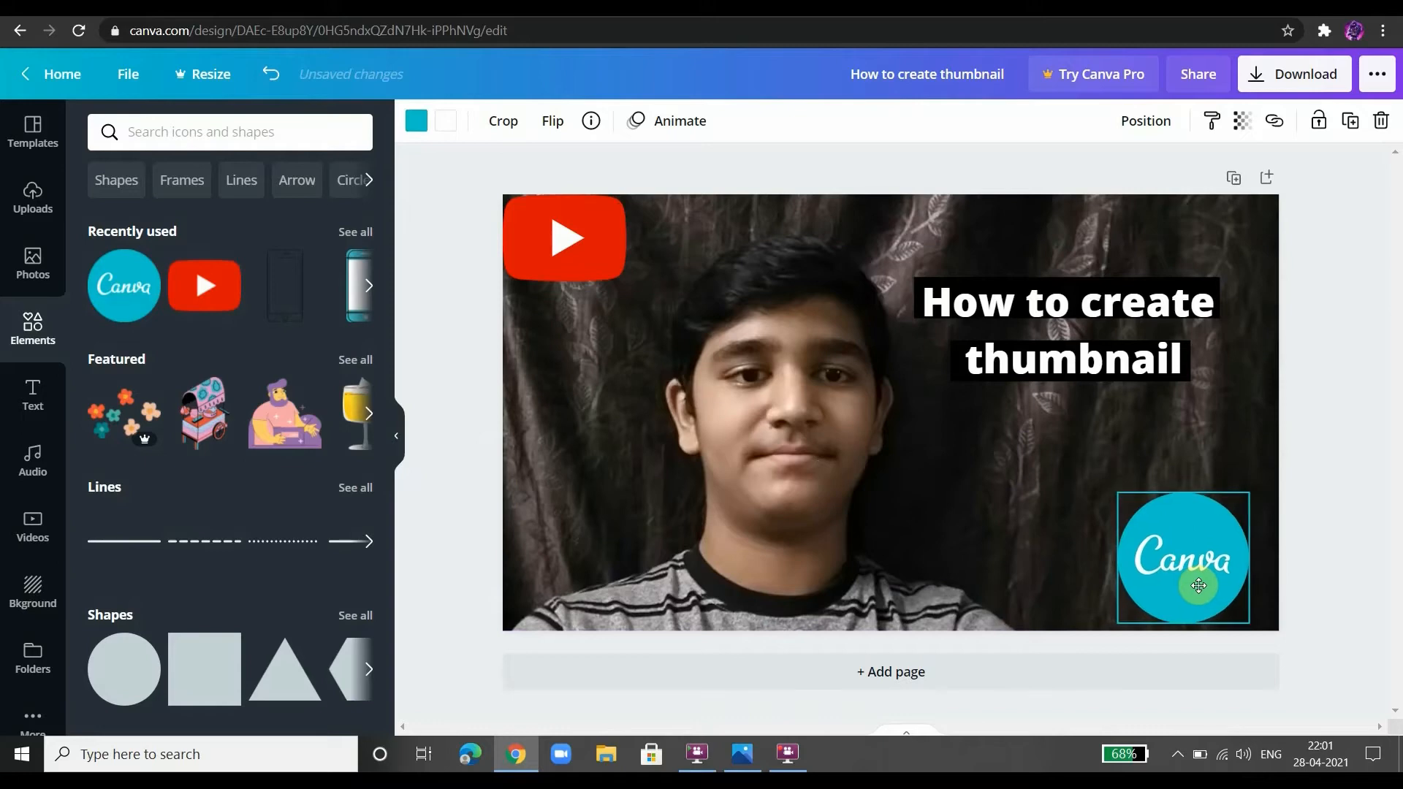
pyautogui.click(1379, 569)
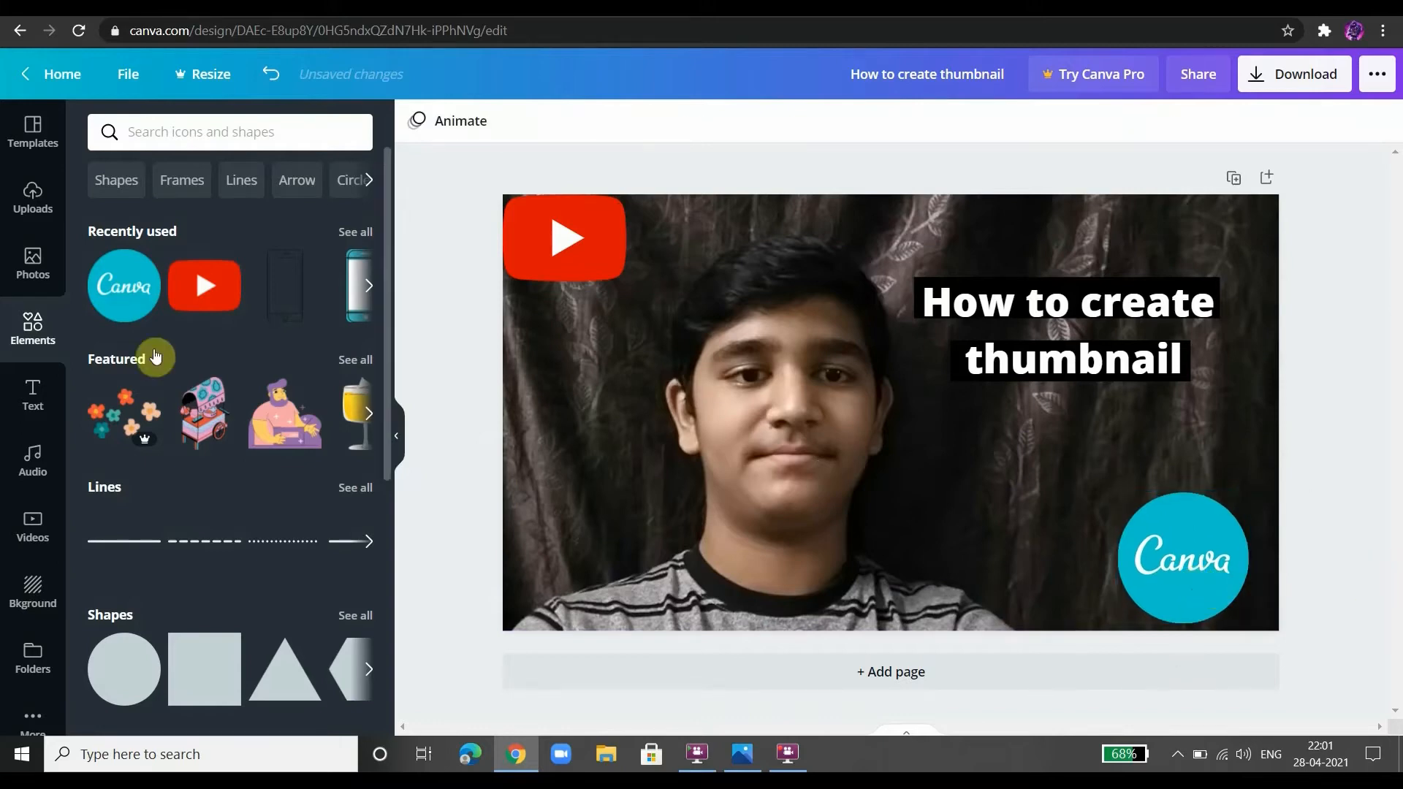
# Add a heading reading "Free app for editing" with "thumbnails" on a second line
pyautogui.click(25, 401)
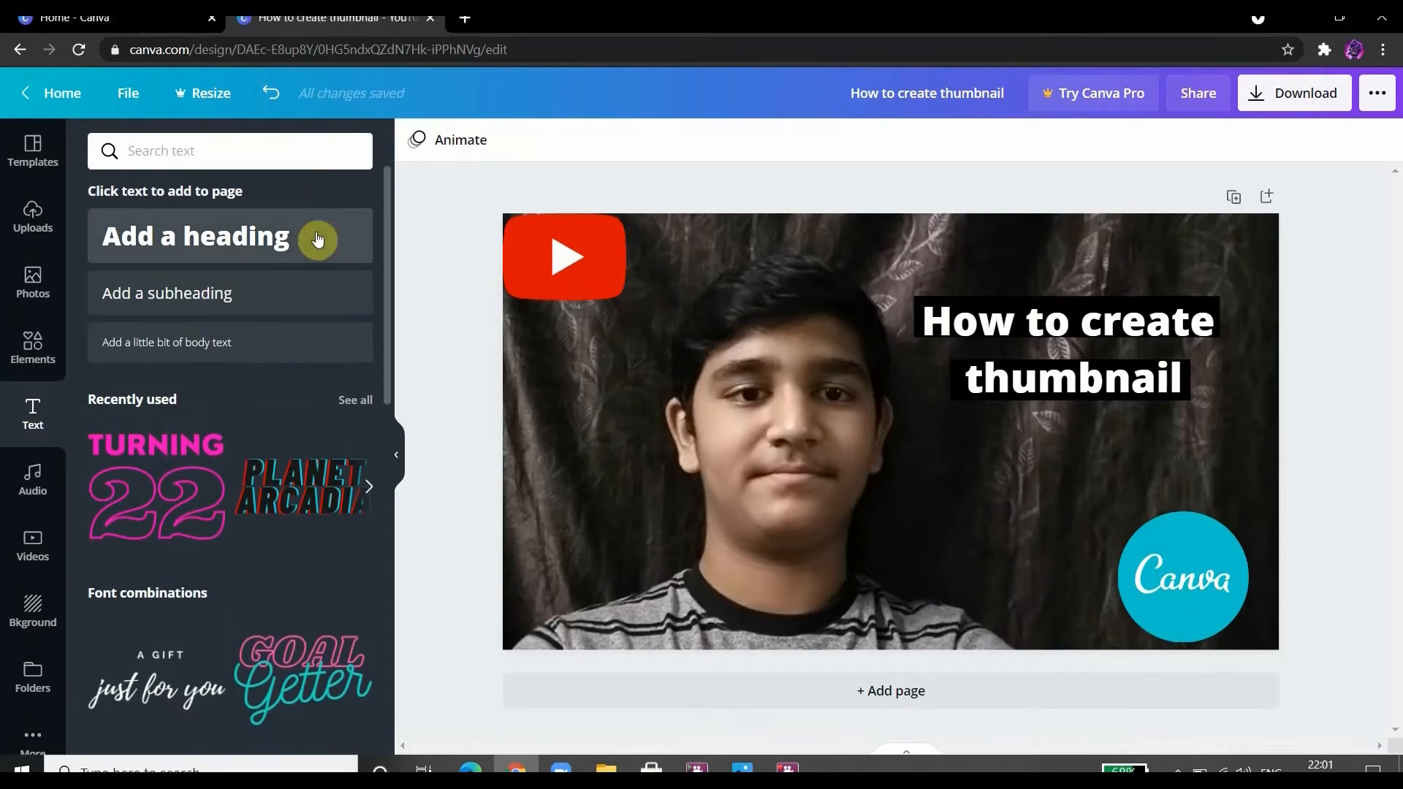
pyautogui.click(316, 217)
pyautogui.write('F')
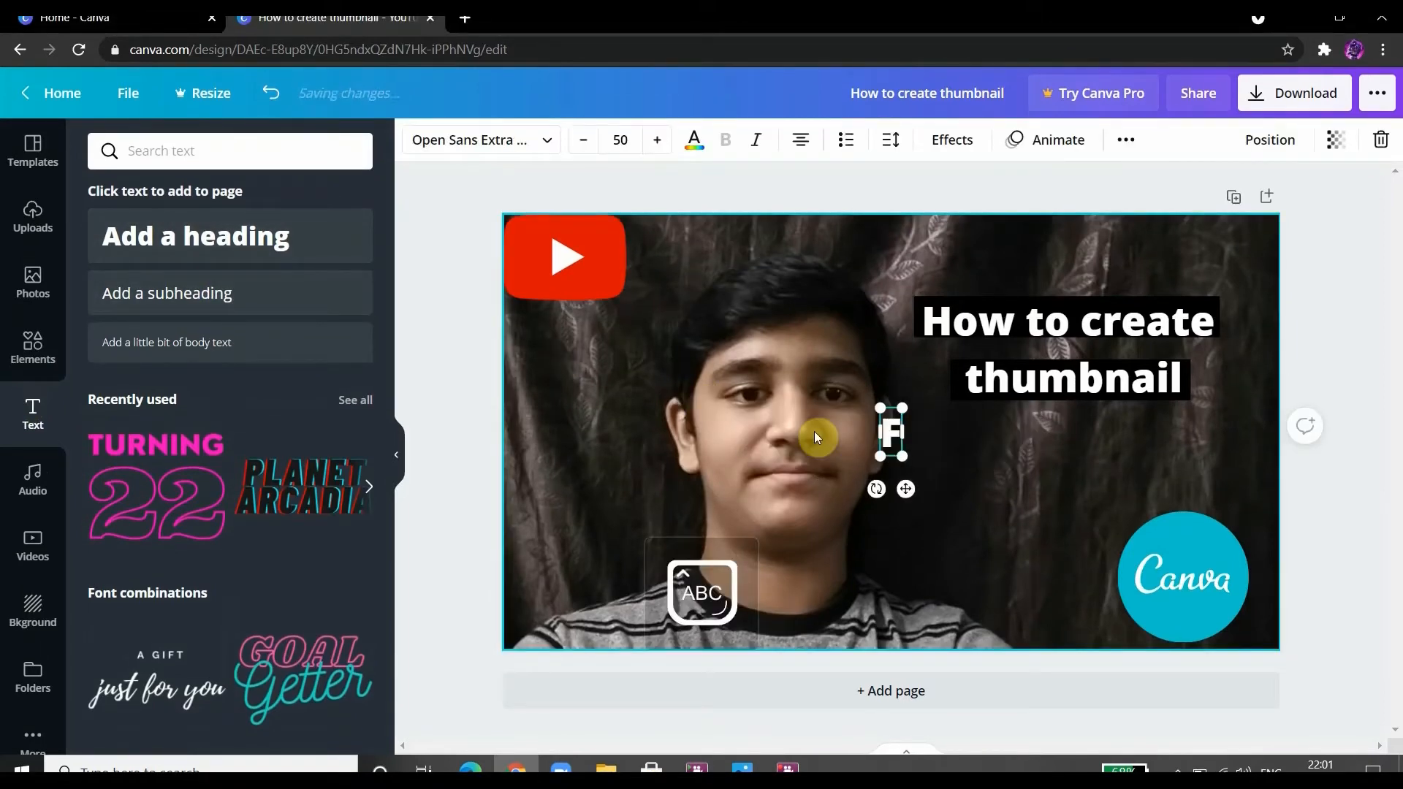
pyautogui.press('capslock')
pyautogui.write('ree app')
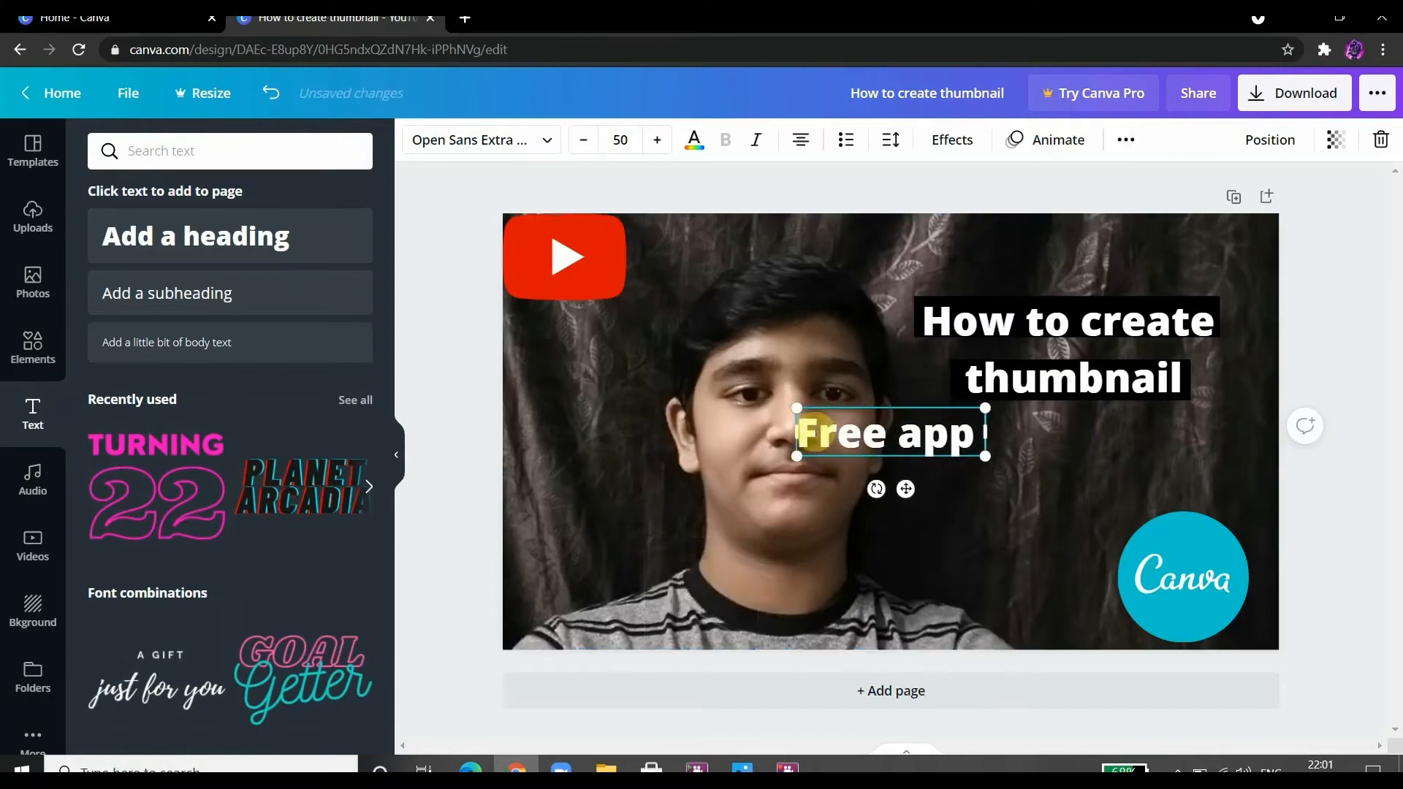
pyautogui.write(' for e')
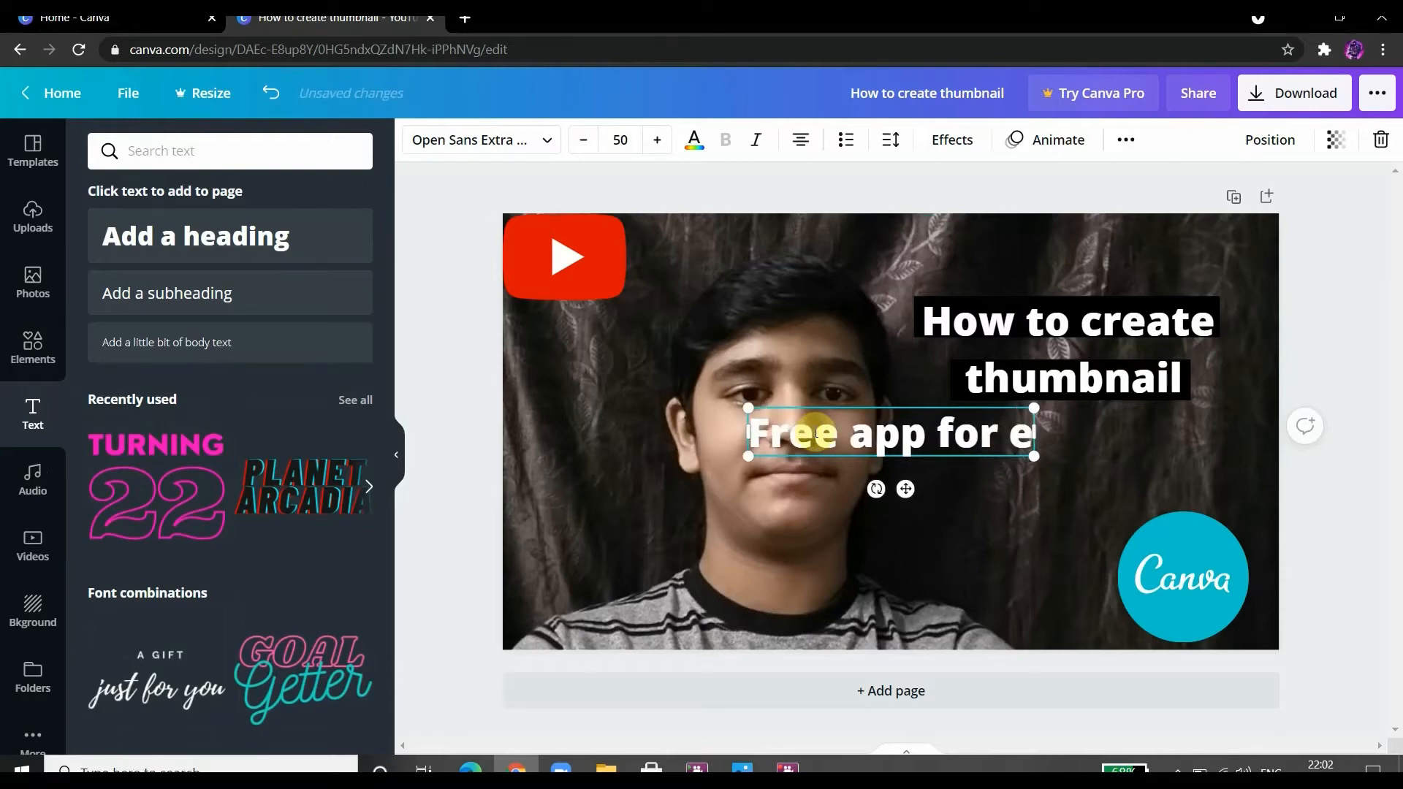
pyautogui.write('diting')
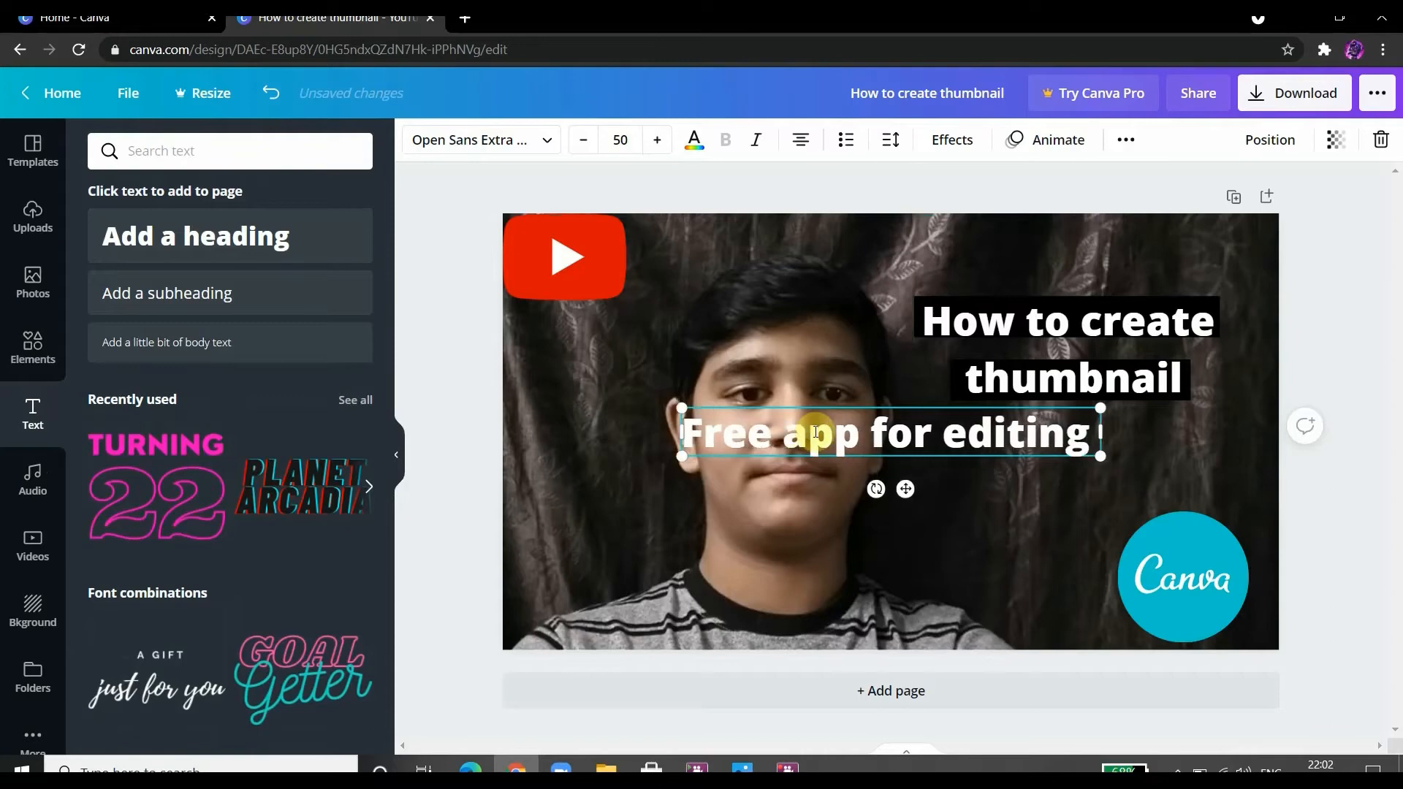
pyautogui.press('Return')
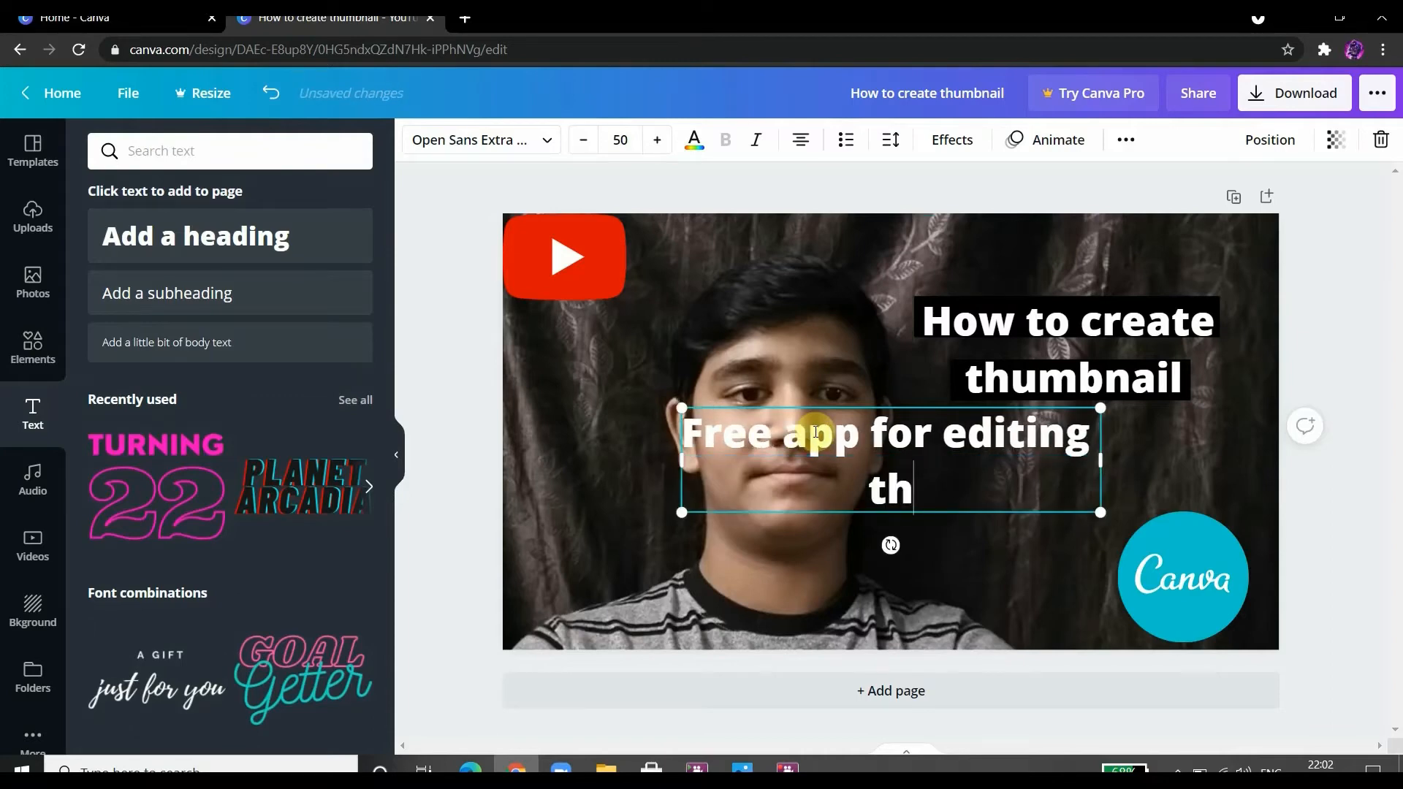
pyautogui.write('thu')
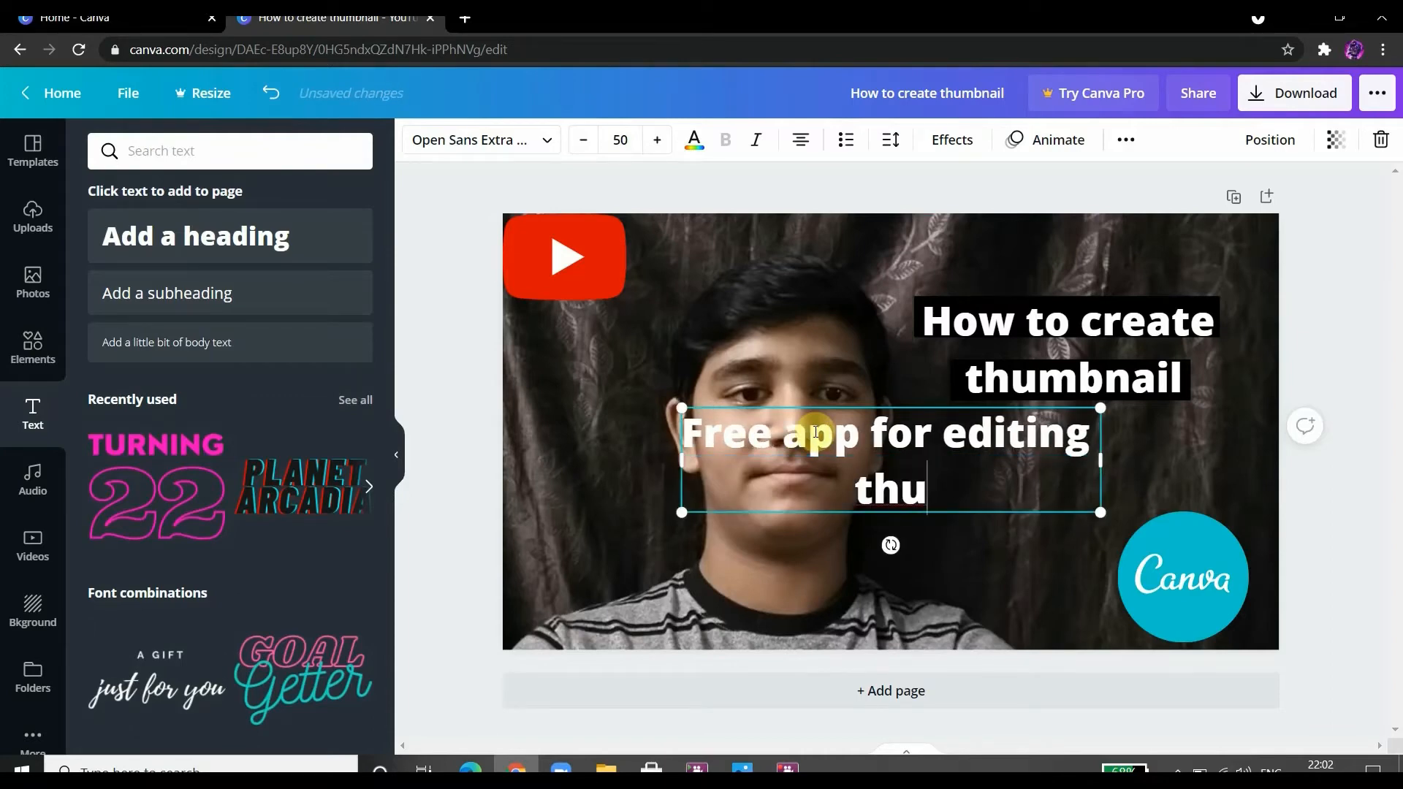
pyautogui.write('mb')
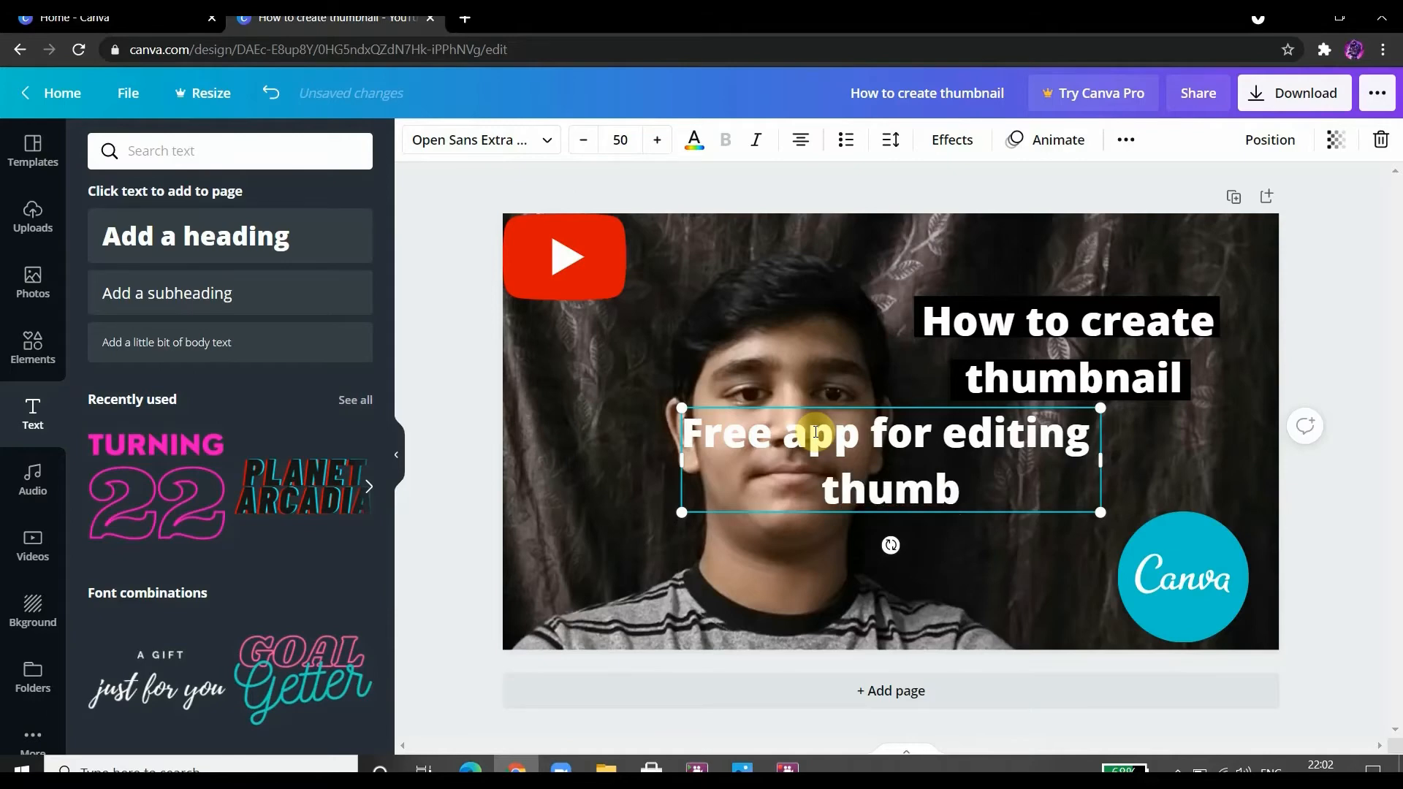
pyautogui.write('nails')
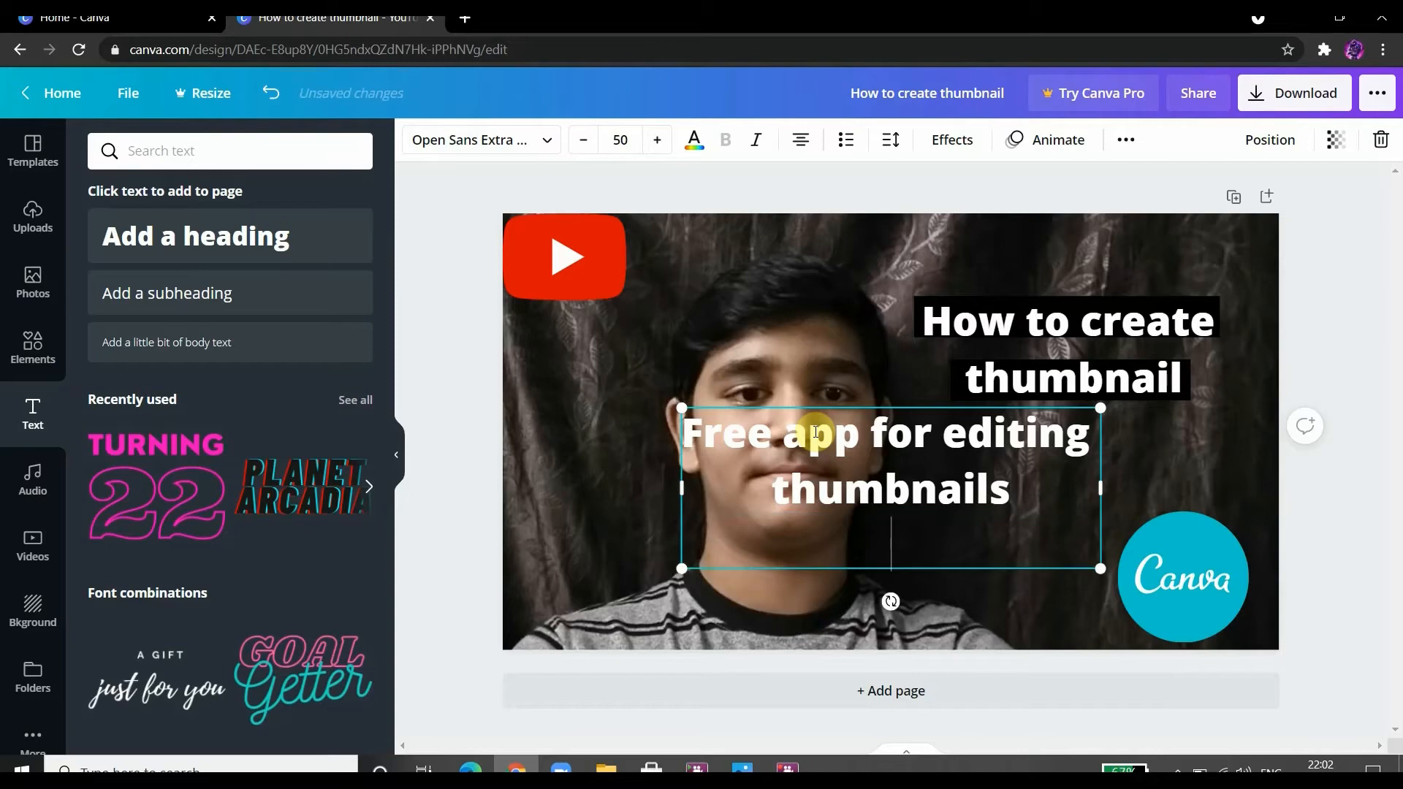
pyautogui.click(1008, 581)
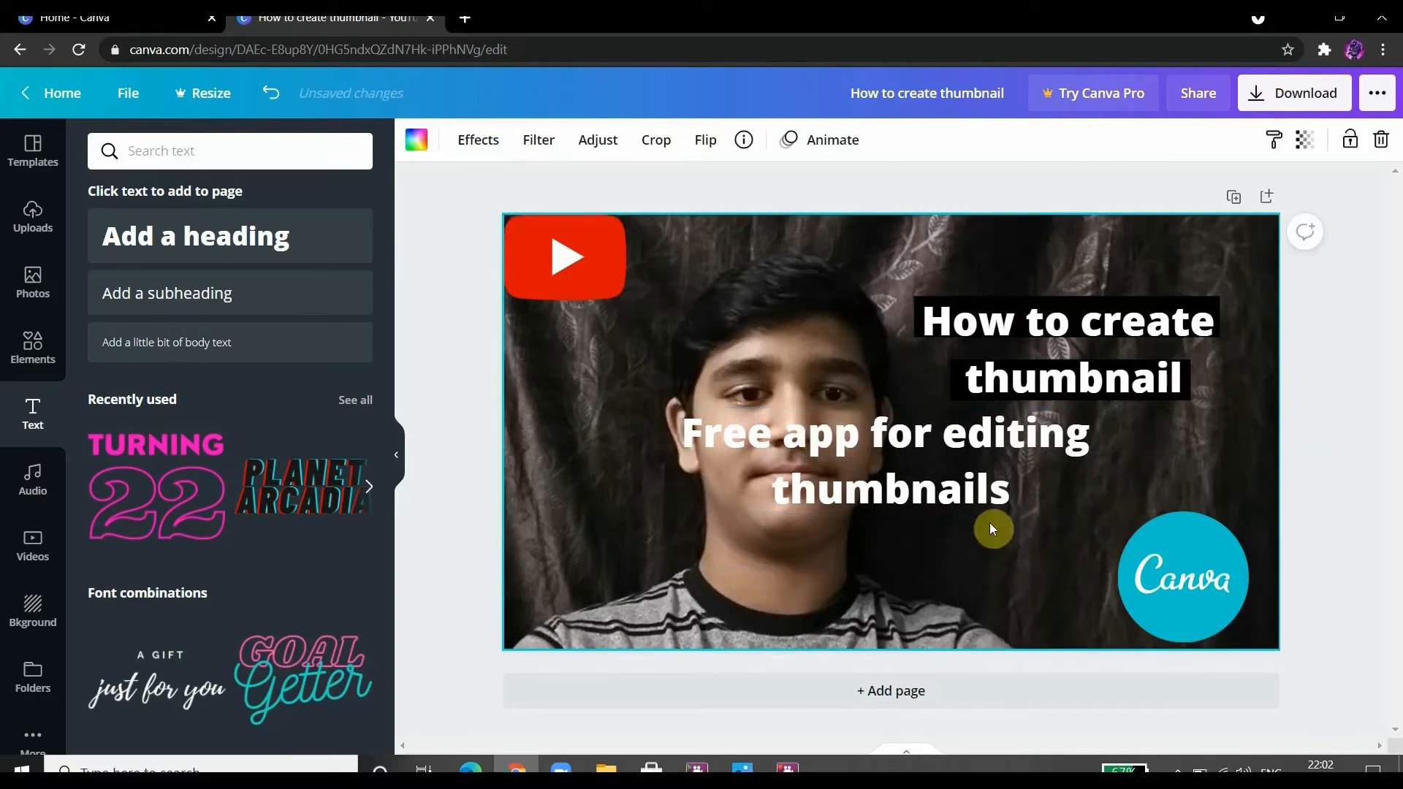
# Move the "Free app for editing thumbnails" heading below "How to create thumbnail" and shrink it to fit above the Canva logo
pyautogui.moveTo(949, 463); pyautogui.dragTo(1125, 470)
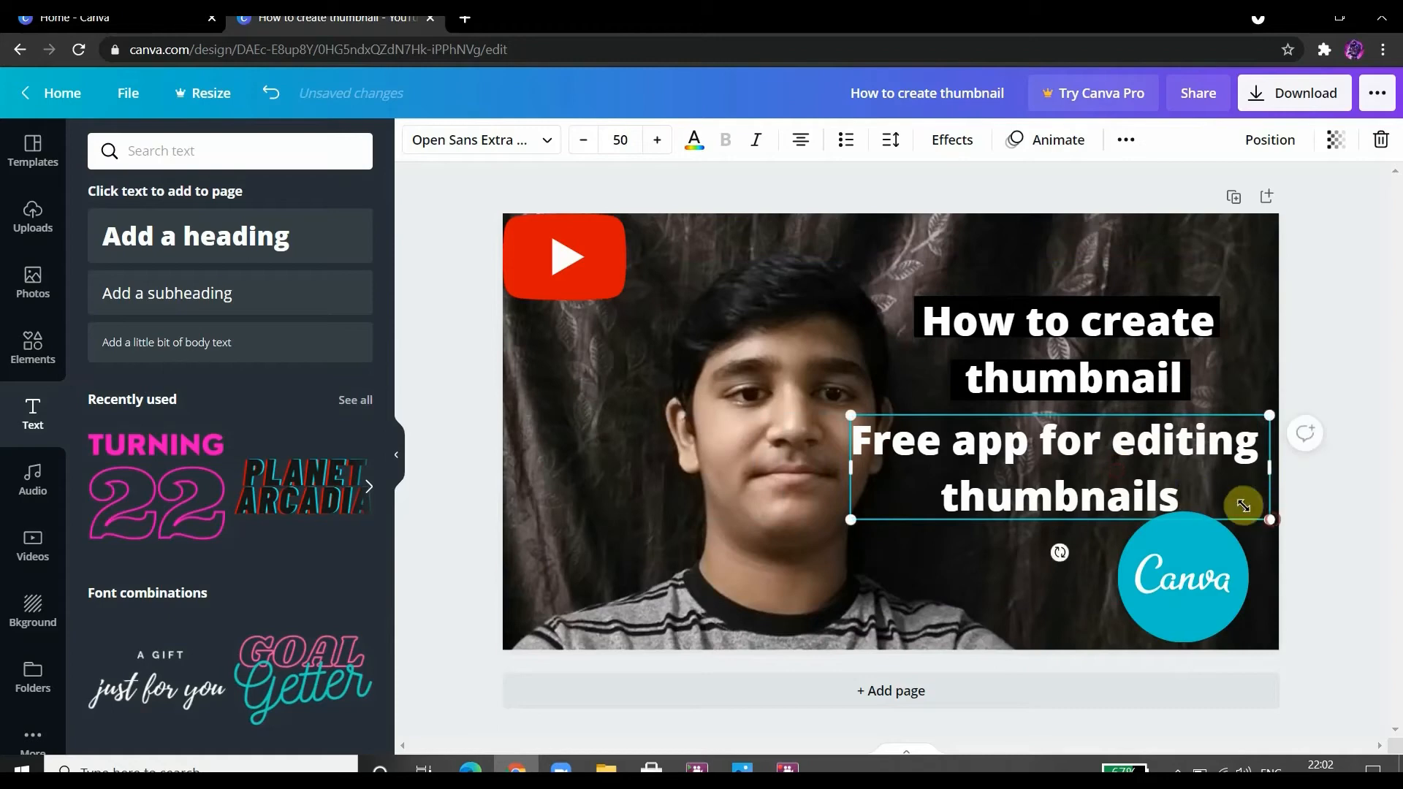
pyautogui.moveTo(1243, 505); pyautogui.dragTo(1117, 485)
pyautogui.click(1318, 503)
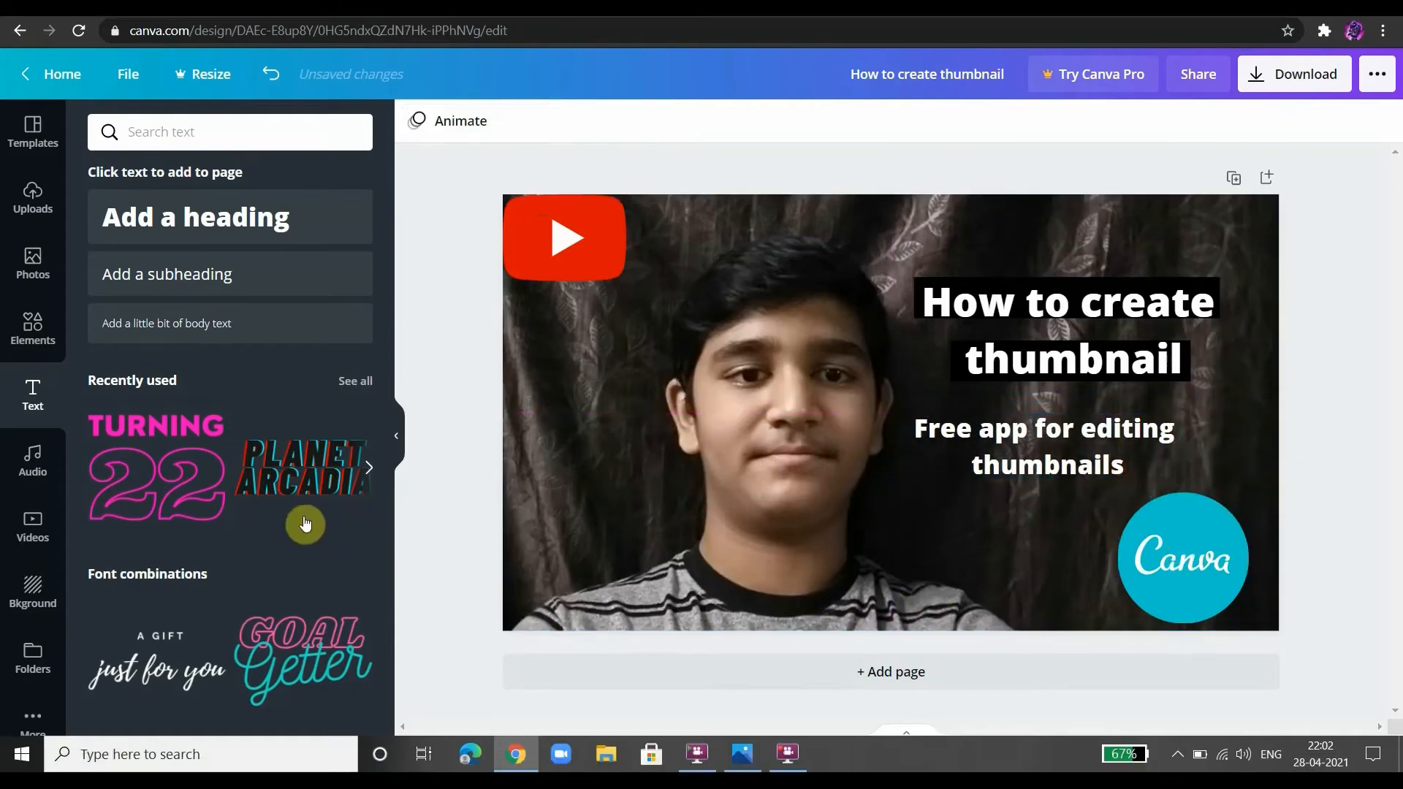
# Add a square behind "Free app for editing", flatten it into a bar matching that line, and colour it the Canva logo's turquoise
pyautogui.click(61, 343)
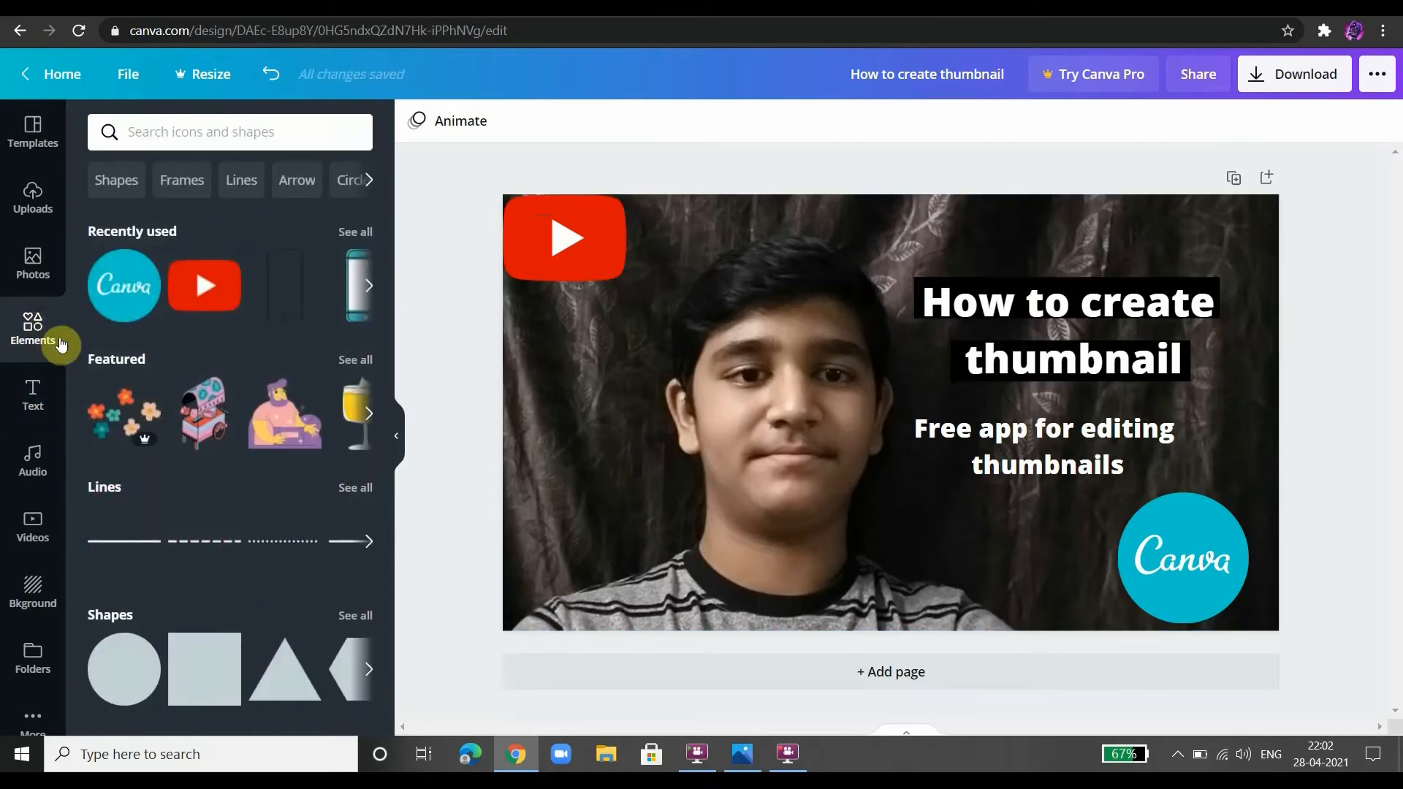
pyautogui.moveTo(219, 660); pyautogui.dragTo(947, 448)
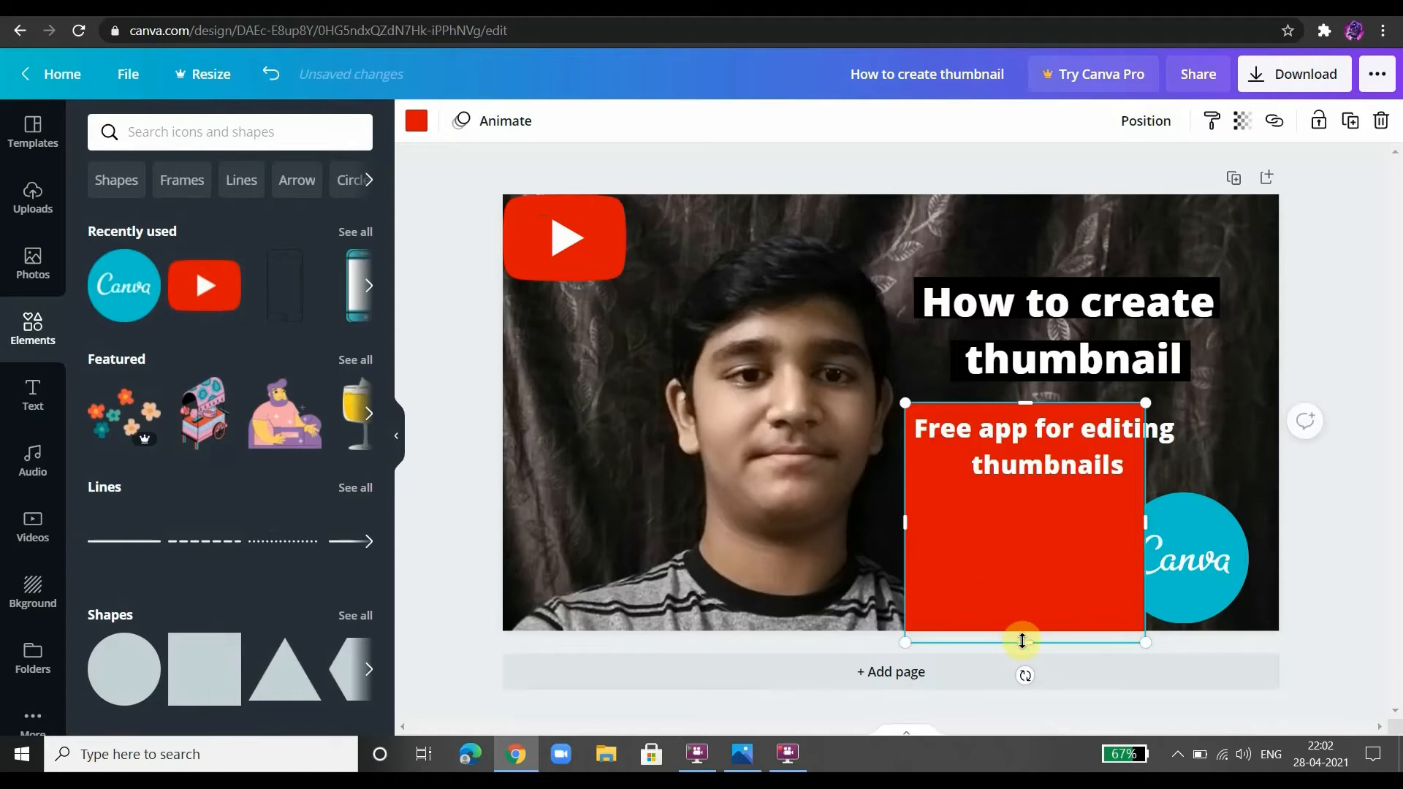
pyautogui.moveTo(1030, 640); pyautogui.dragTo(1023, 409)
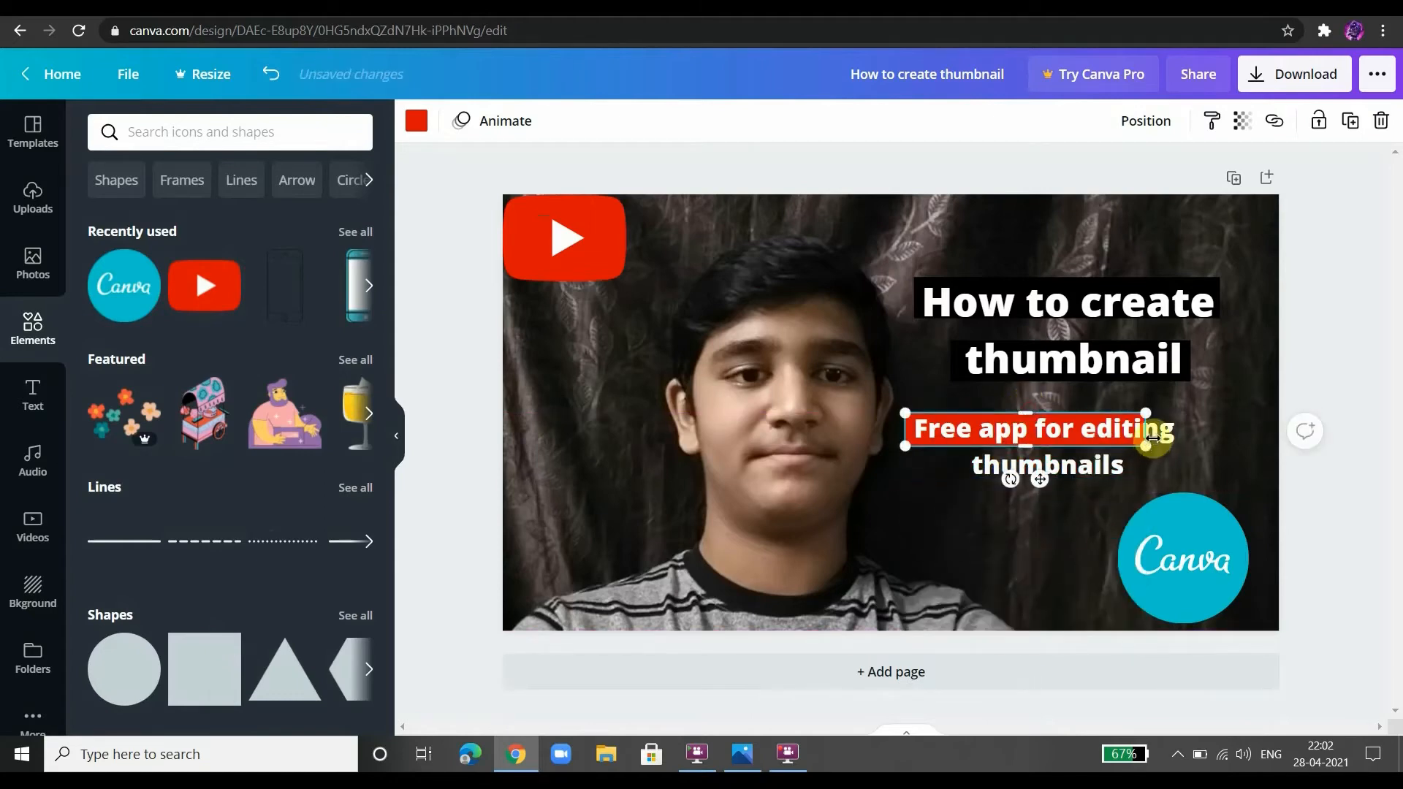
pyautogui.moveTo(1152, 433); pyautogui.dragTo(1173, 432)
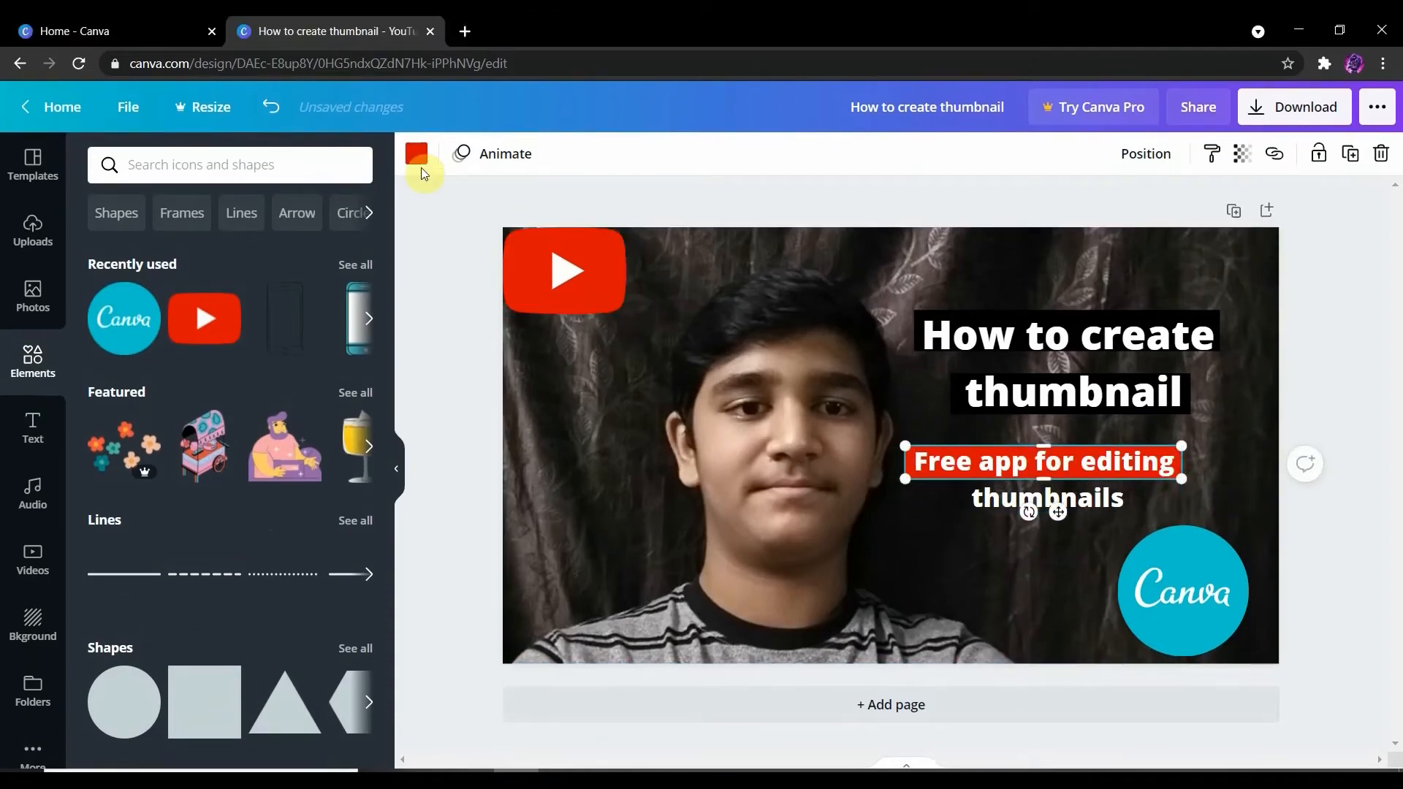
pyautogui.click(417, 123)
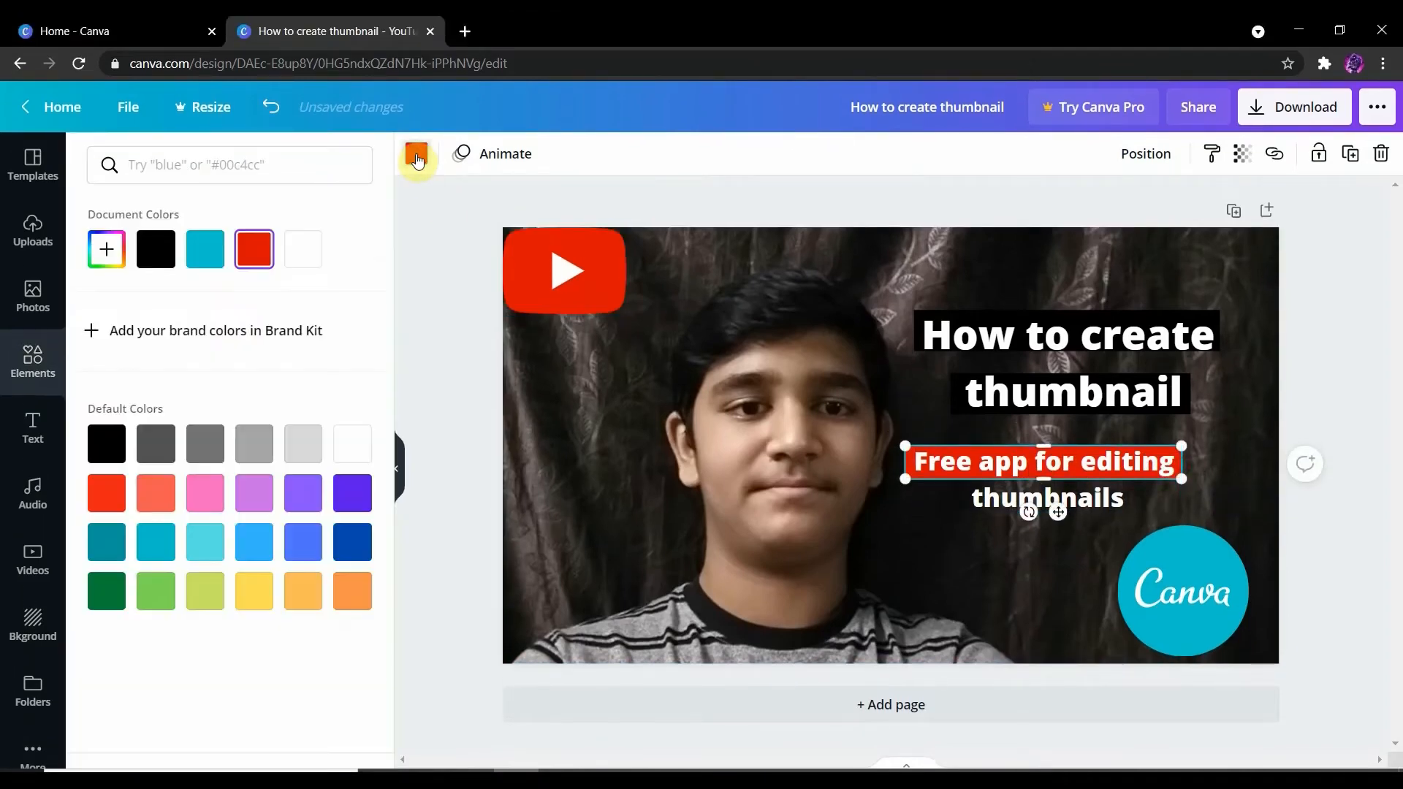
pyautogui.click(203, 256)
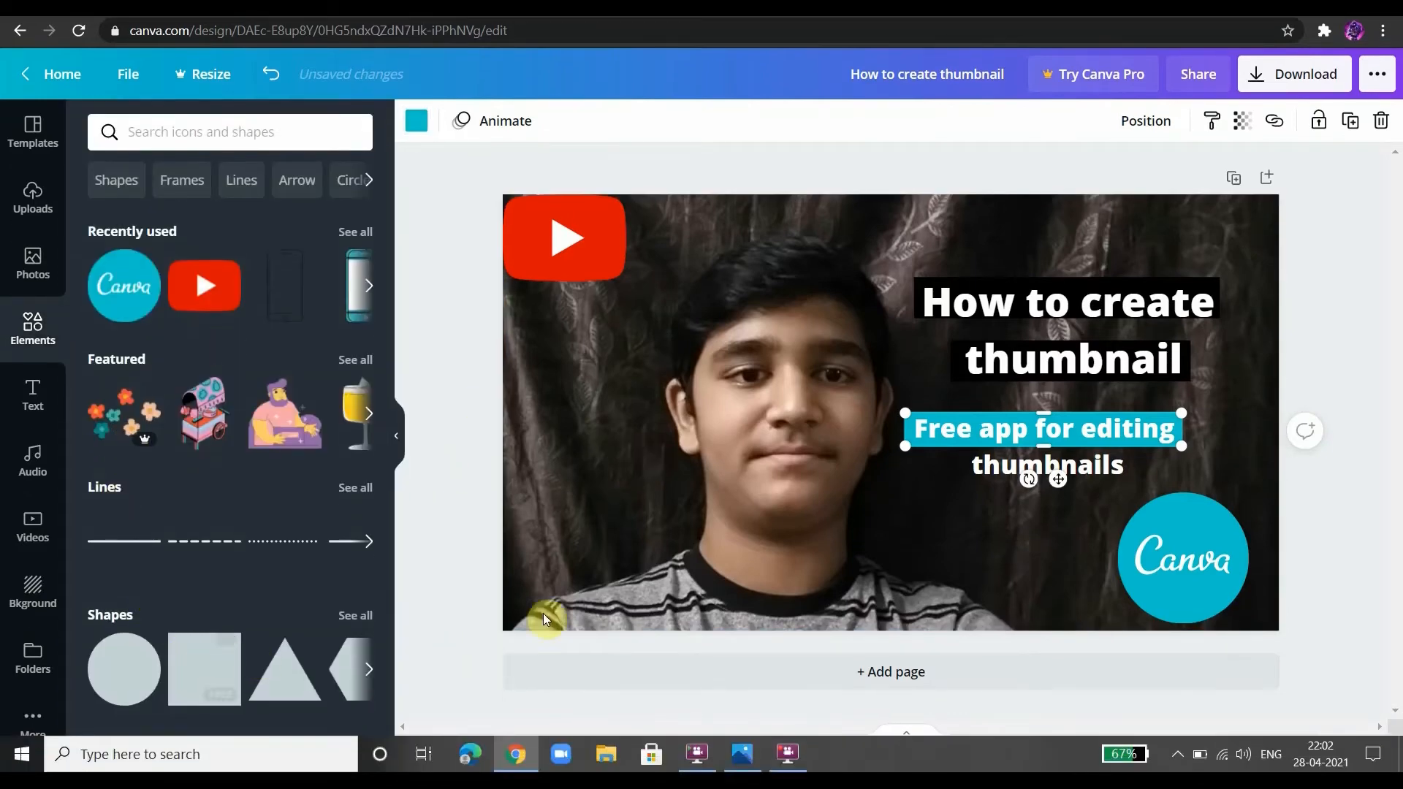
pyautogui.click(947, 524)
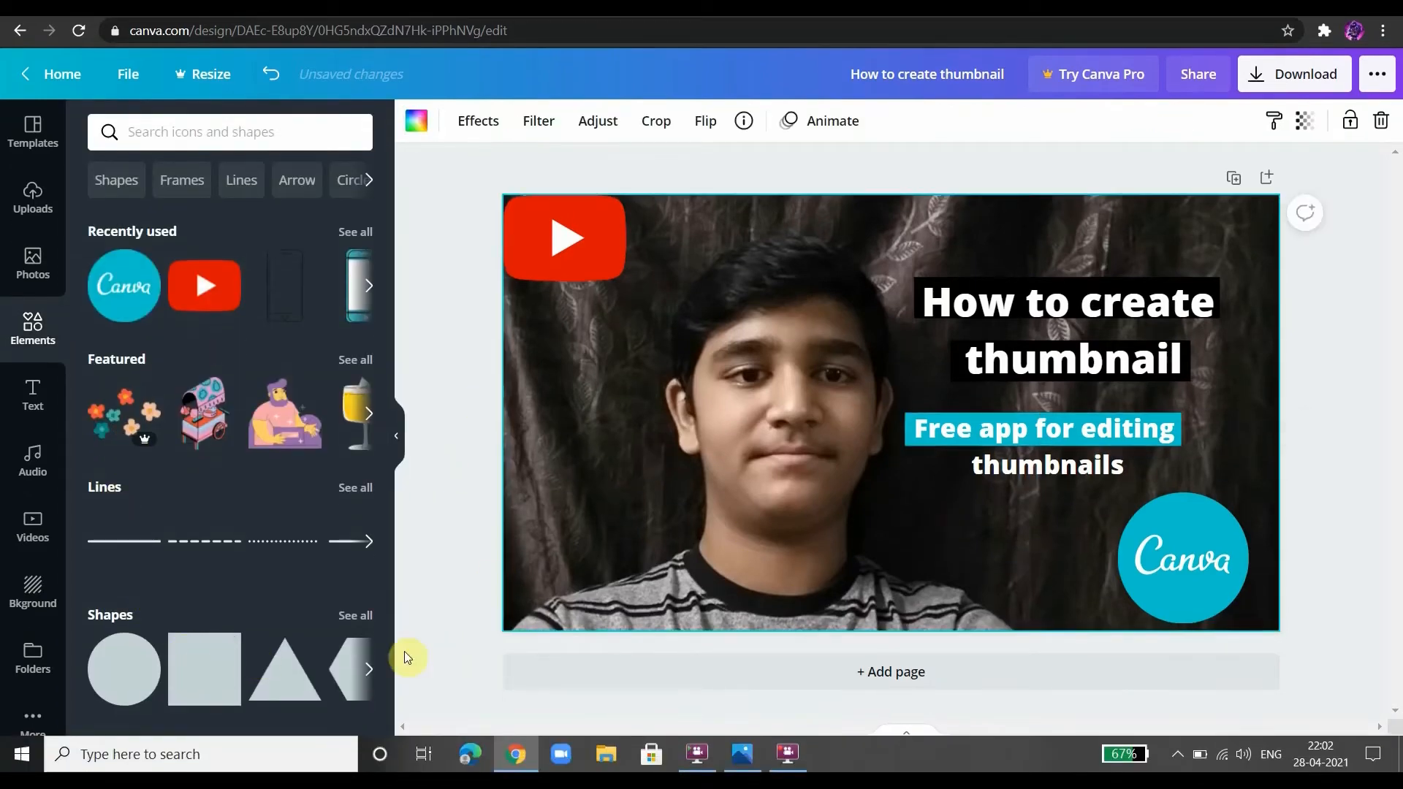
# Add another square behind "thumbnails", flatten it into a bar matching that word, and colour it medium grey
pyautogui.click(212, 672)
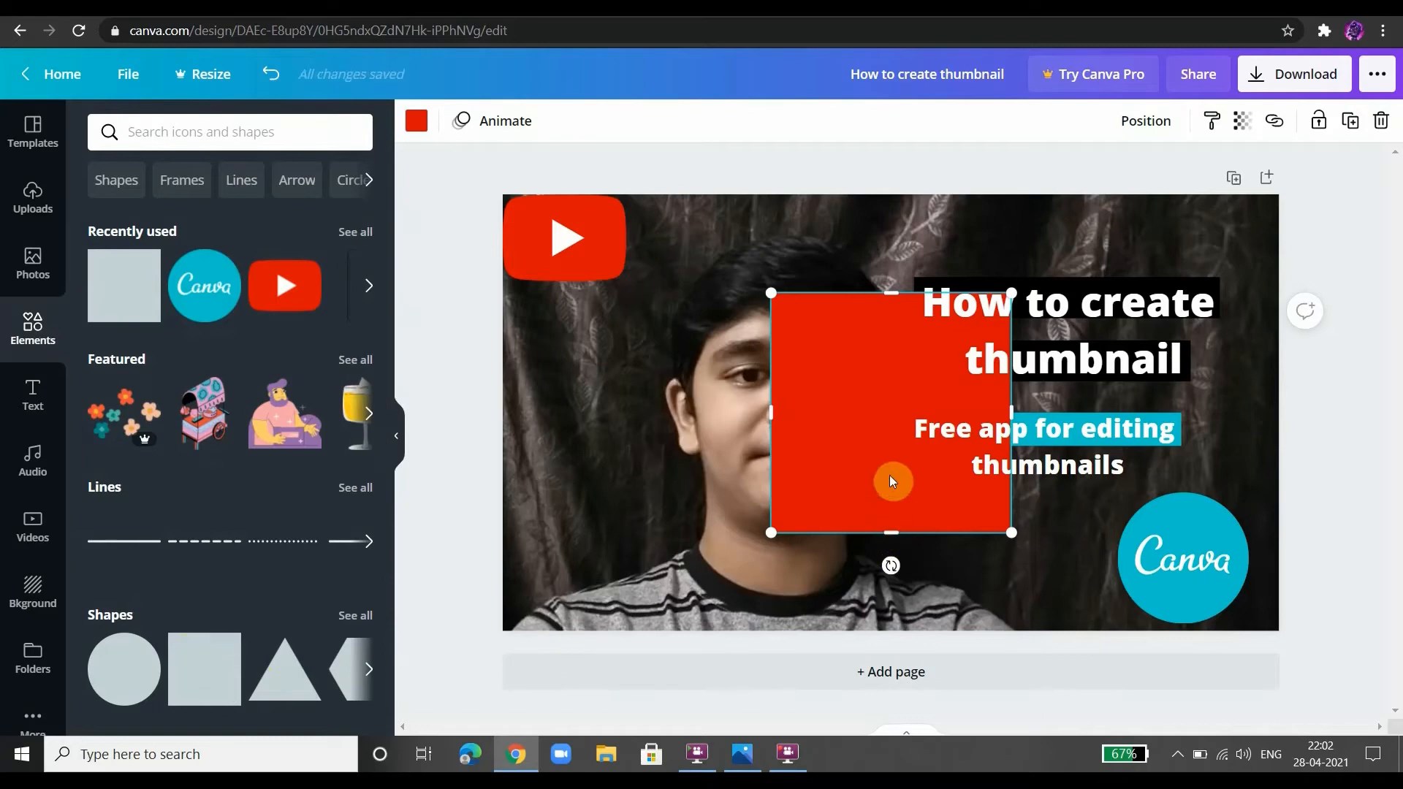
pyautogui.moveTo(892, 468); pyautogui.dragTo(1117, 473)
pyautogui.moveTo(1031, 450); pyautogui.dragTo(972, 464)
pyautogui.moveTo(1146, 465); pyautogui.dragTo(1125, 470)
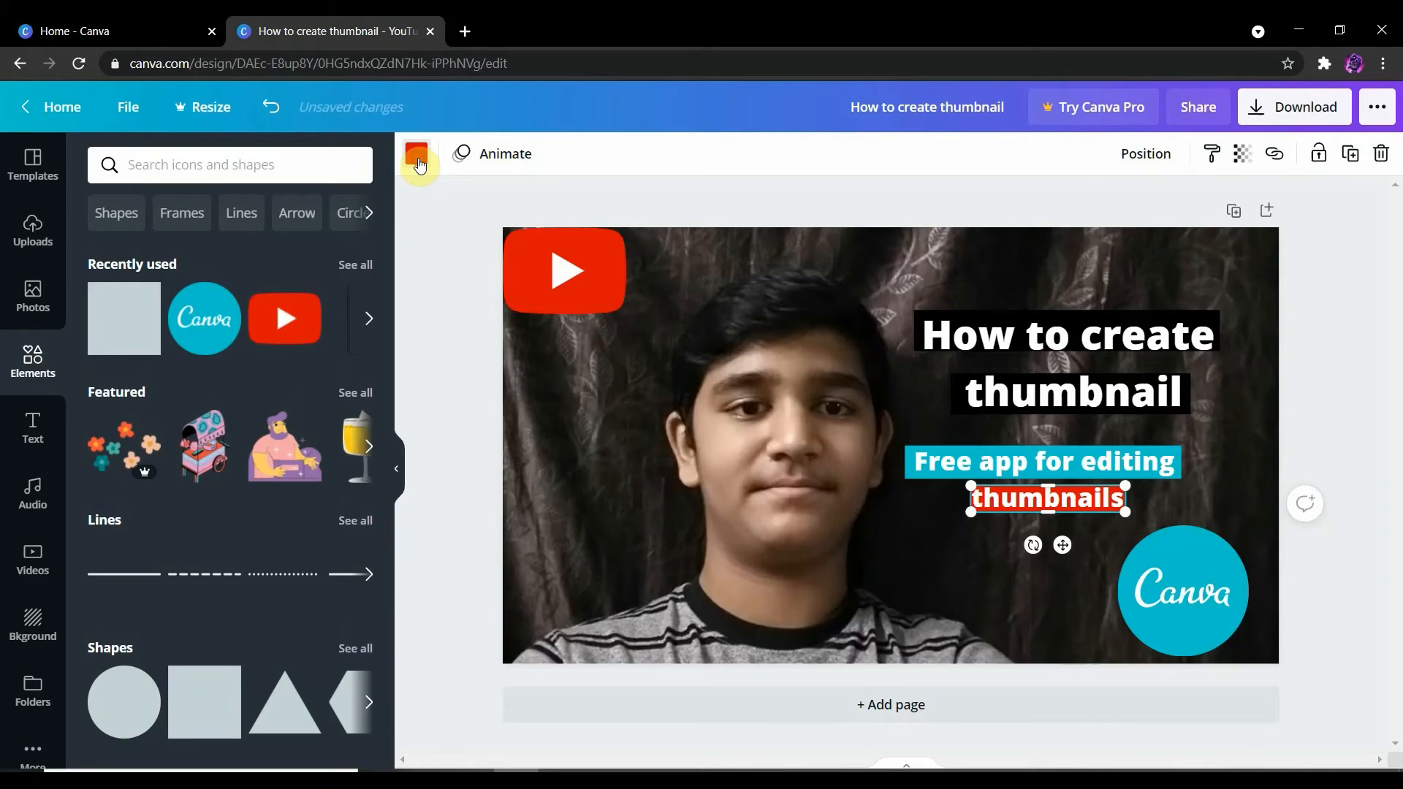
pyautogui.click(417, 156)
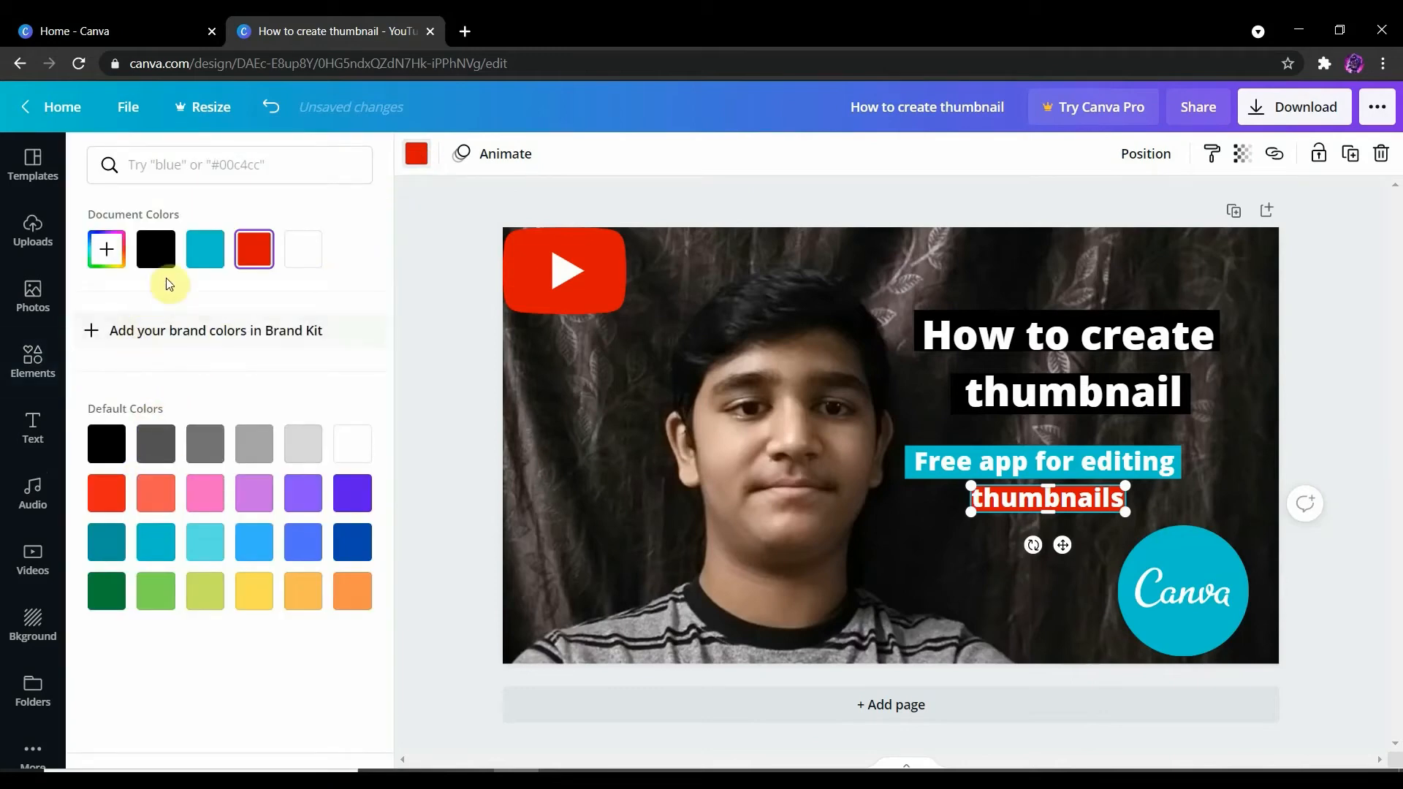
pyautogui.click(207, 447)
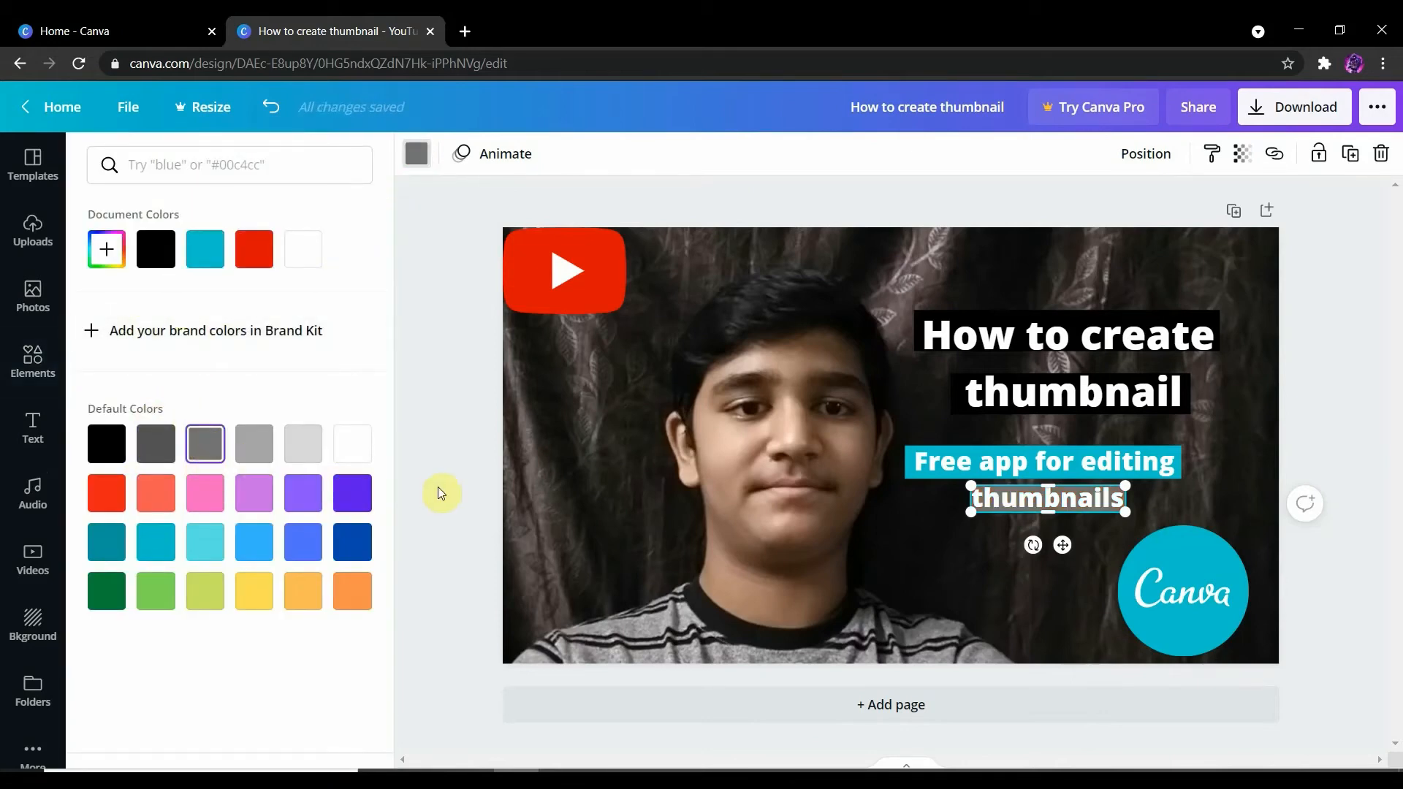
pyautogui.click(435, 485)
pyautogui.click(846, 566)
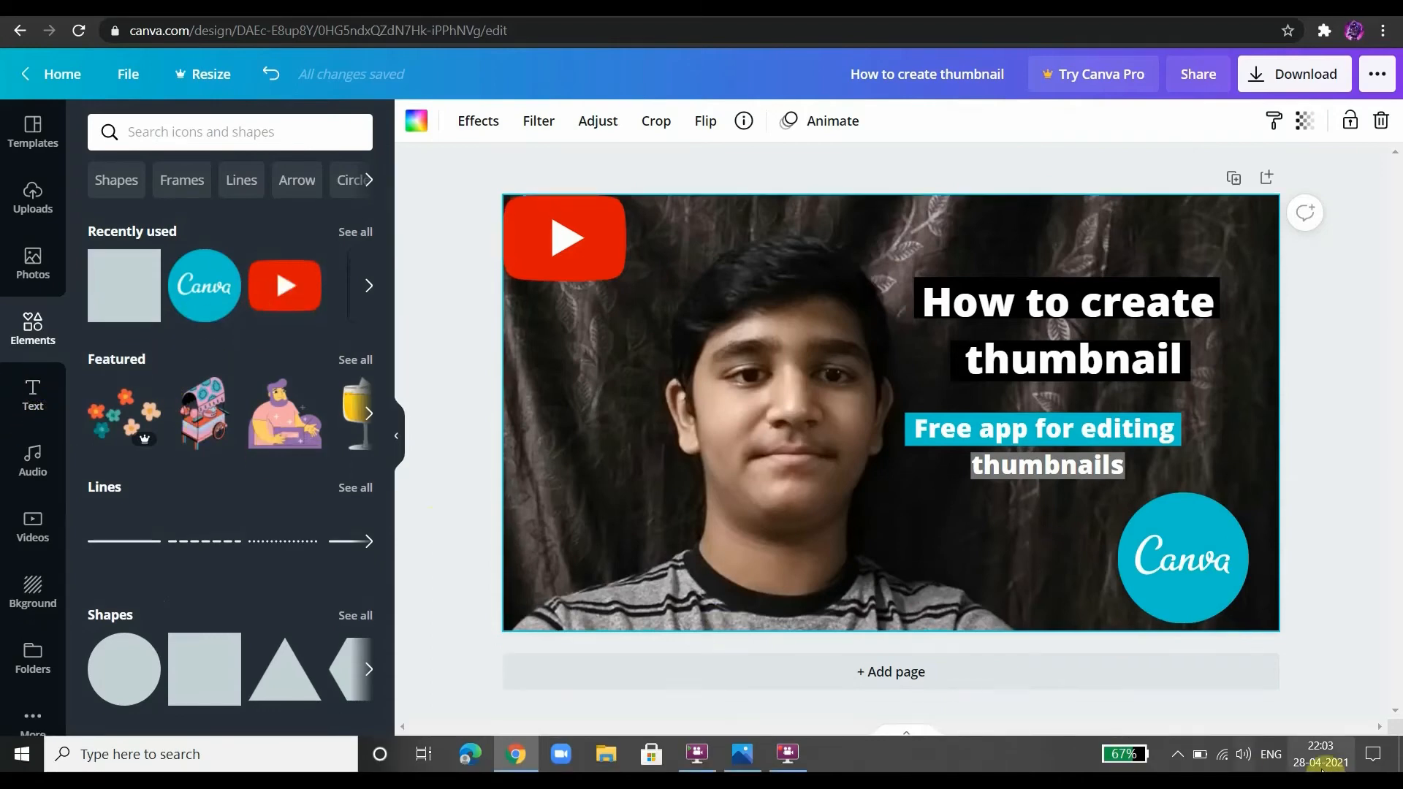
pyautogui.click(1343, 465)
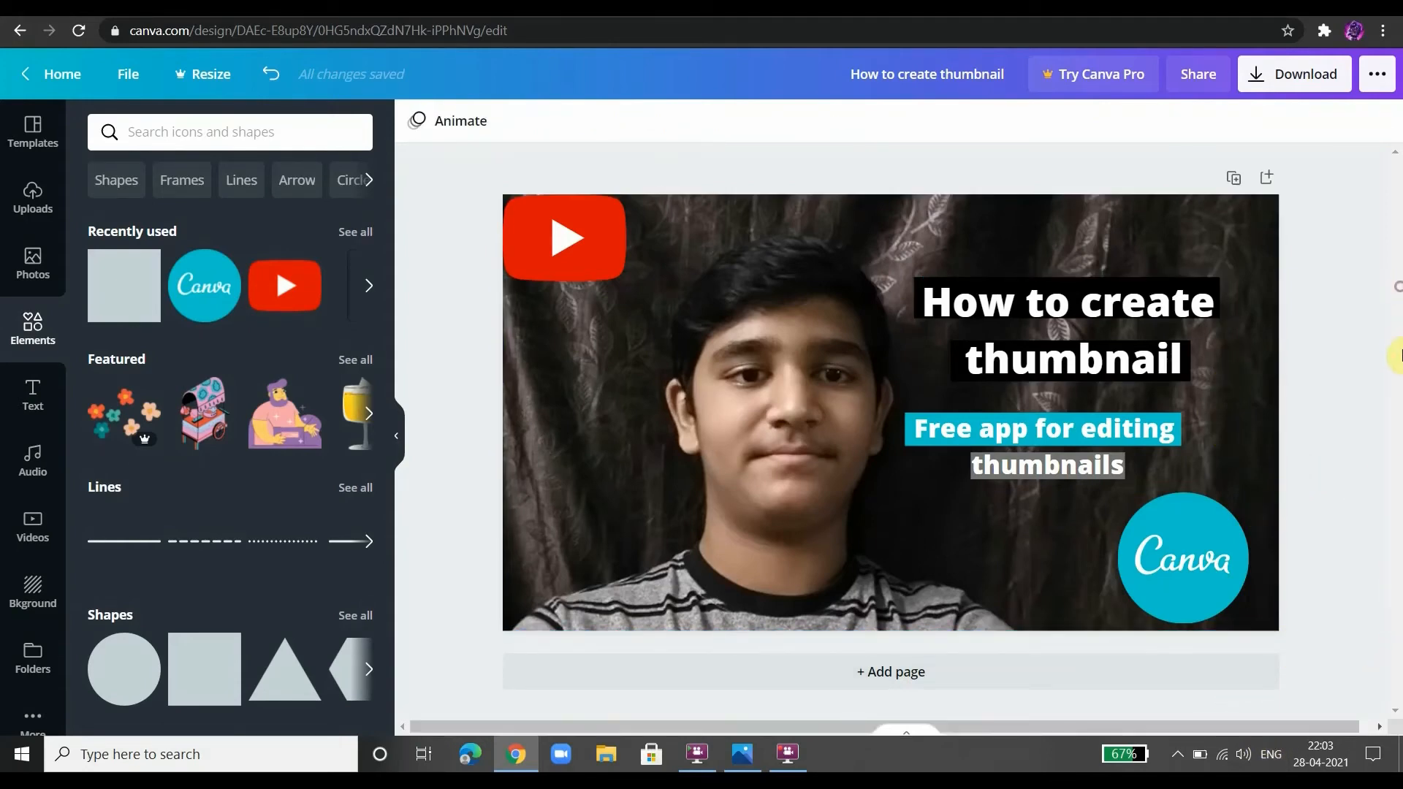
pyautogui.click(900, 730)
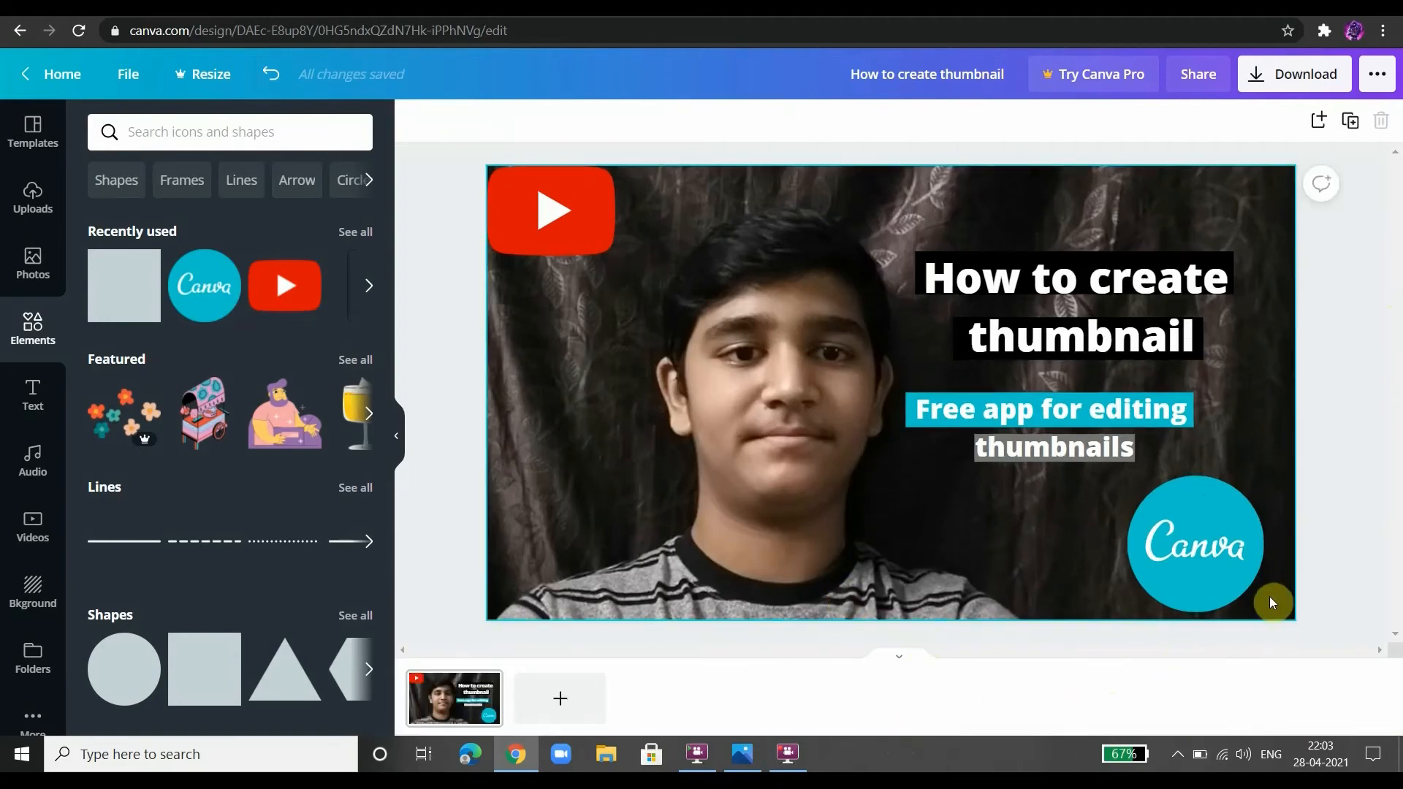
pyautogui.rightClick(953, 549)
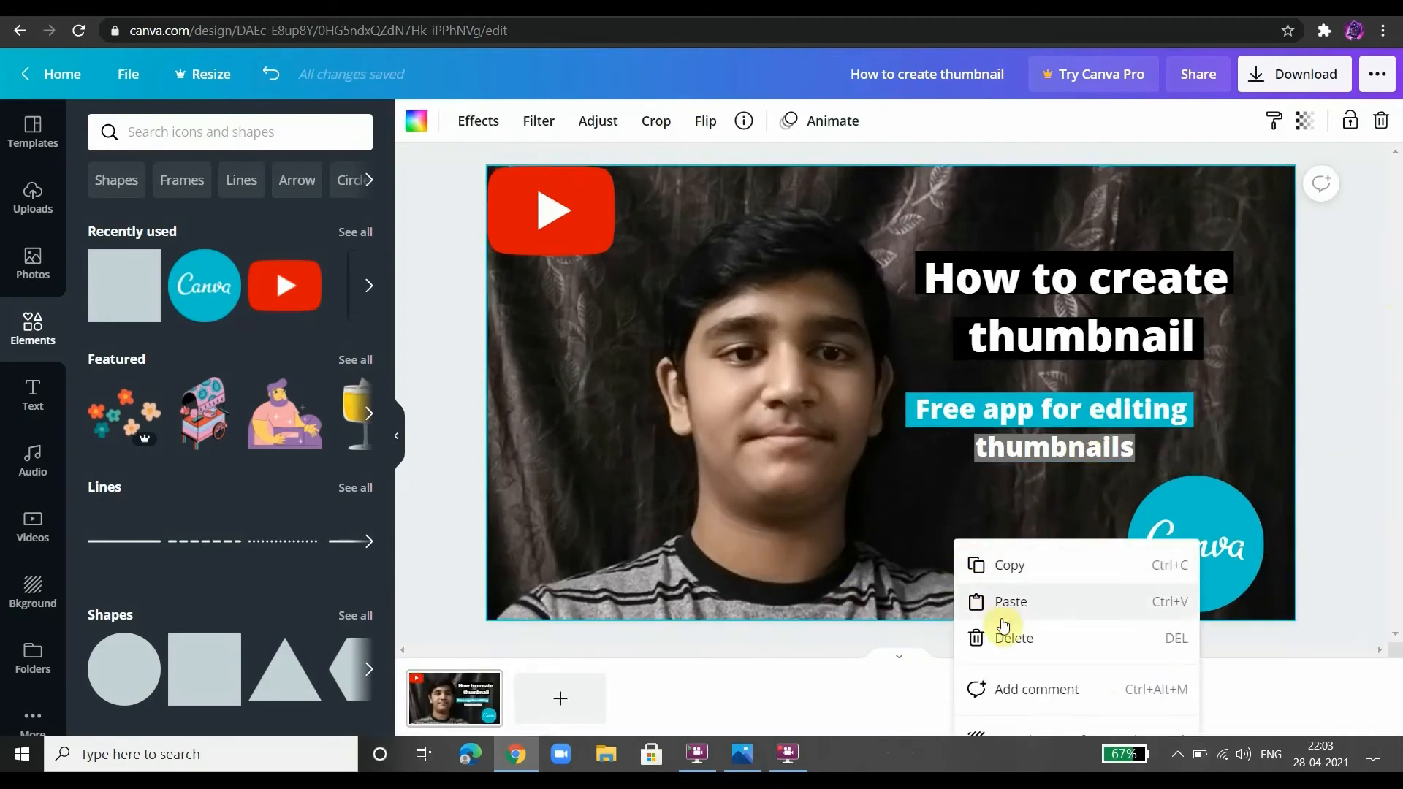
pyautogui.click(1363, 497)
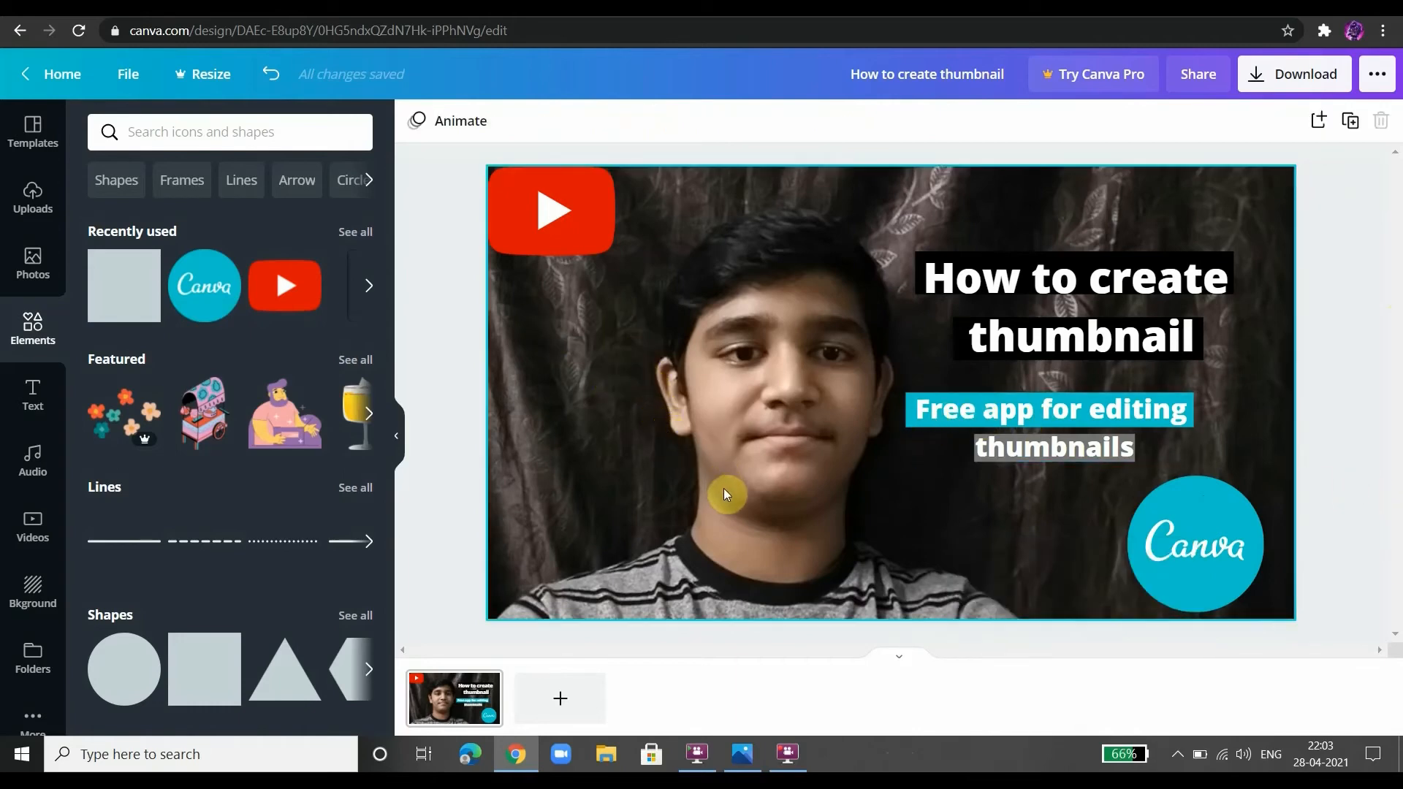
pyautogui.rightClick(742, 485)
pyautogui.click(458, 446)
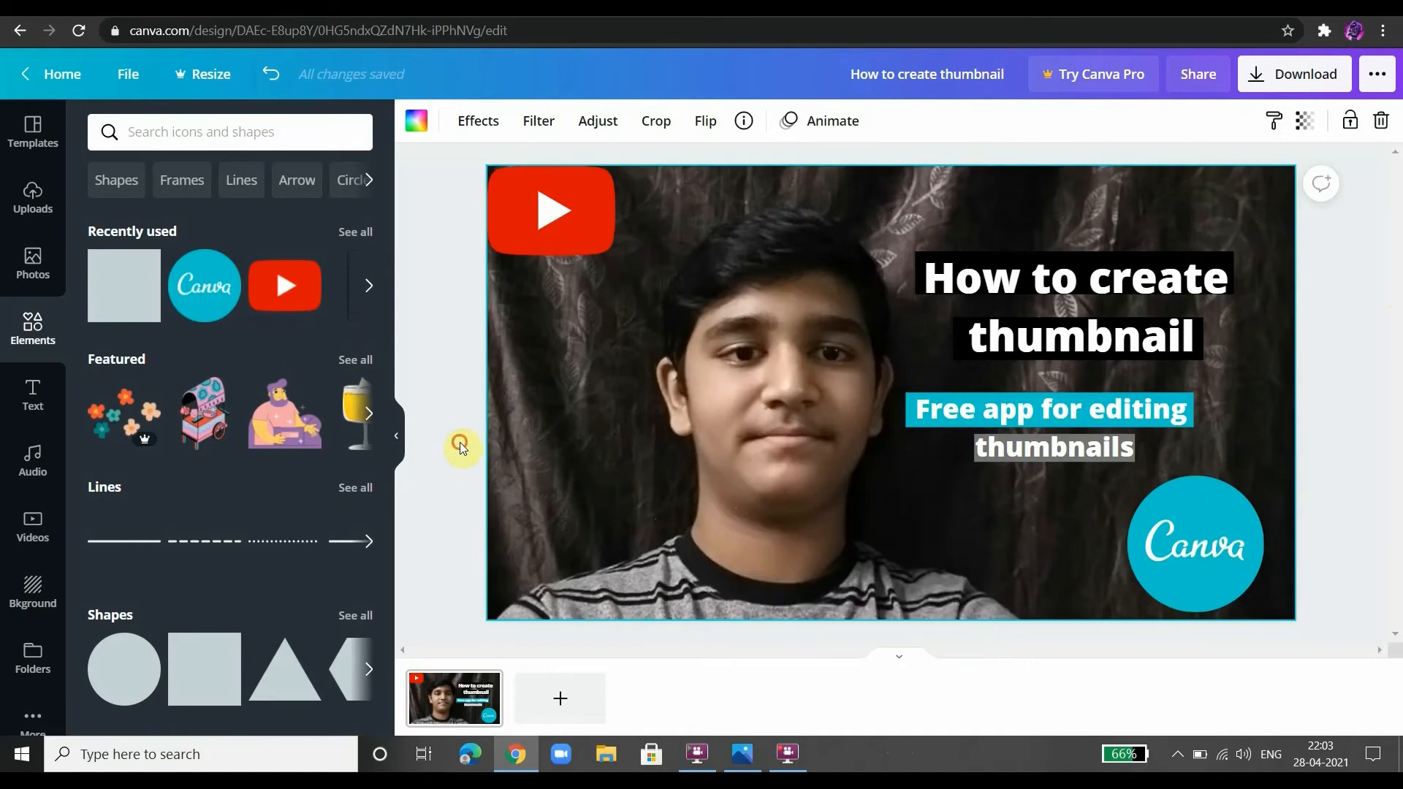
pyautogui.click(458, 441)
# Adjust the background portrait photo to contrast 13 and saturation -9
pyautogui.rightClick(622, 374)
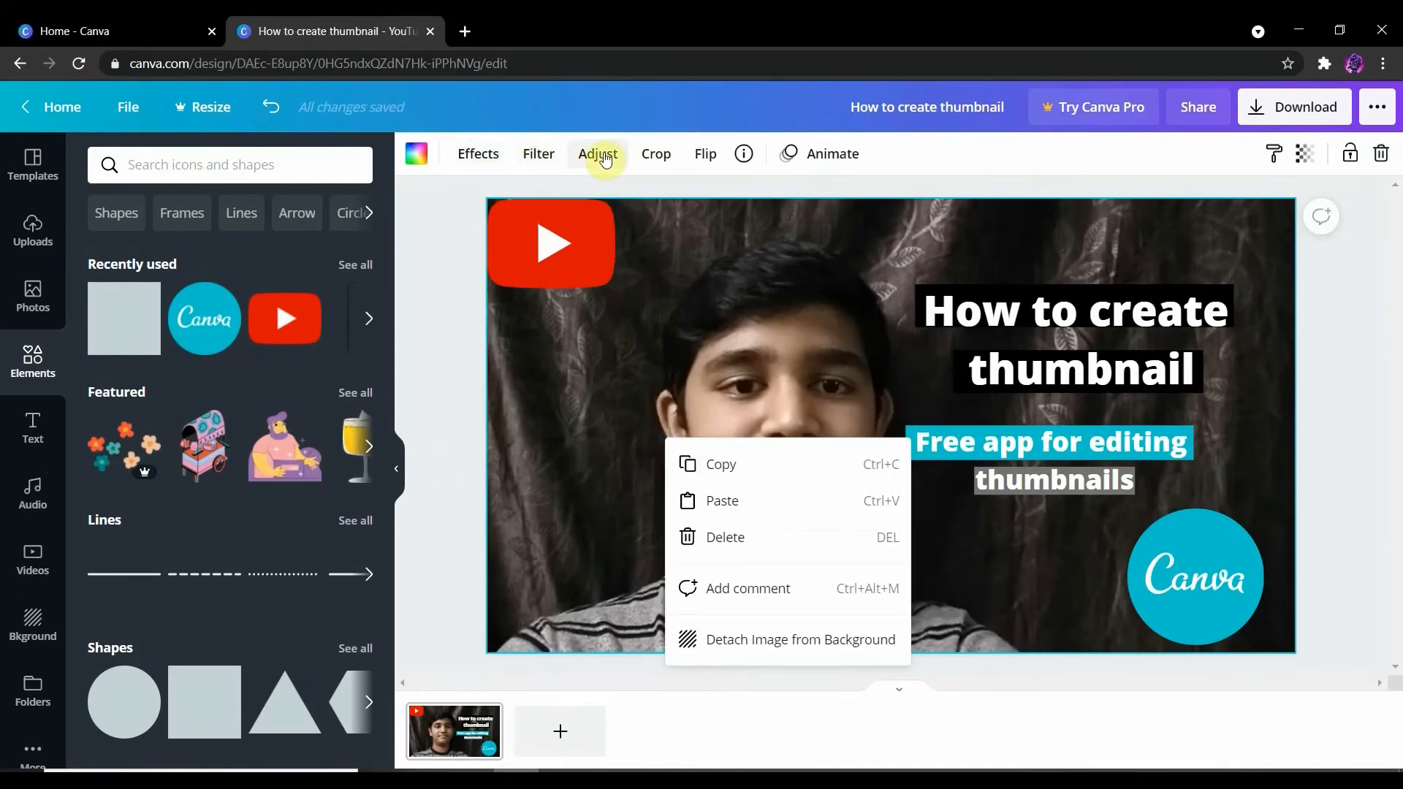
pyautogui.click(604, 155)
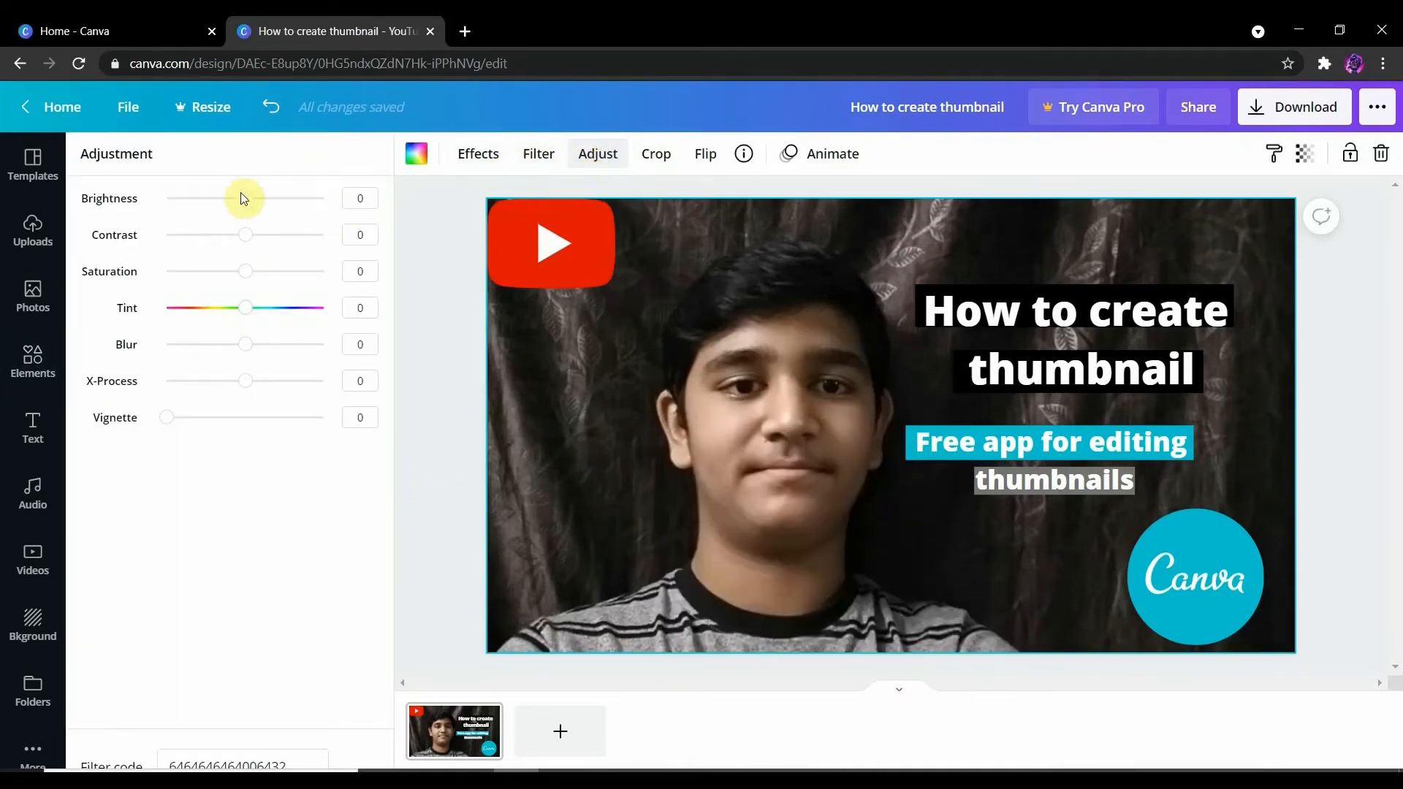
pyautogui.moveTo(243, 198); pyautogui.dragTo(254, 239)
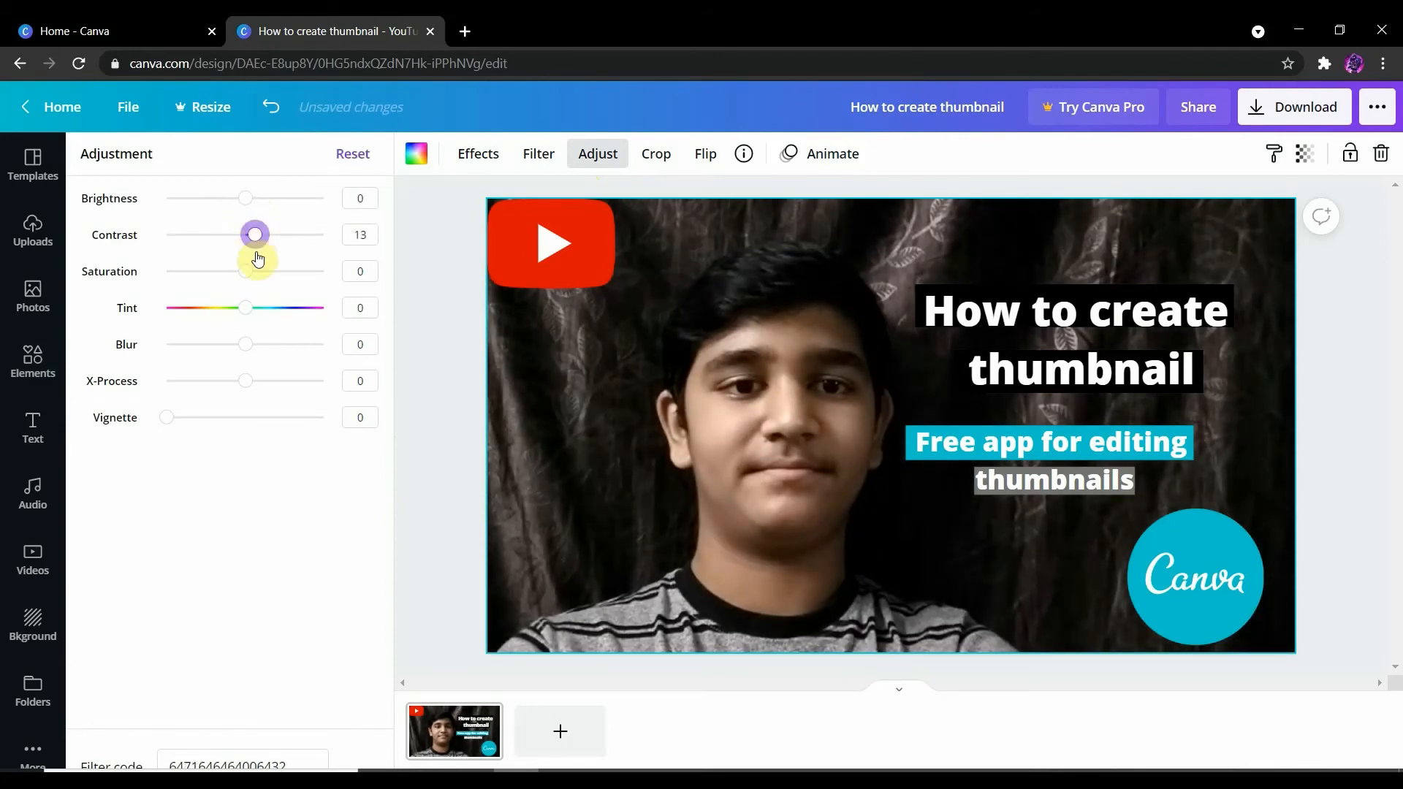
pyautogui.click(241, 274)
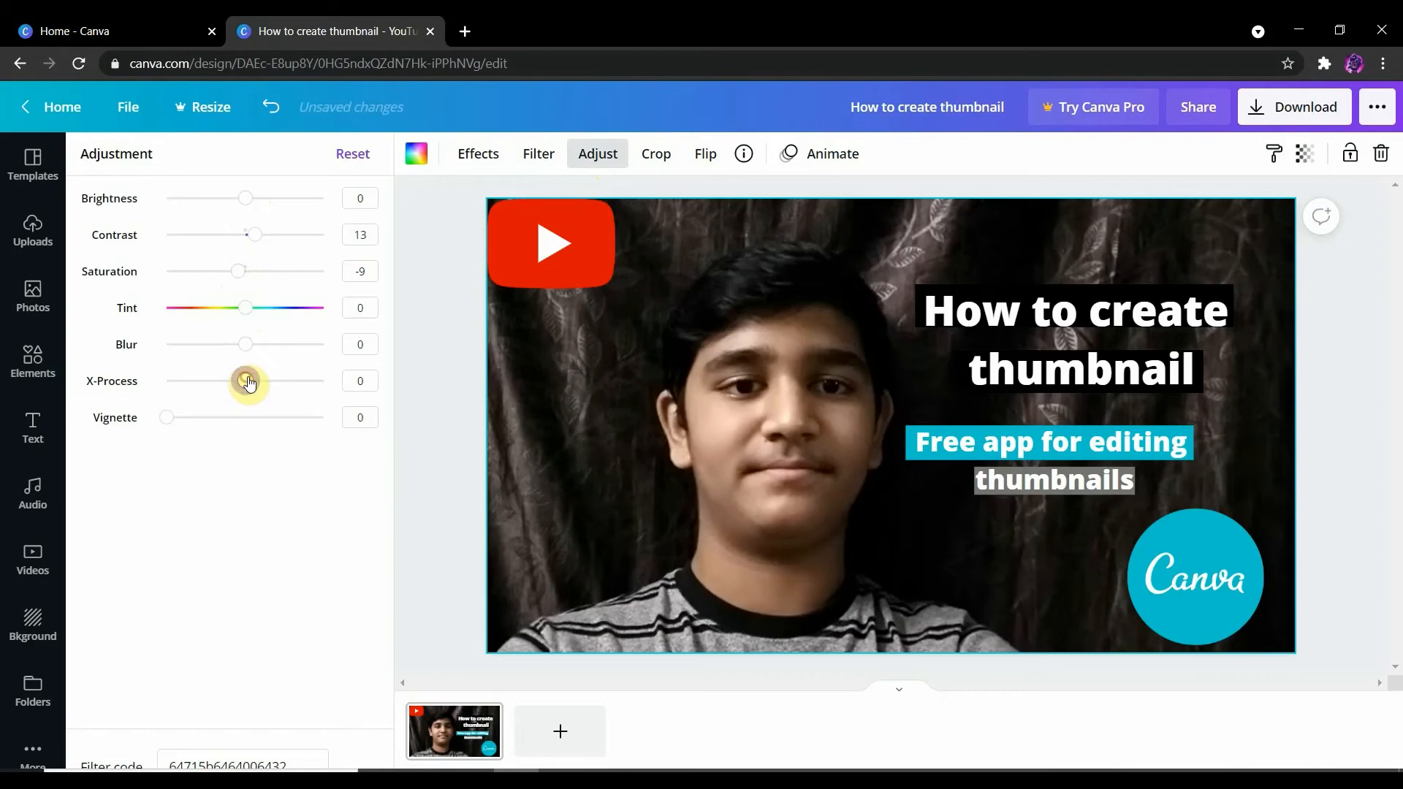
# Keep the photo's X-Process at 0 and set its vignette to 8
pyautogui.moveTo(258, 382); pyautogui.dragTo(247, 386)
pyautogui.moveTo(171, 424); pyautogui.dragTo(182, 425)
pyautogui.moveTo(181, 425); pyautogui.dragTo(179, 431)
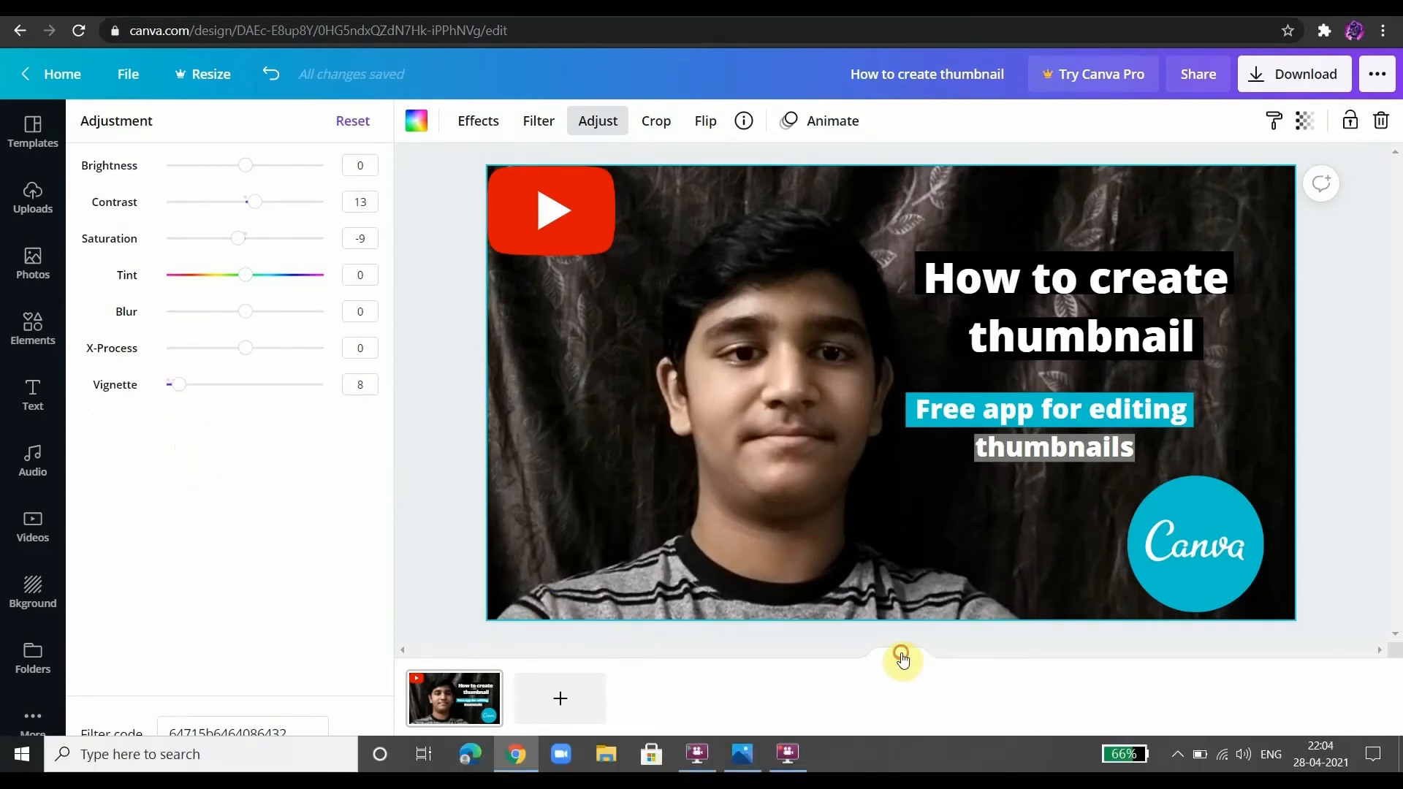
pyautogui.click(902, 655)
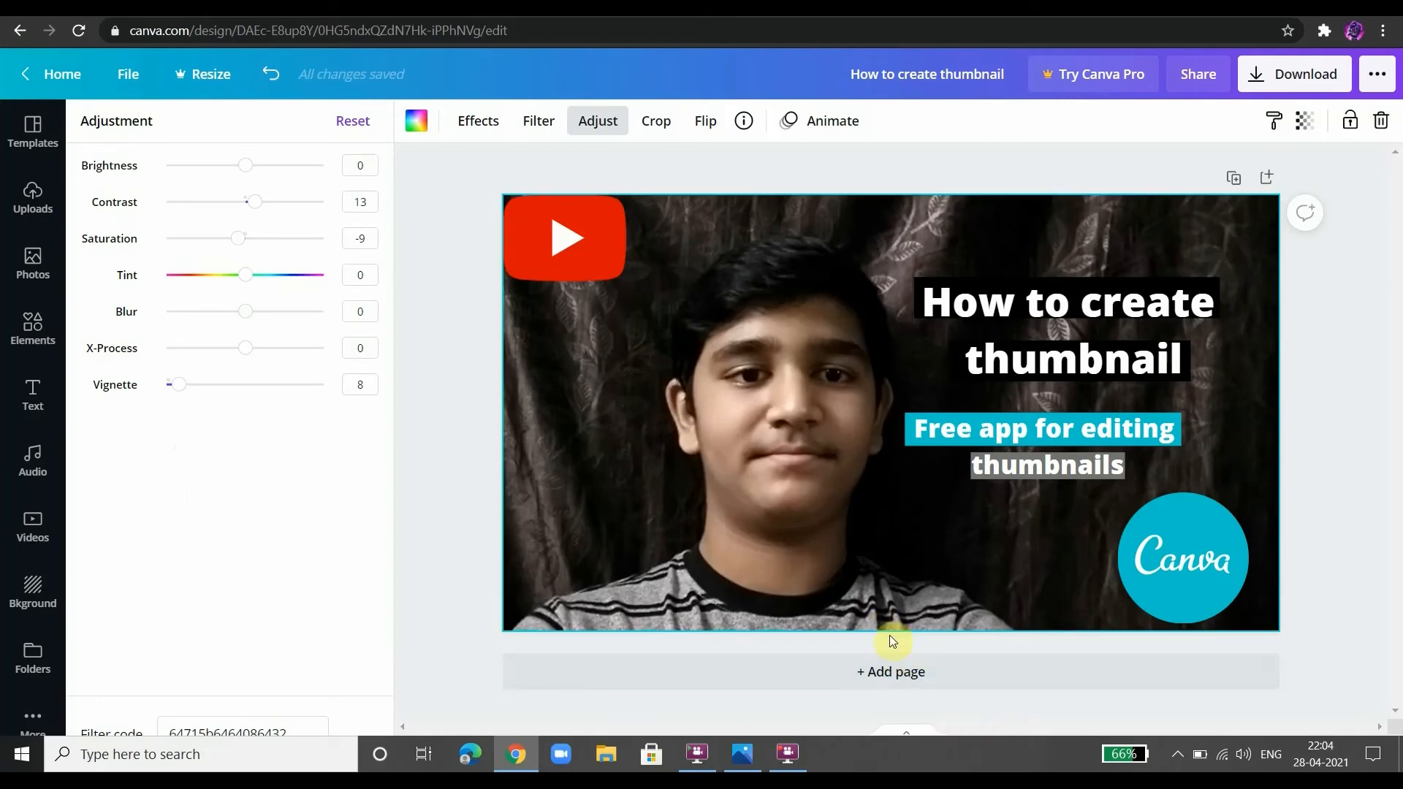
# Deselect the photo, browse the element categories and search the elements library for arrows
pyautogui.click(442, 358)
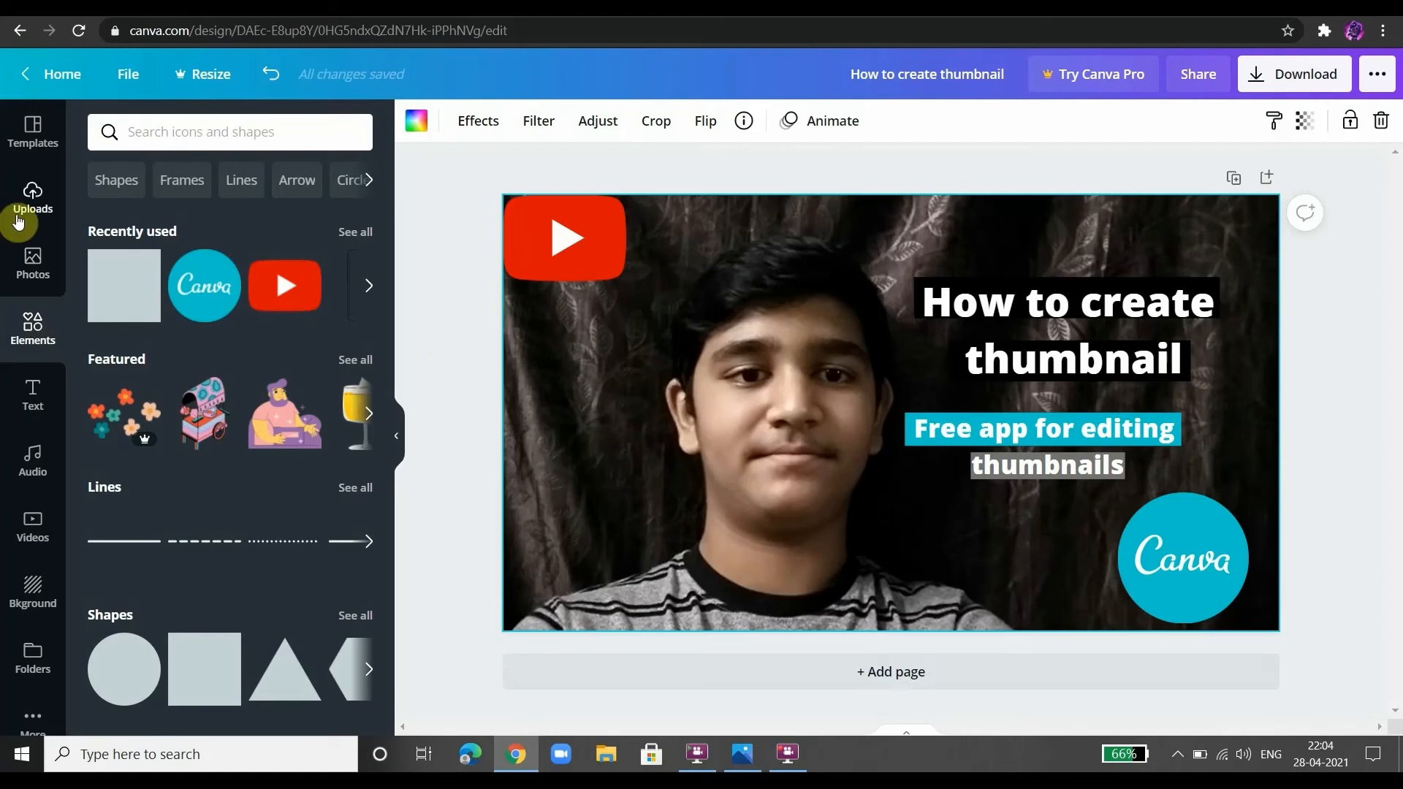
pyautogui.click(453, 330)
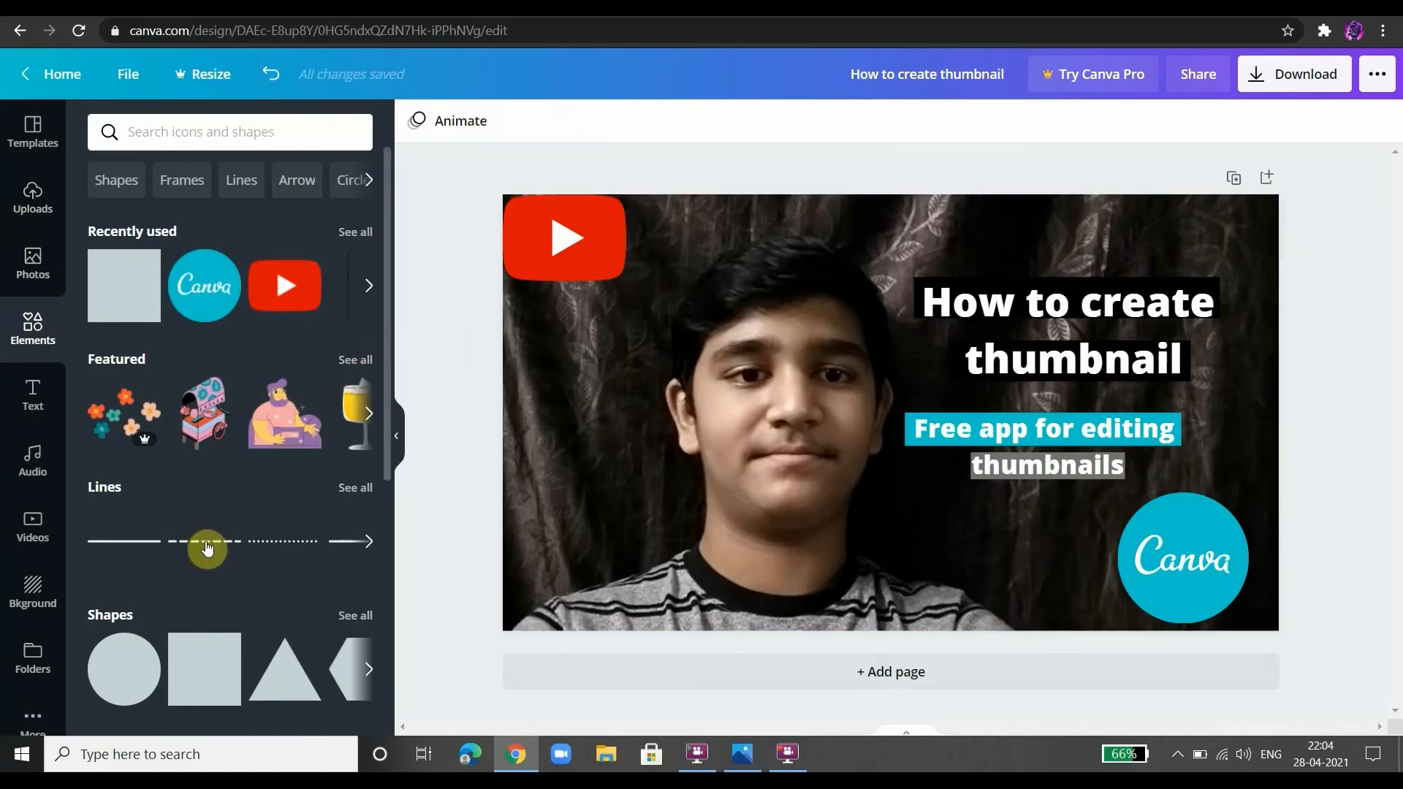
pyautogui.scroll(-7, 212, 570)
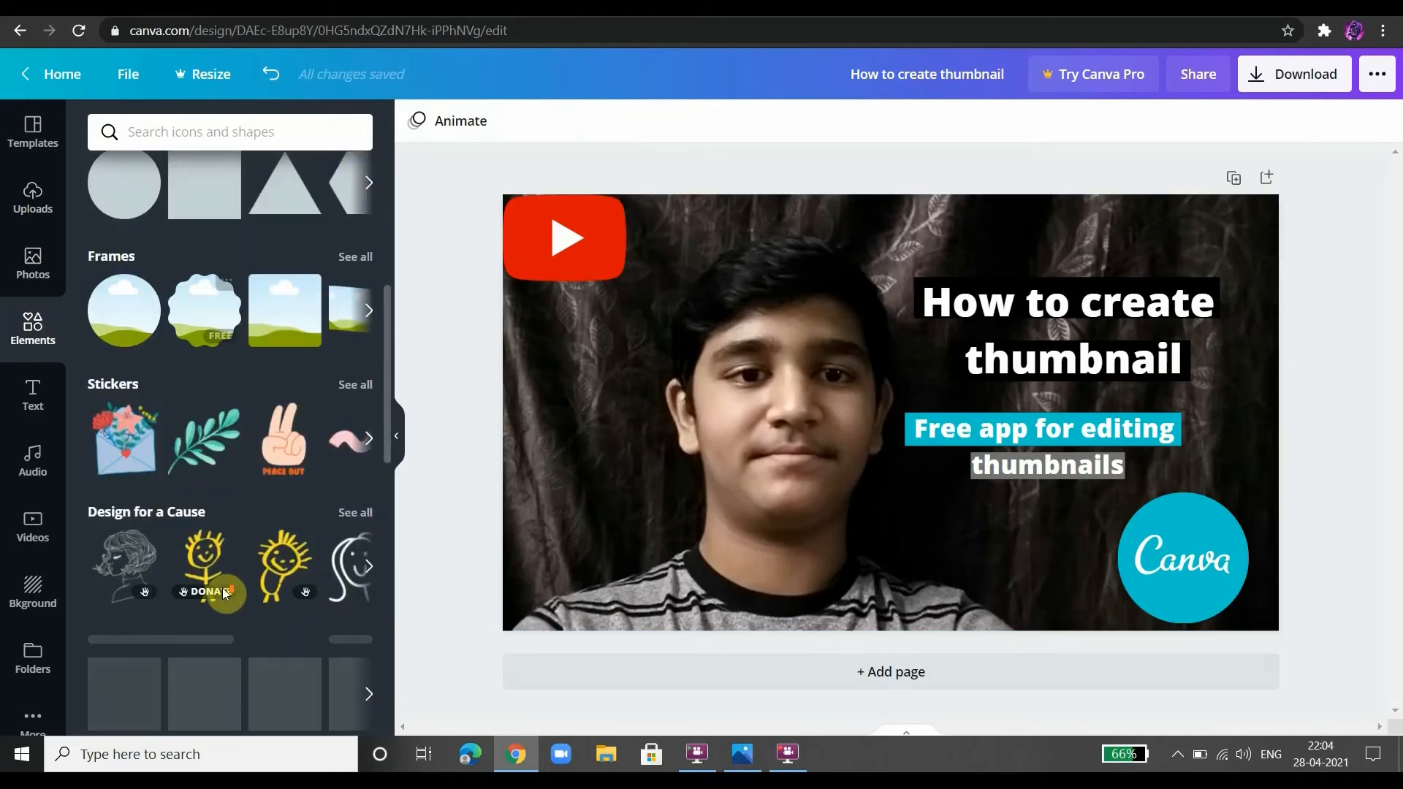
pyautogui.scroll(-6, 224, 592)
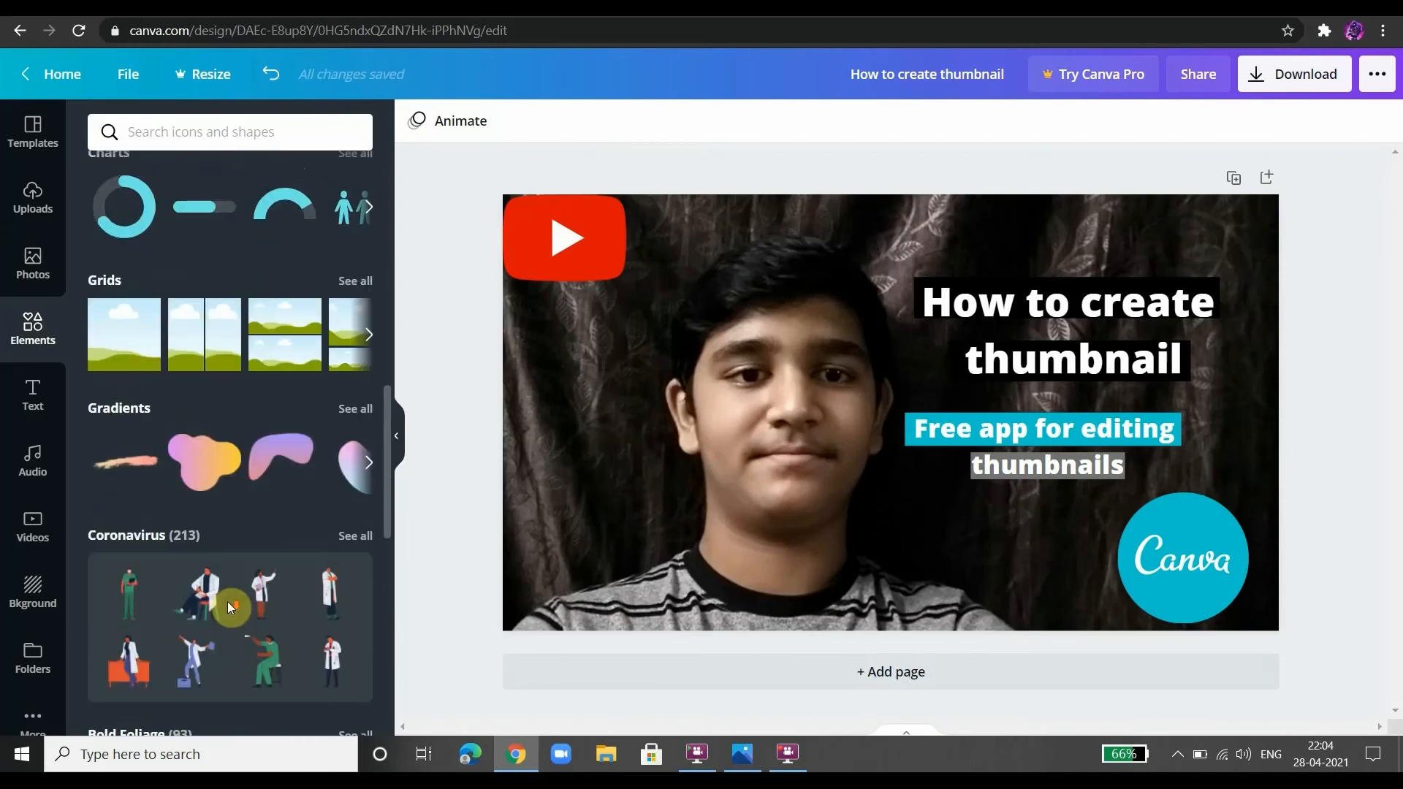
pyautogui.scroll(-3, 227, 602)
pyautogui.scroll(15, 227, 602)
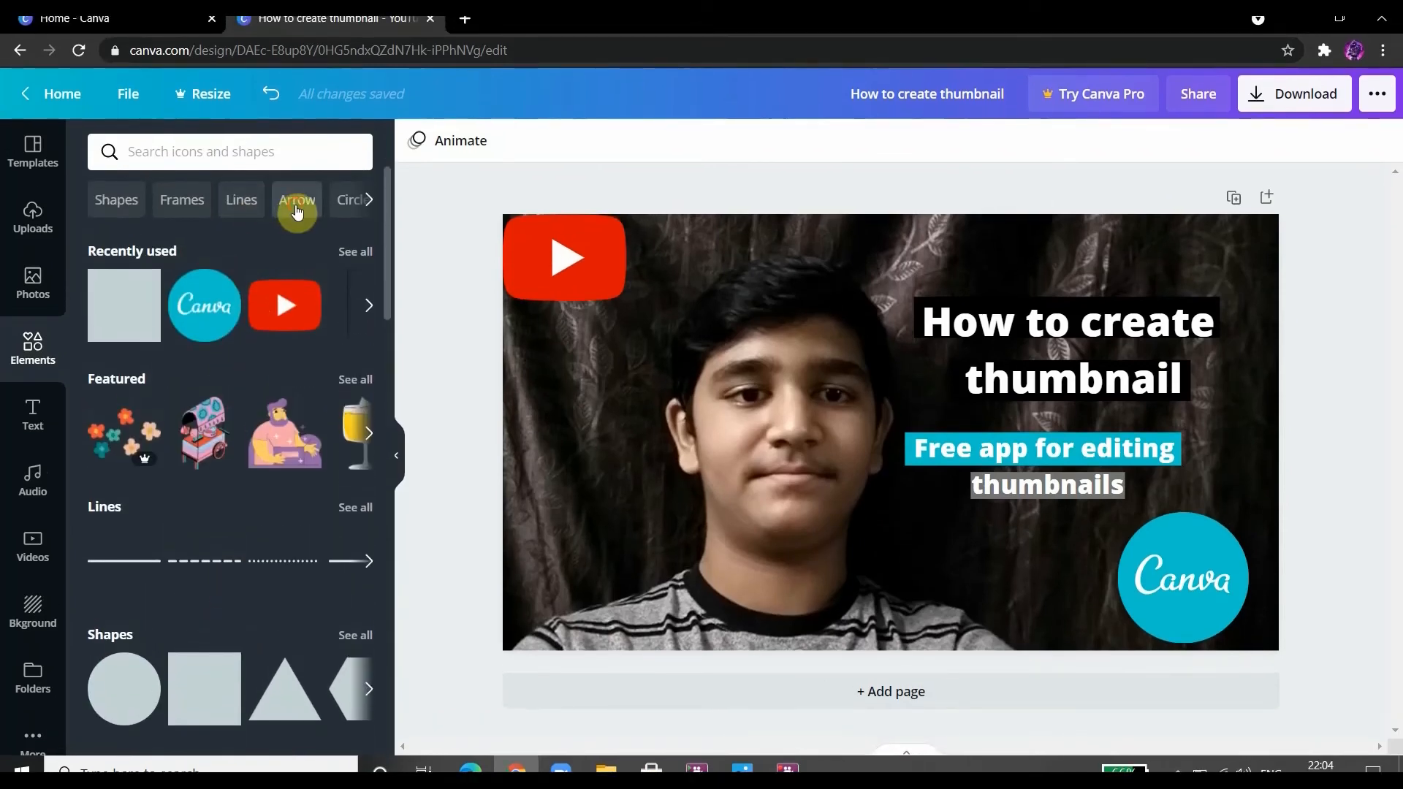
pyautogui.click(296, 212)
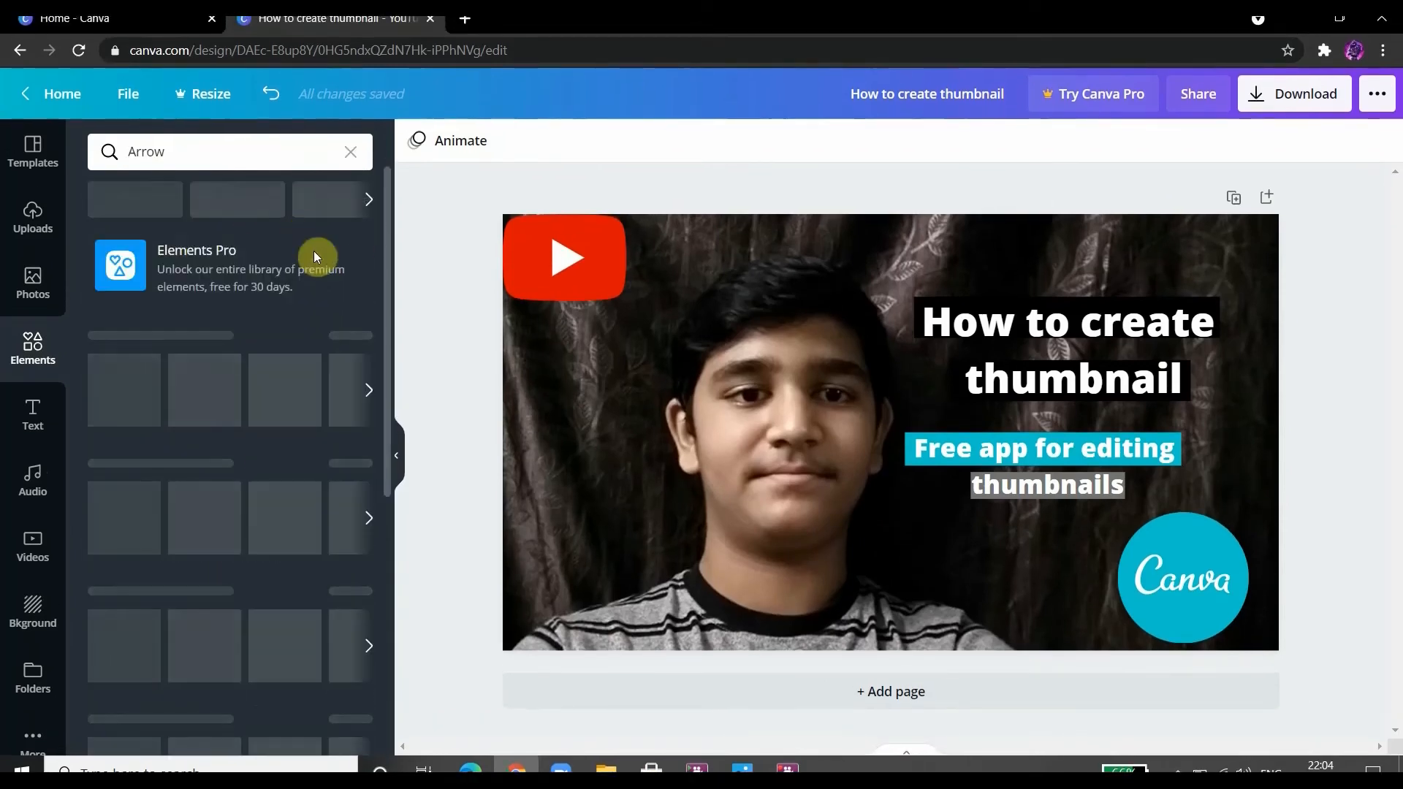
# Add the thick white curved arrow, an upward-bending arc, beside the portrait's chin and shrink it to about half its size
pyautogui.scroll(-3, 194, 559)
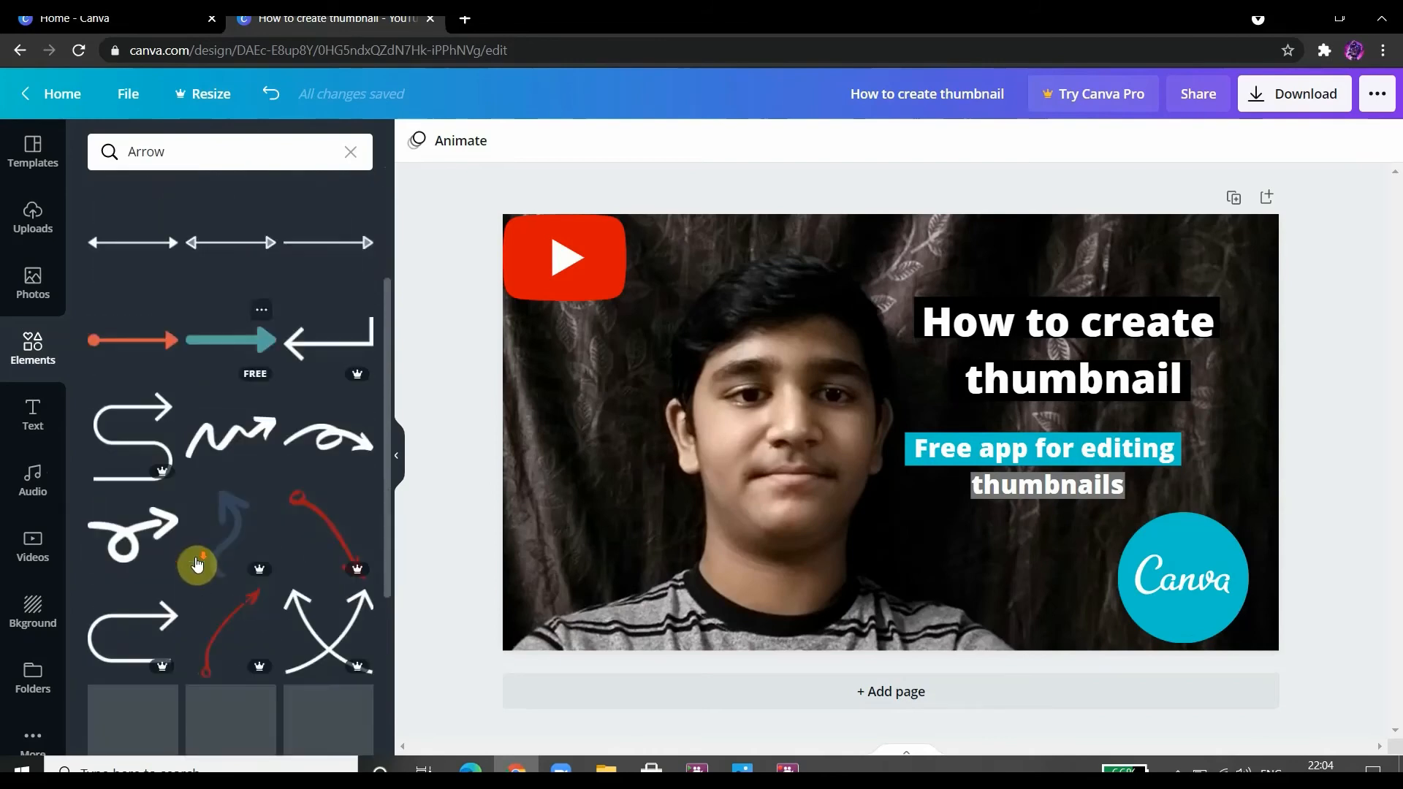
pyautogui.scroll(-3, 196, 559)
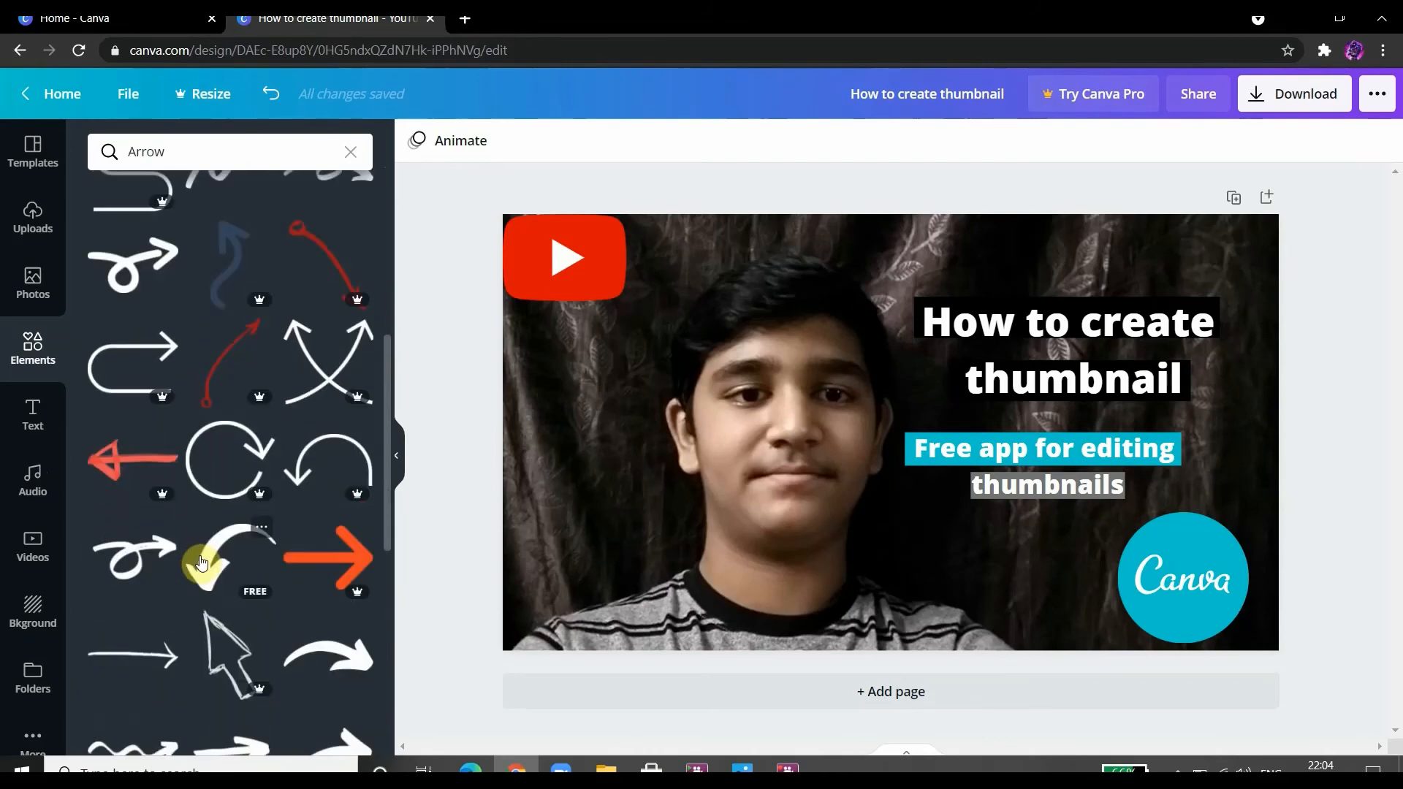
pyautogui.scroll(-3, 200, 557)
pyautogui.scroll(-3, 200, 557)
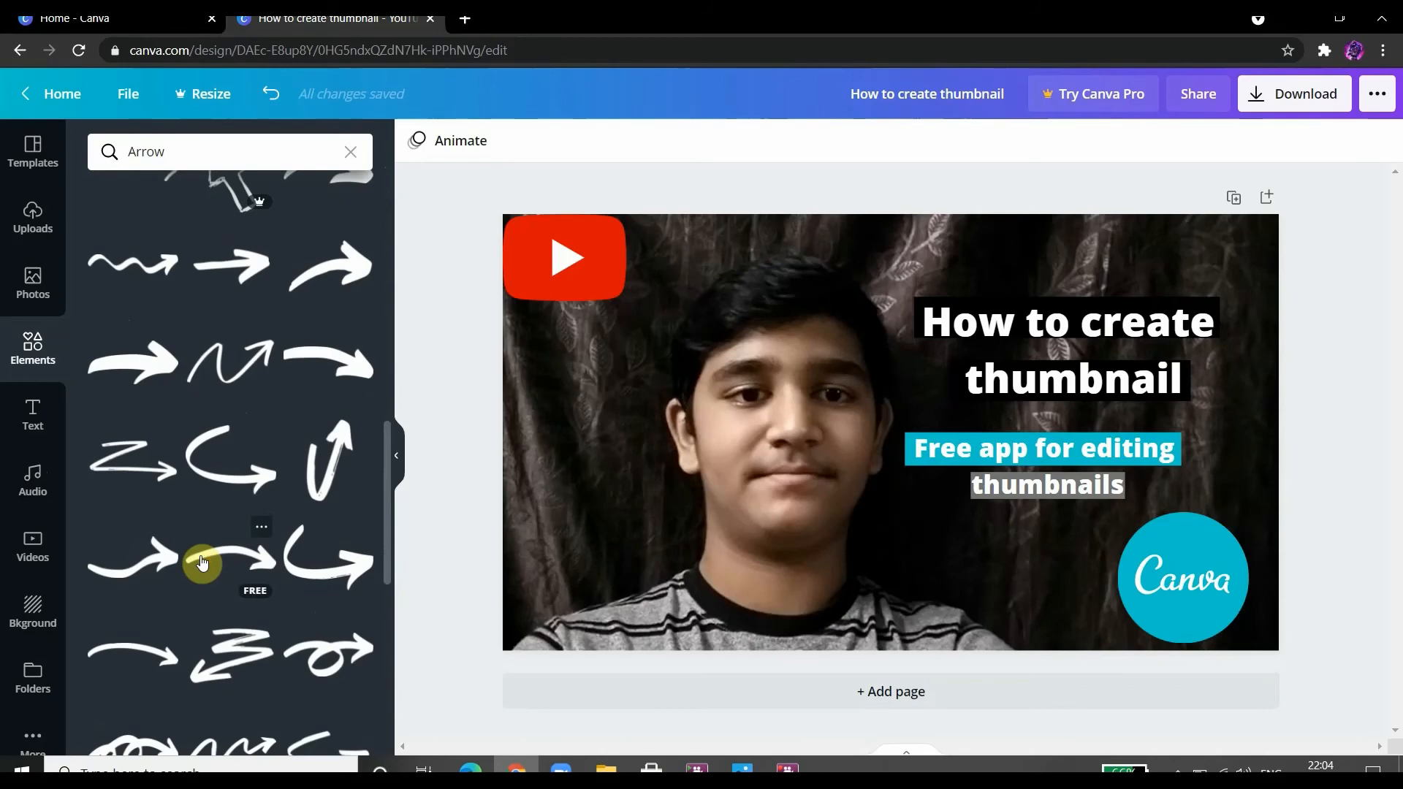
pyautogui.scroll(-3, 203, 561)
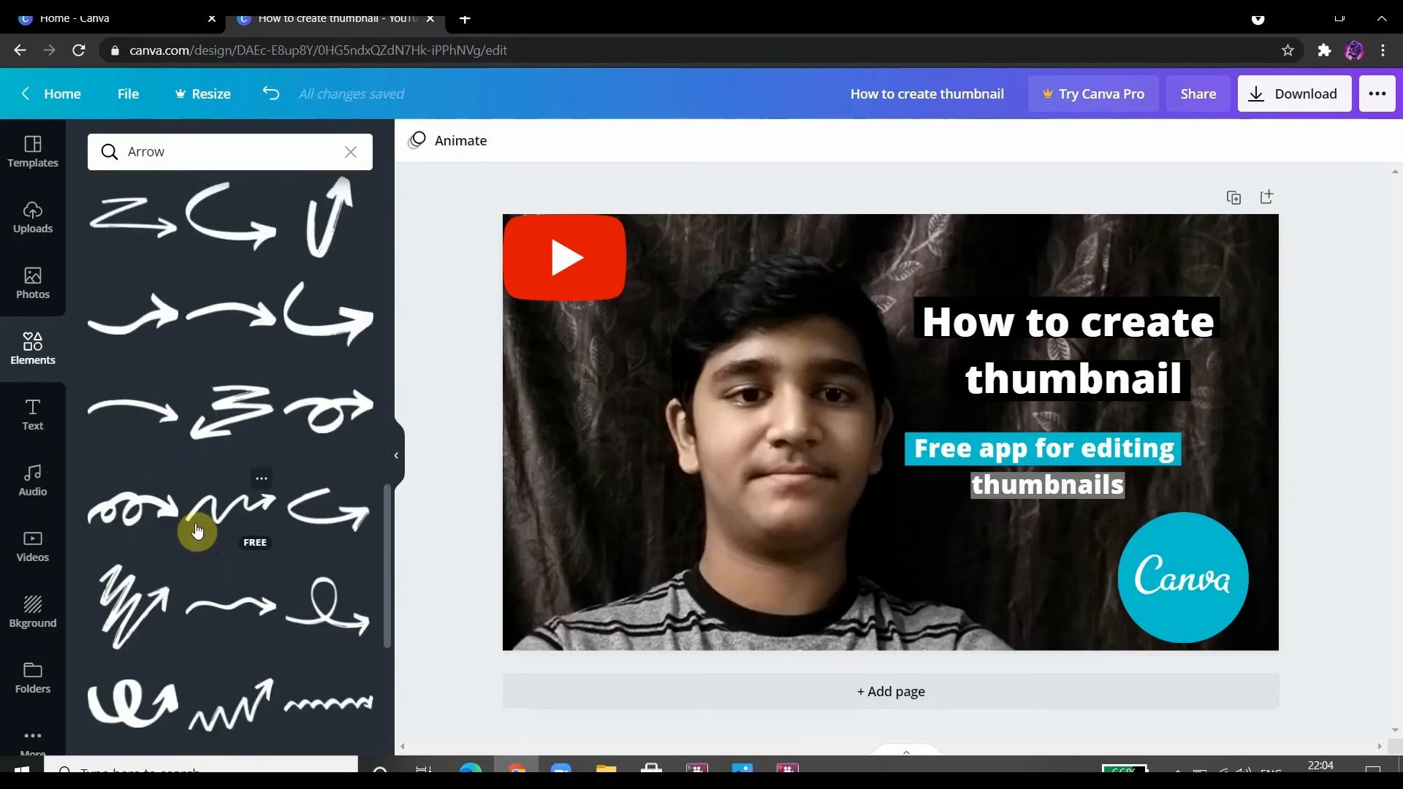
pyautogui.scroll(-3, 196, 531)
pyautogui.scroll(-3, 197, 530)
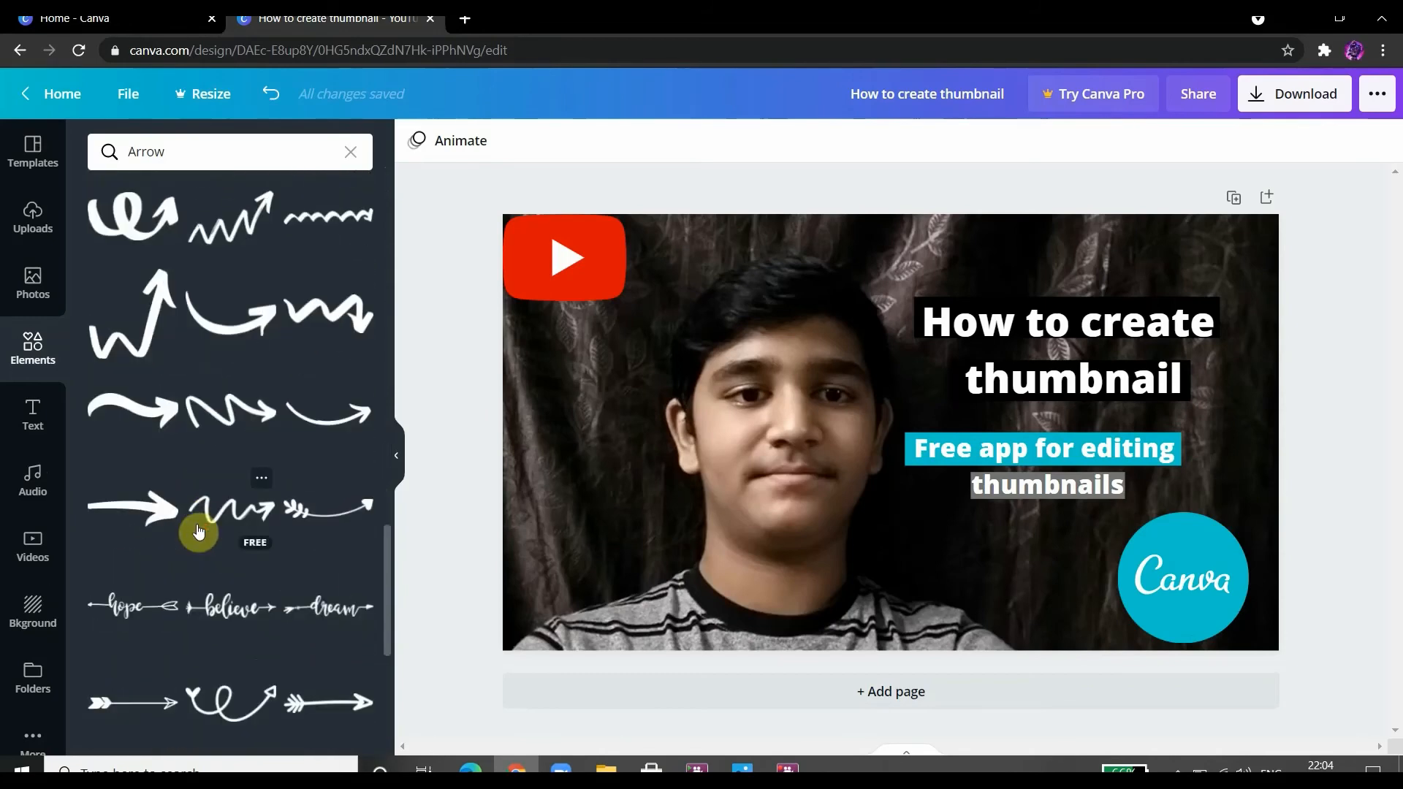
pyautogui.moveTo(212, 336); pyautogui.dragTo(858, 561)
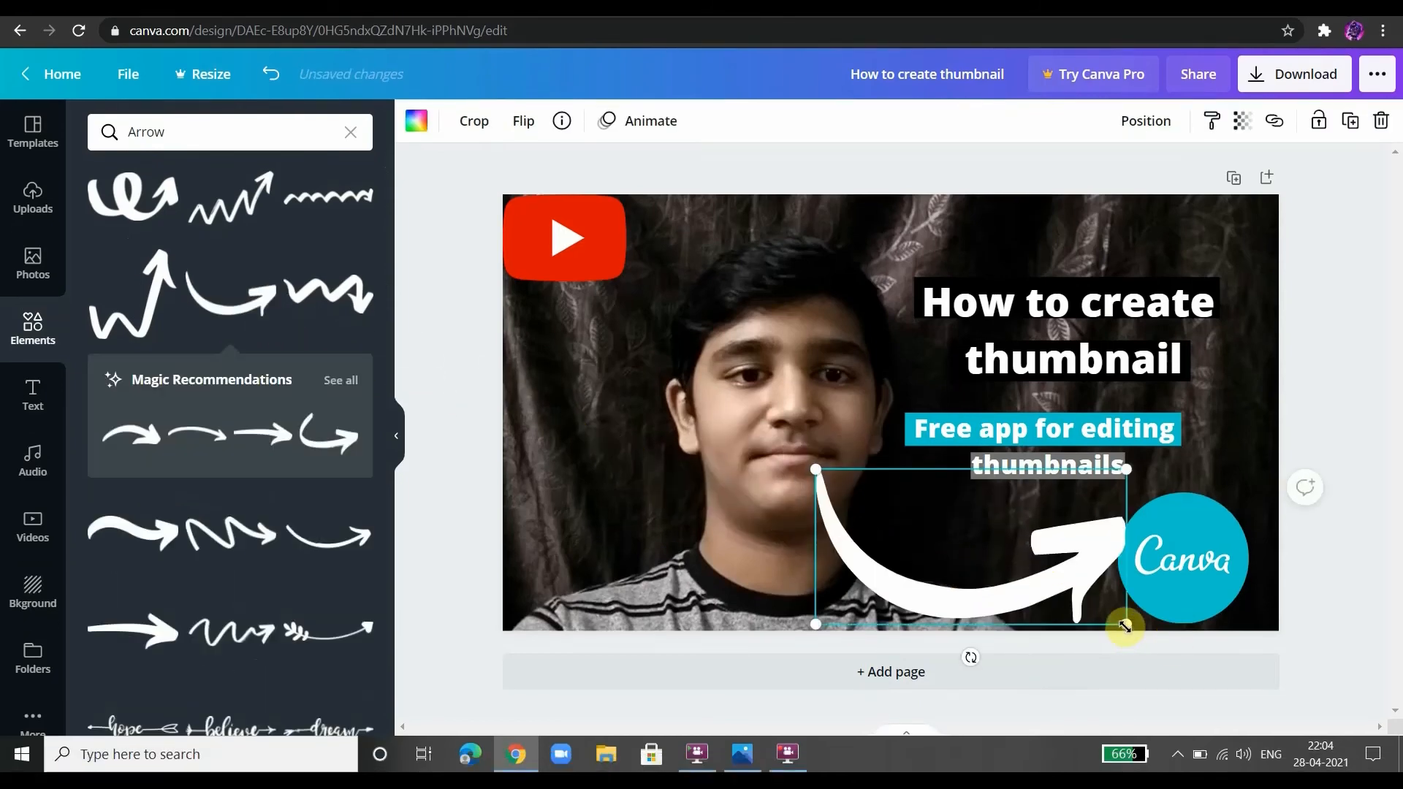
pyautogui.moveTo(1125, 626); pyautogui.dragTo(970, 546)
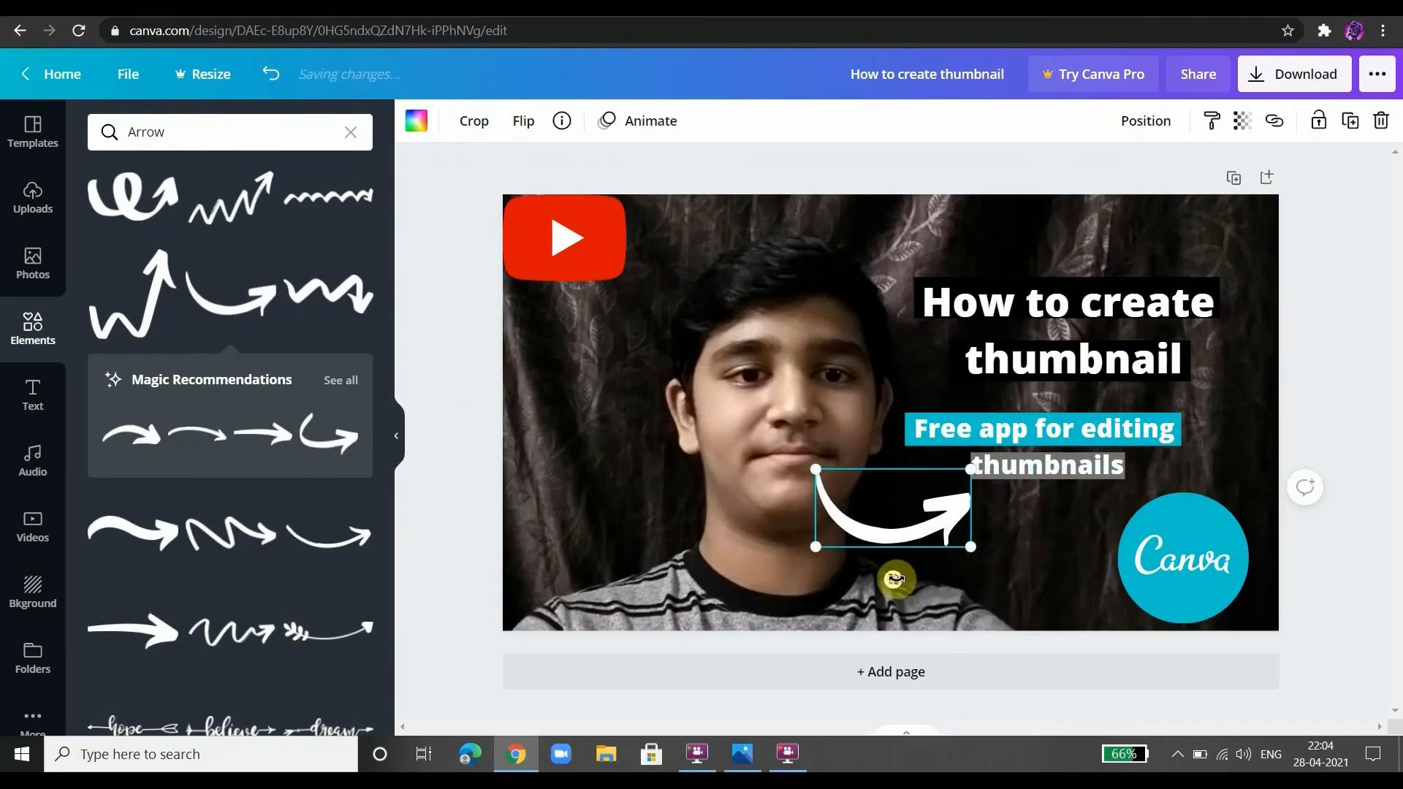
# Rotate and move the white arrow so it arches from the Canva logo and points left beneath the word "thumbnails"
pyautogui.moveTo(895, 581); pyautogui.dragTo(962, 487)
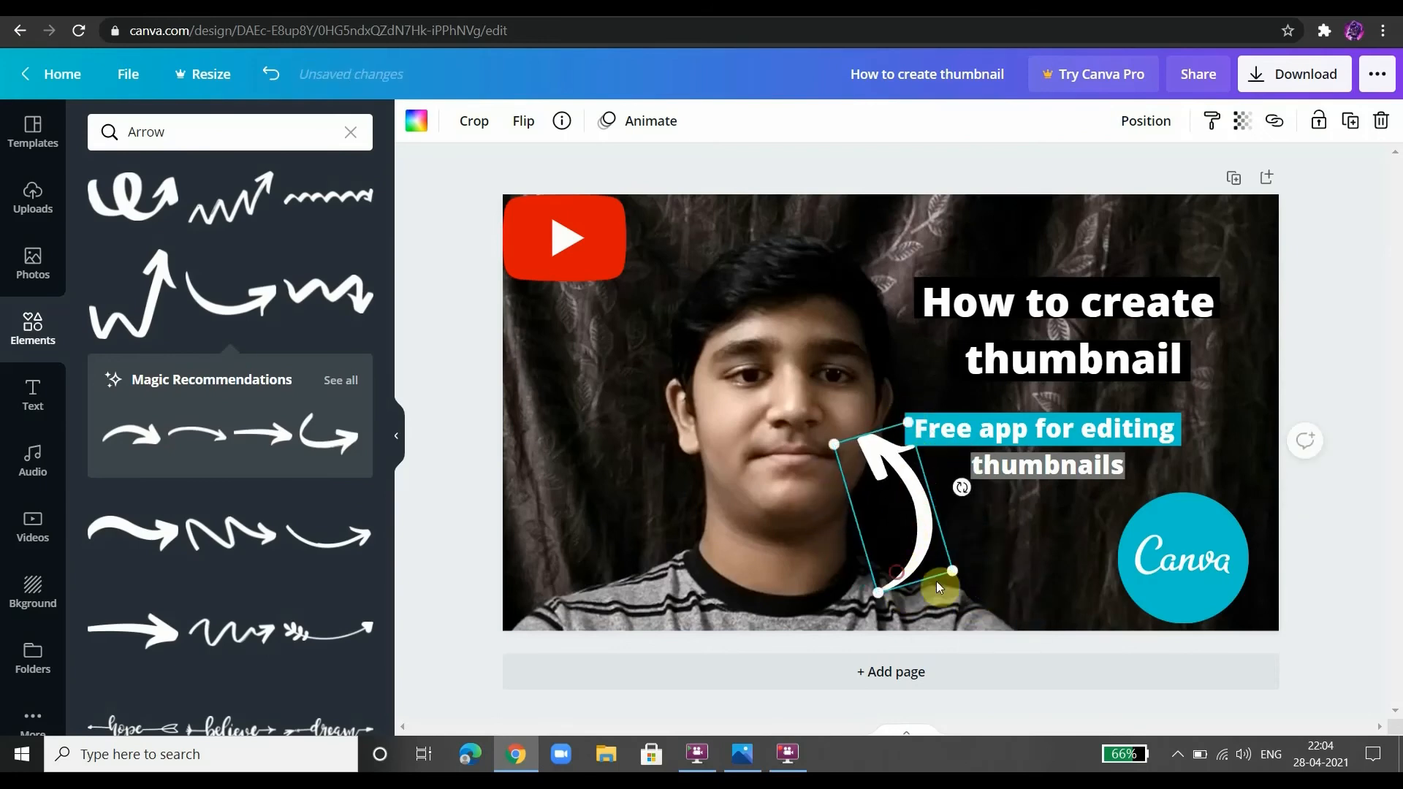
pyautogui.moveTo(939, 587); pyautogui.dragTo(1021, 563)
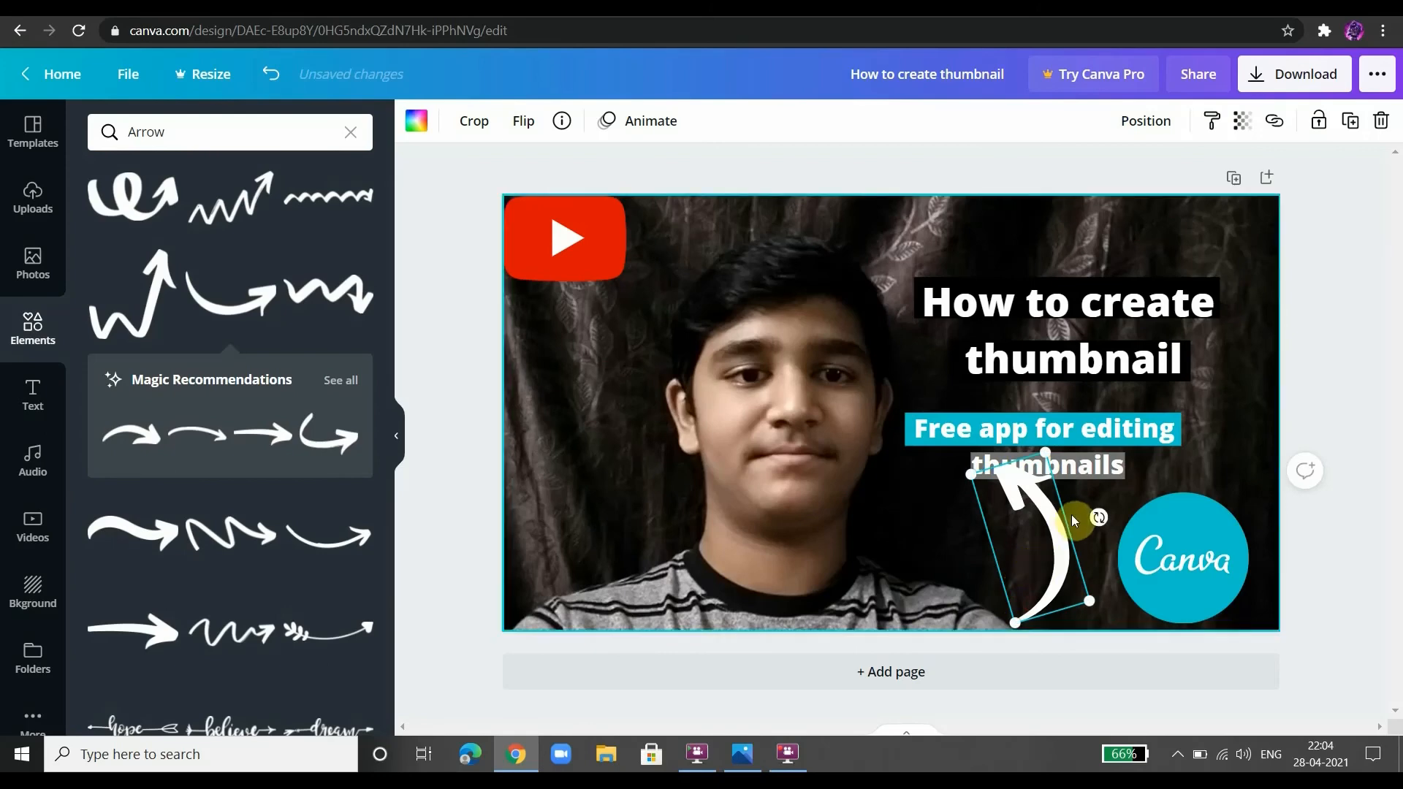
pyautogui.moveTo(1099, 517); pyautogui.dragTo(1046, 469)
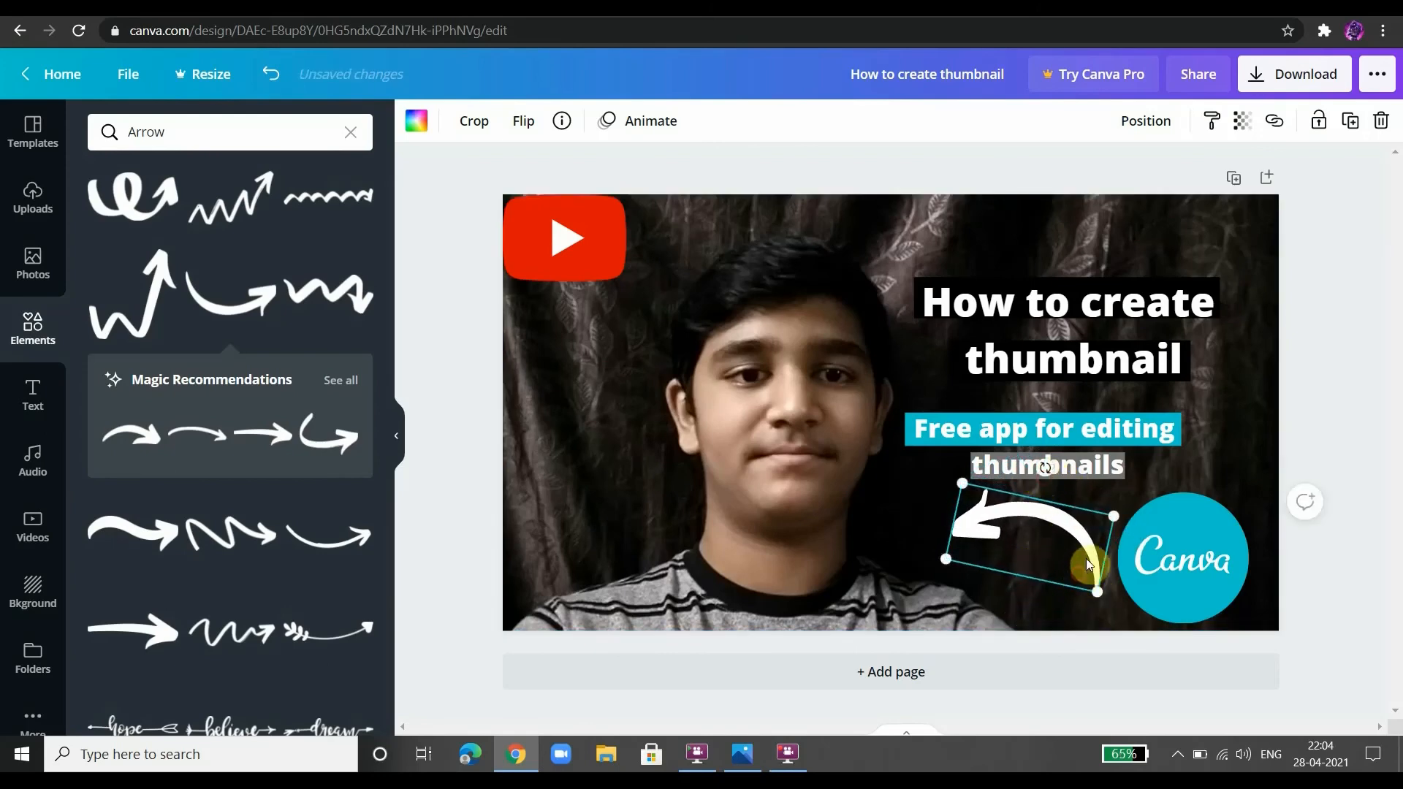
pyautogui.moveTo(1087, 564)
pyautogui.mouseDown()
pyautogui.moveTo(1100, 523)
pyautogui.moveTo(1114, 570)
pyautogui.mouseUp()
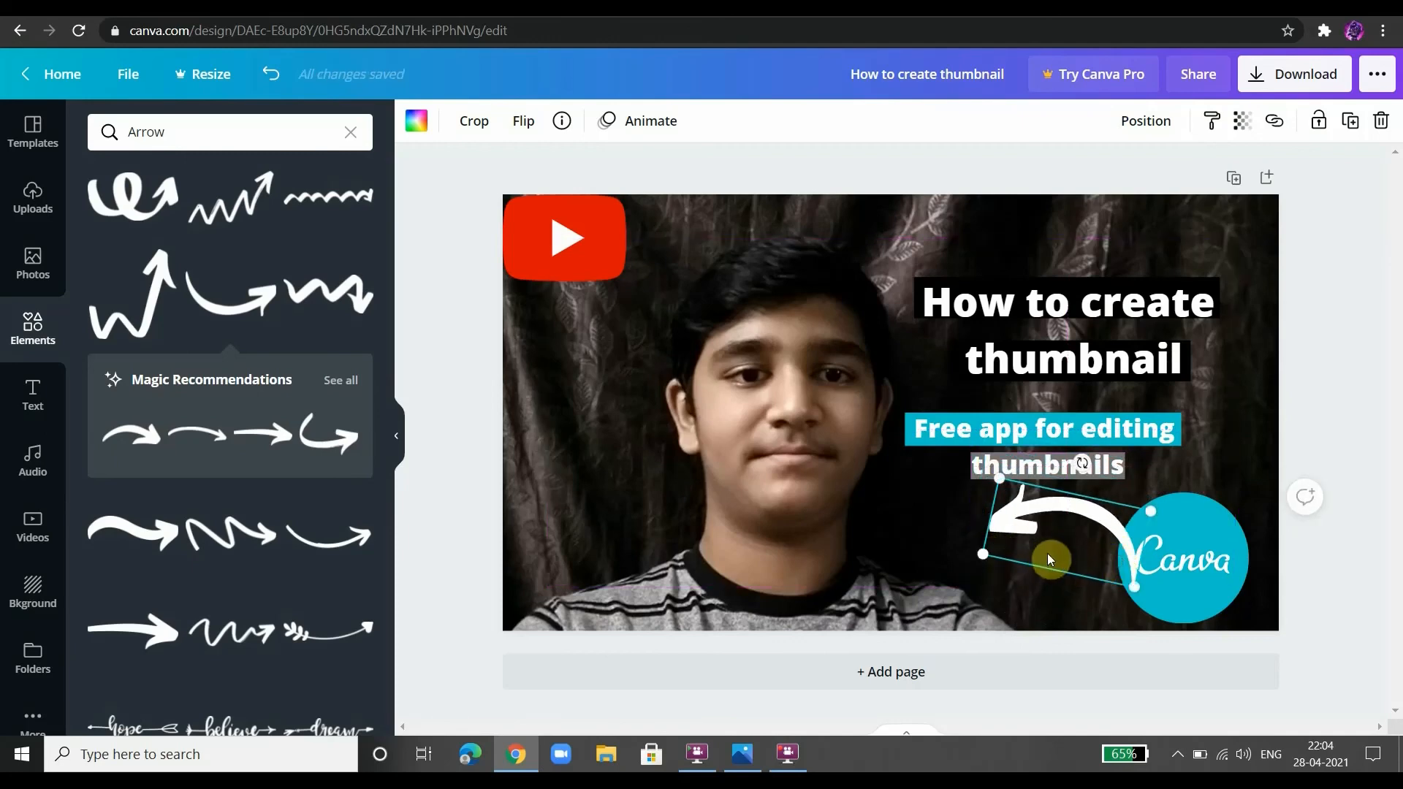
pyautogui.moveTo(1084, 462); pyautogui.dragTo(1074, 462)
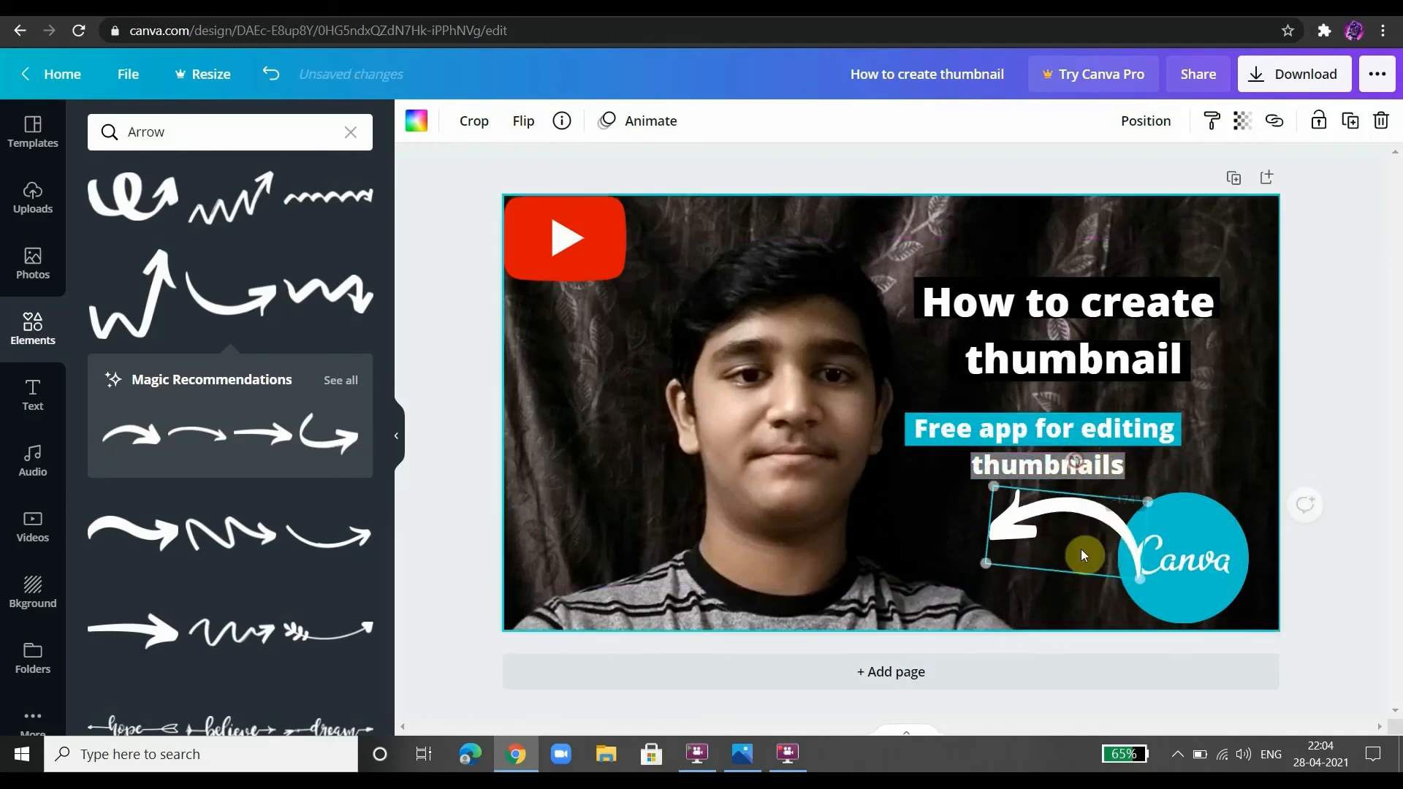
pyautogui.click(903, 557)
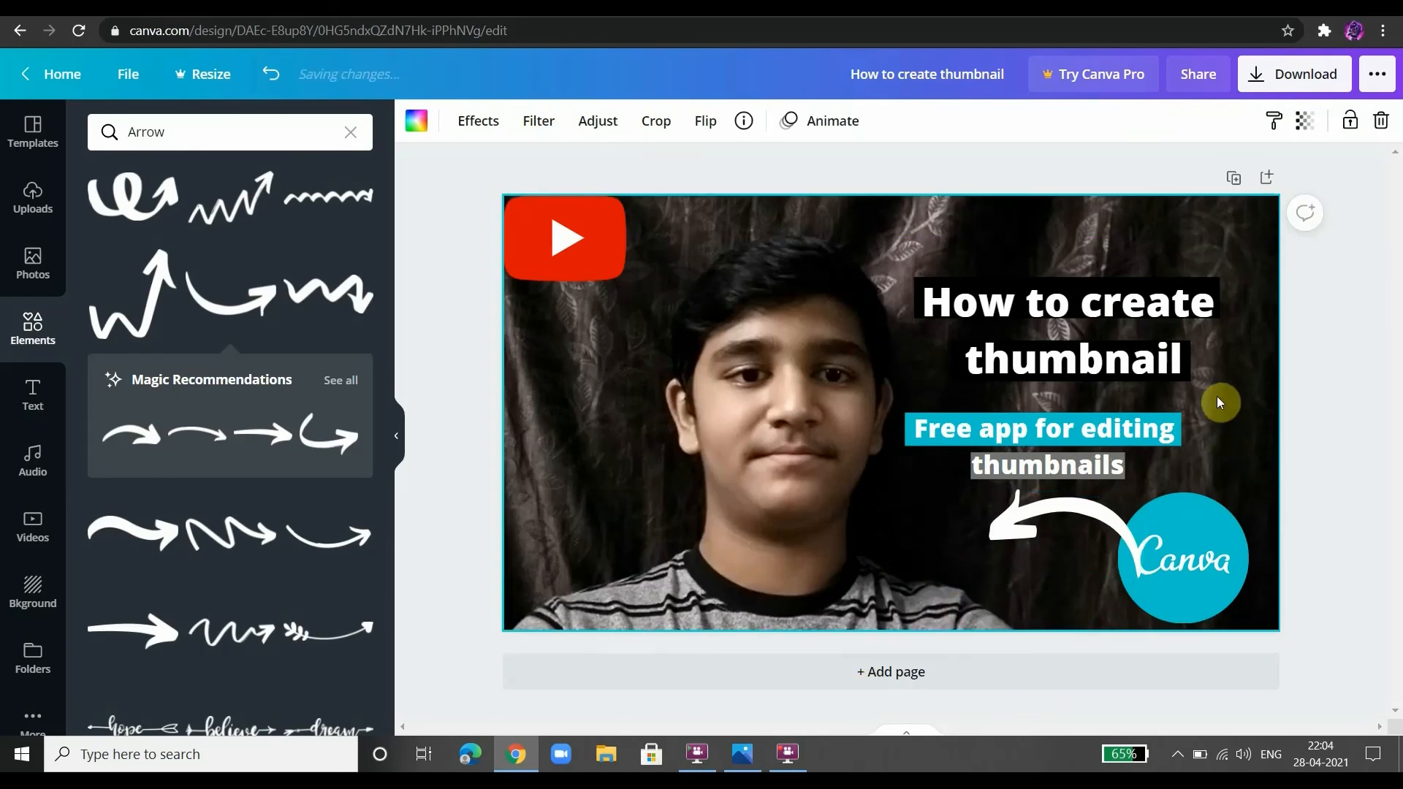
# Clear the arrow search and collapse the elements library beside the canvas
pyautogui.click(446, 375)
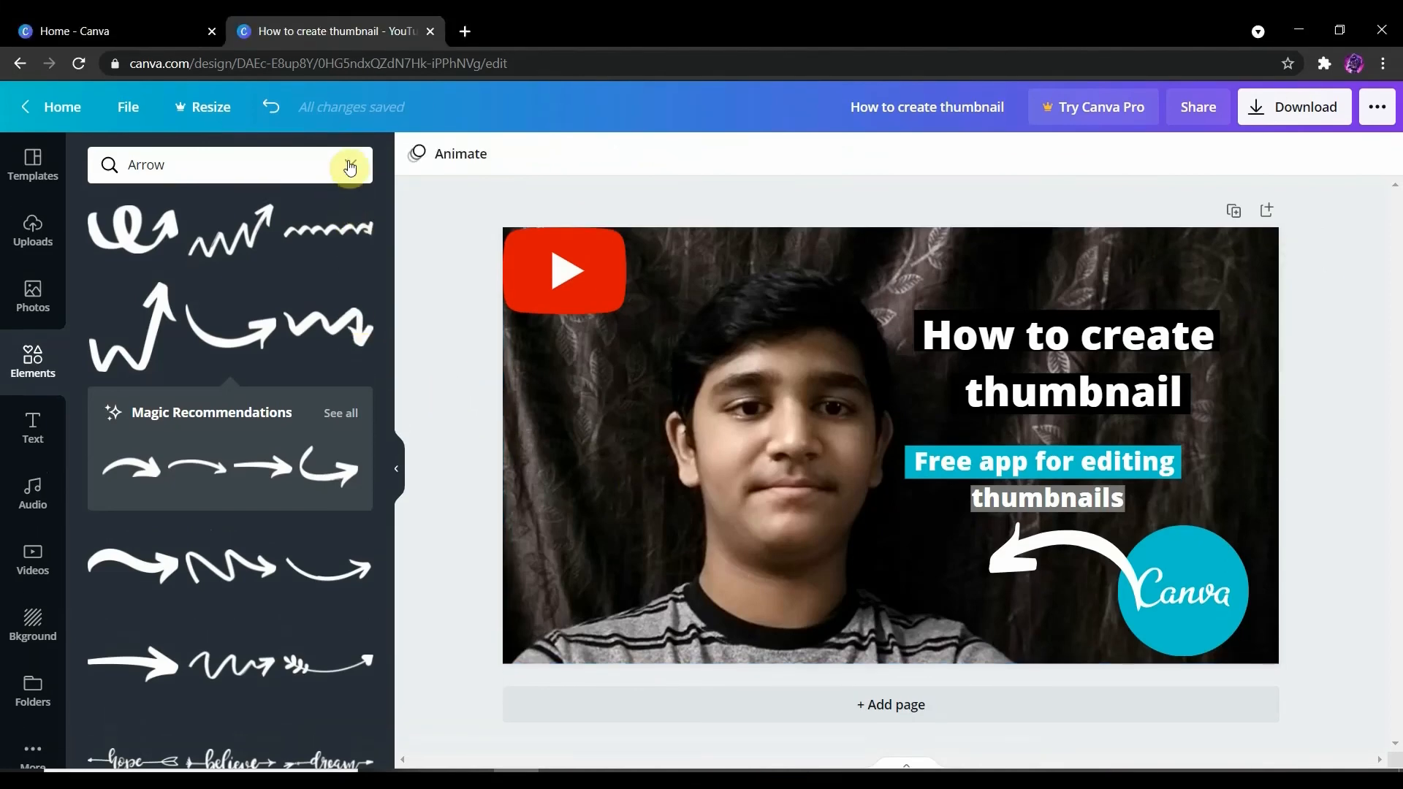
pyautogui.click(350, 168)
pyautogui.click(396, 469)
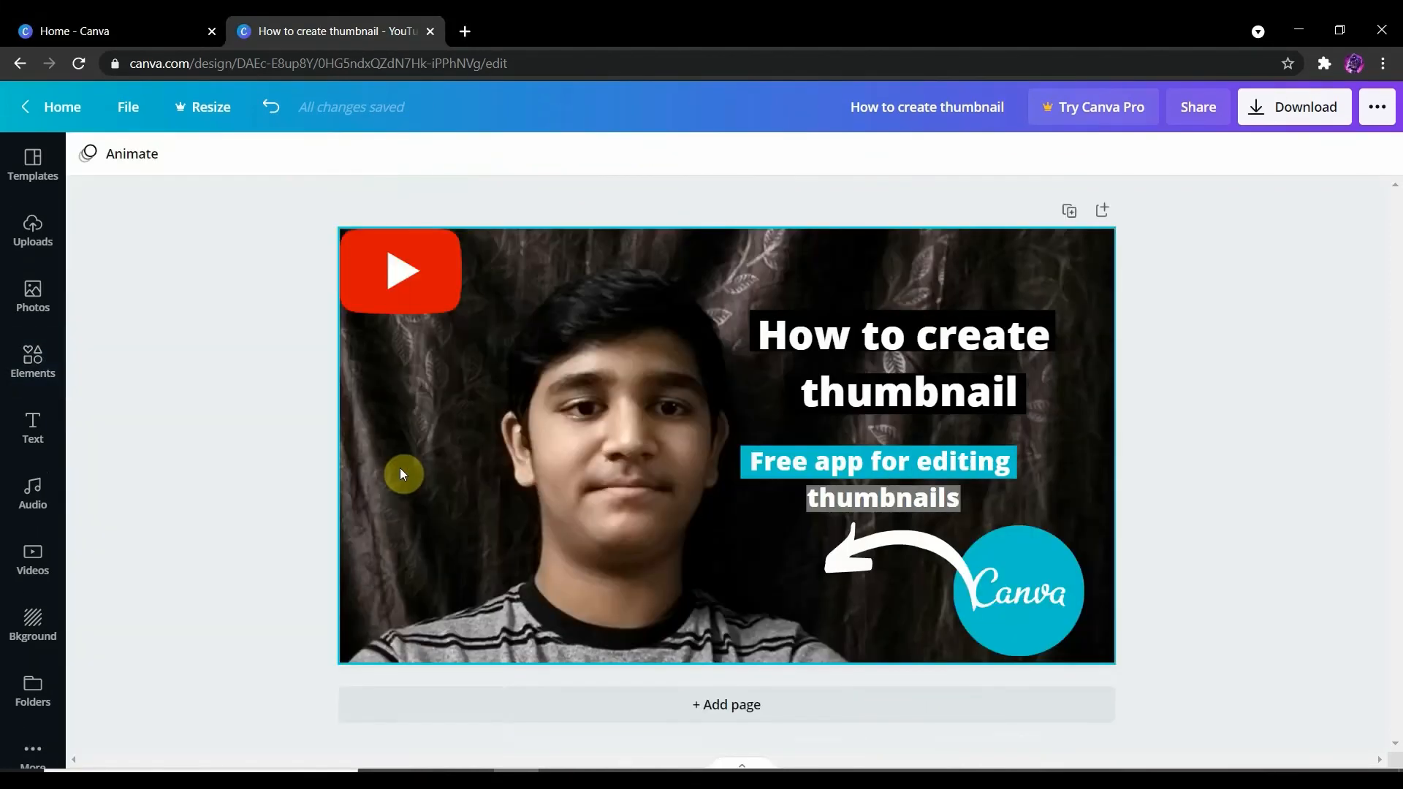
# Open the layer-order options for the white curved arrow
pyautogui.rightClick(836, 533)
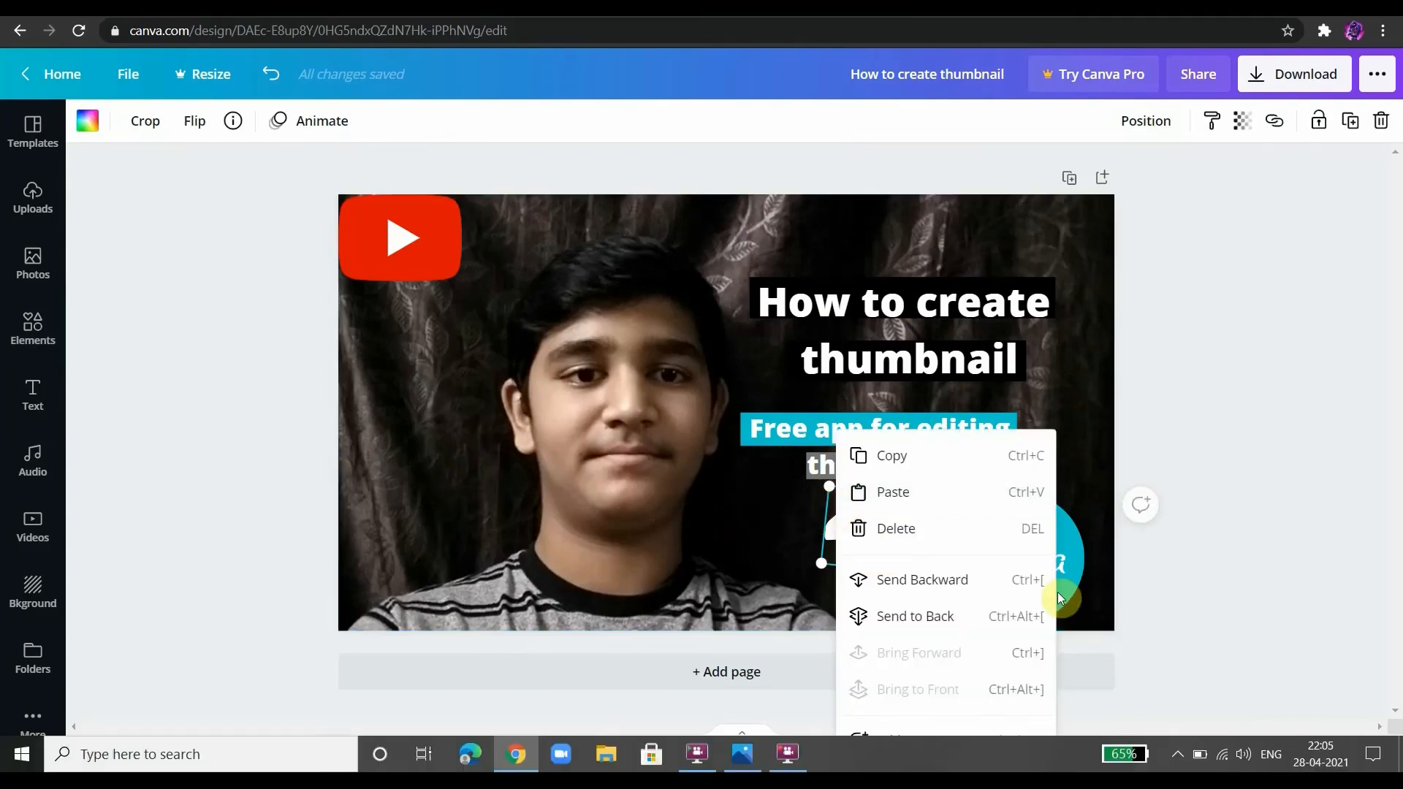